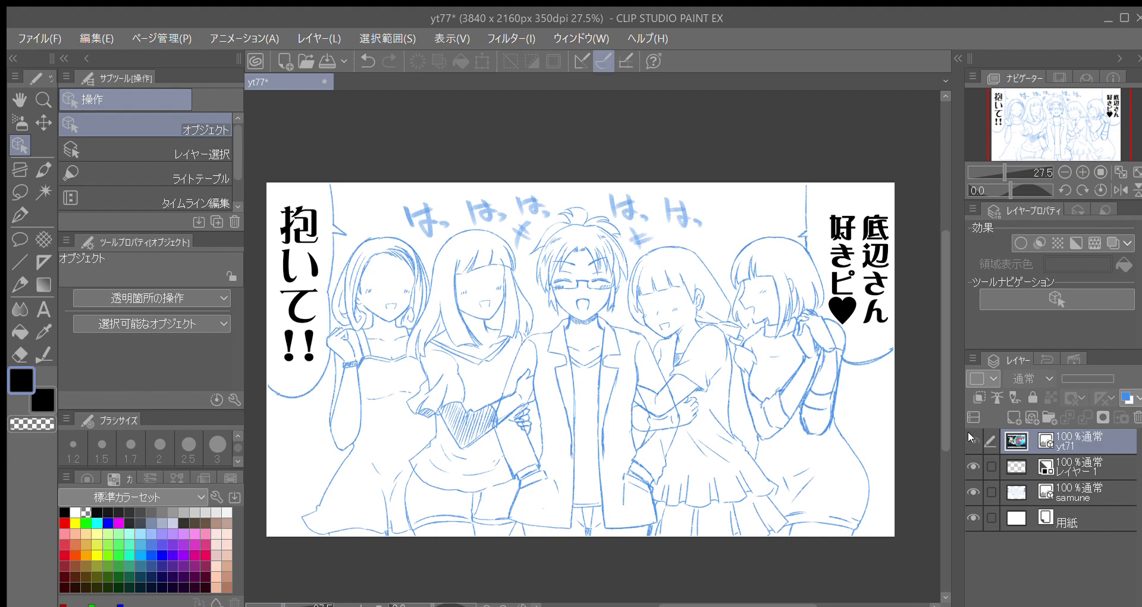
Show the yt71 layer to examine the earlier thumbnail illustration, and hide it again.
left_click(972, 439)
scroll(569, 421, "down", 1)
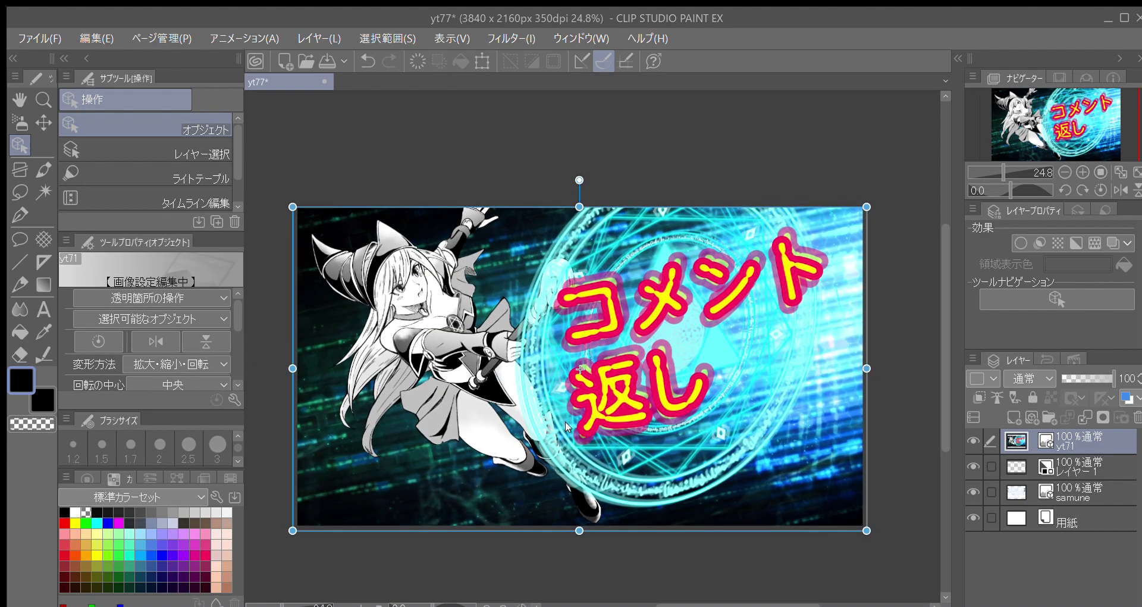
scroll(565, 422, "up", 1)
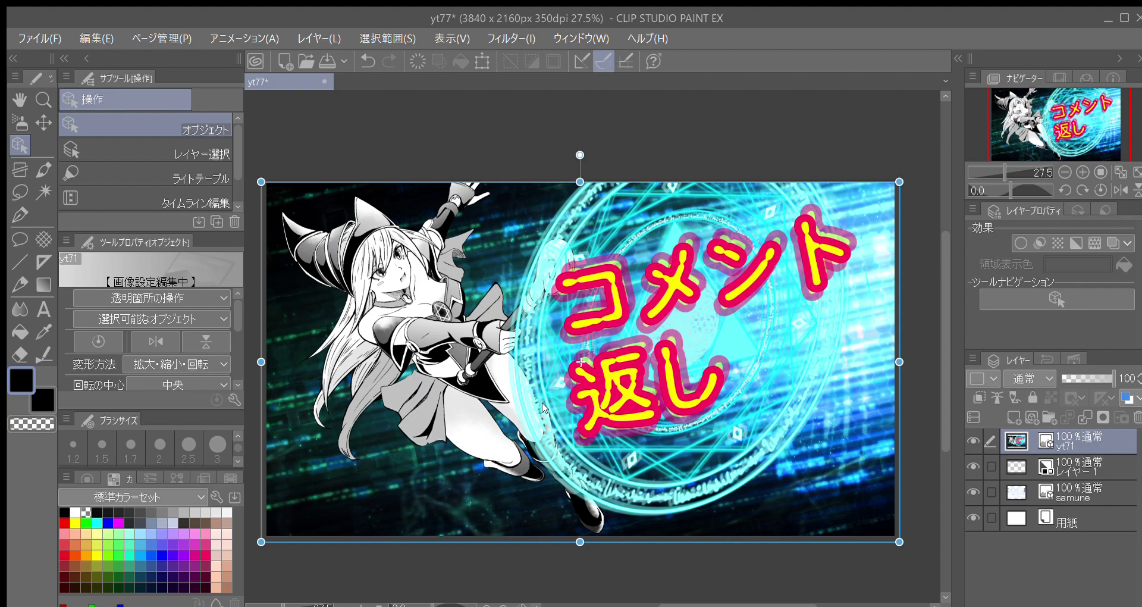
left_click(968, 440)
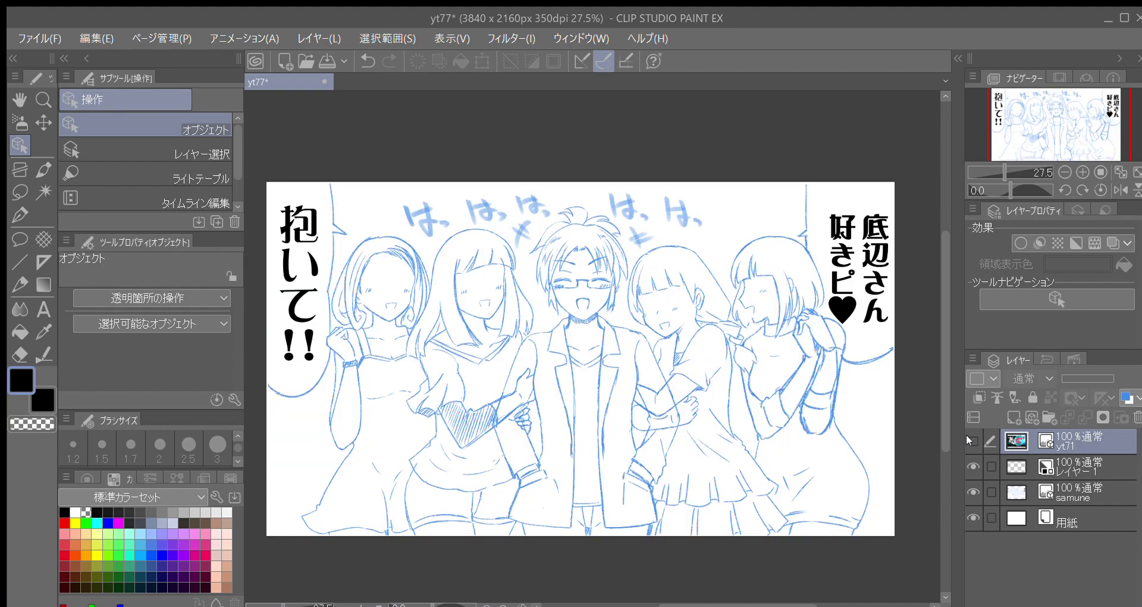
Lower the samune sketch layer's opacity to 28% and make レイヤー 1 the active layer.
left_click(1071, 489)
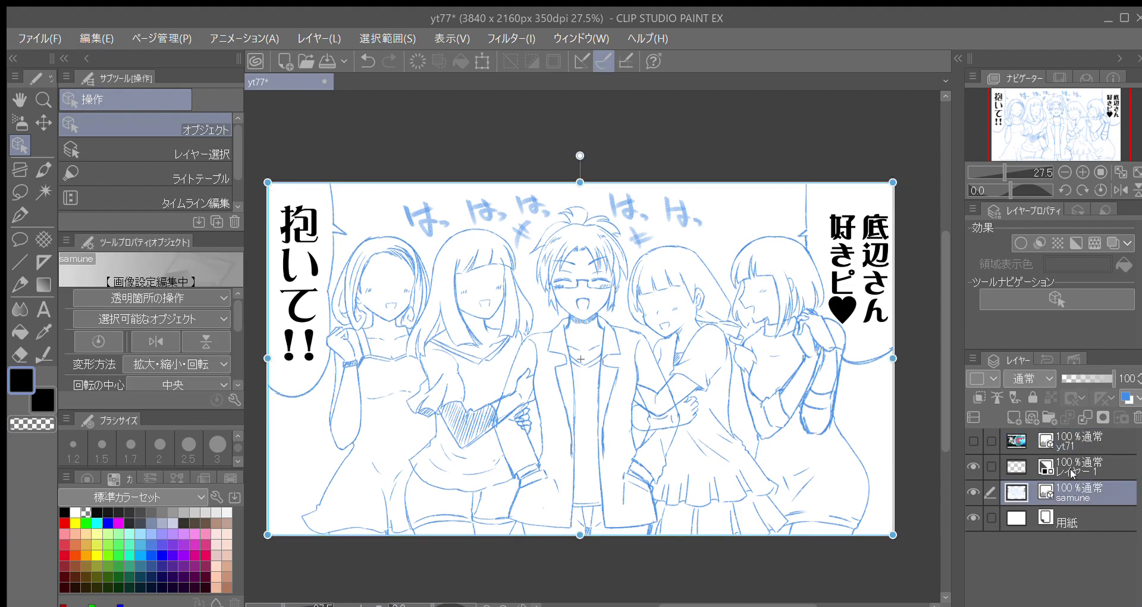
left_click(1071, 374)
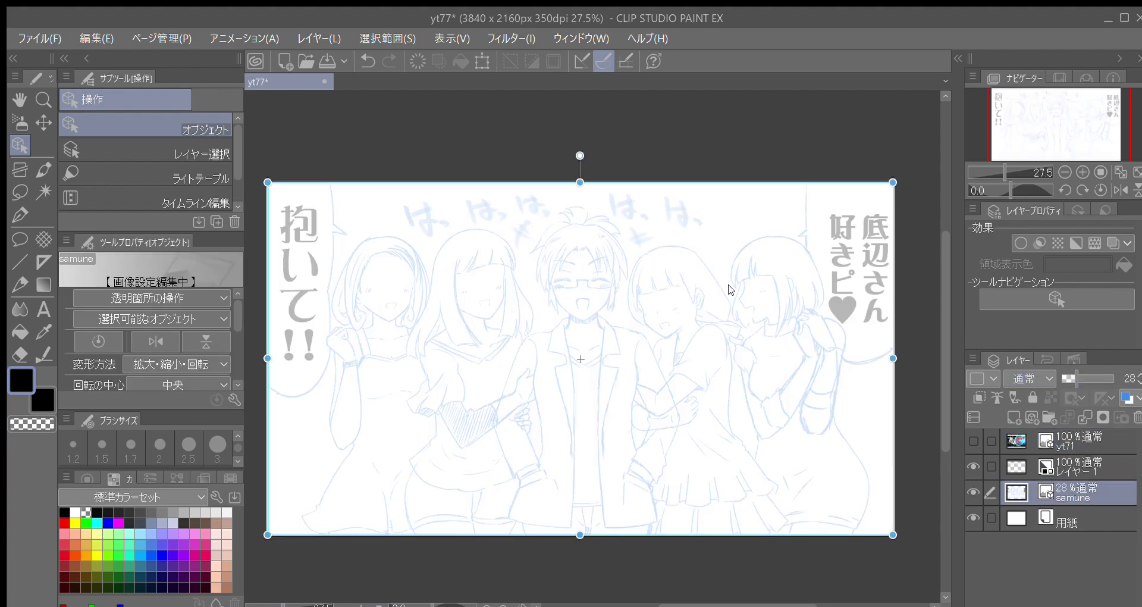
left_click(1099, 463)
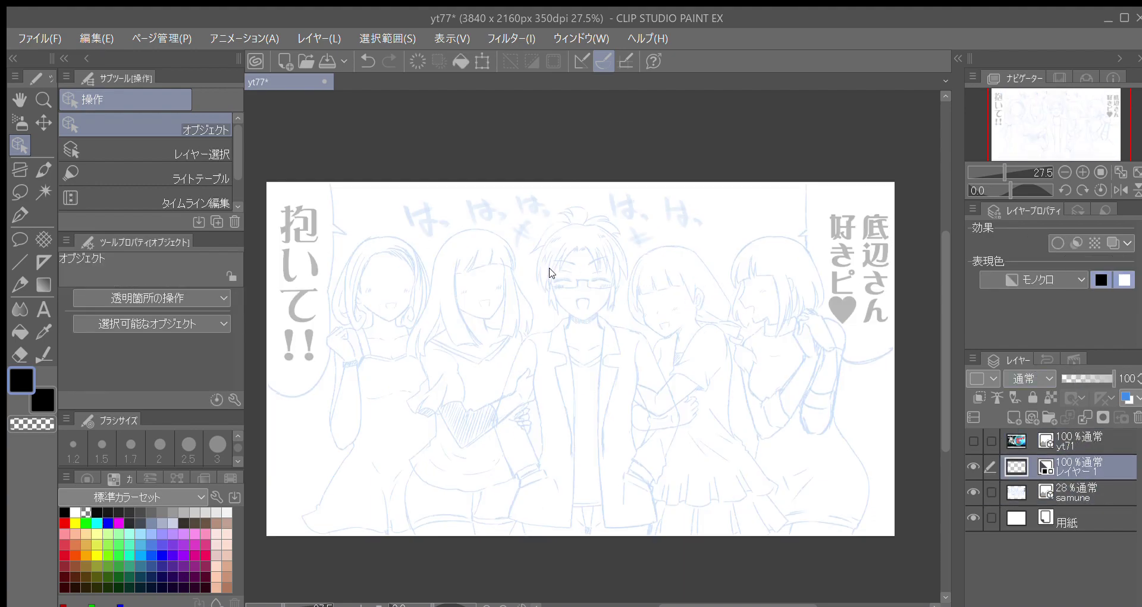
Ink the first long fringe strands on the image-left side of the central glasses character's forehead with the pencil.
scroll(538, 268, "up", 6)
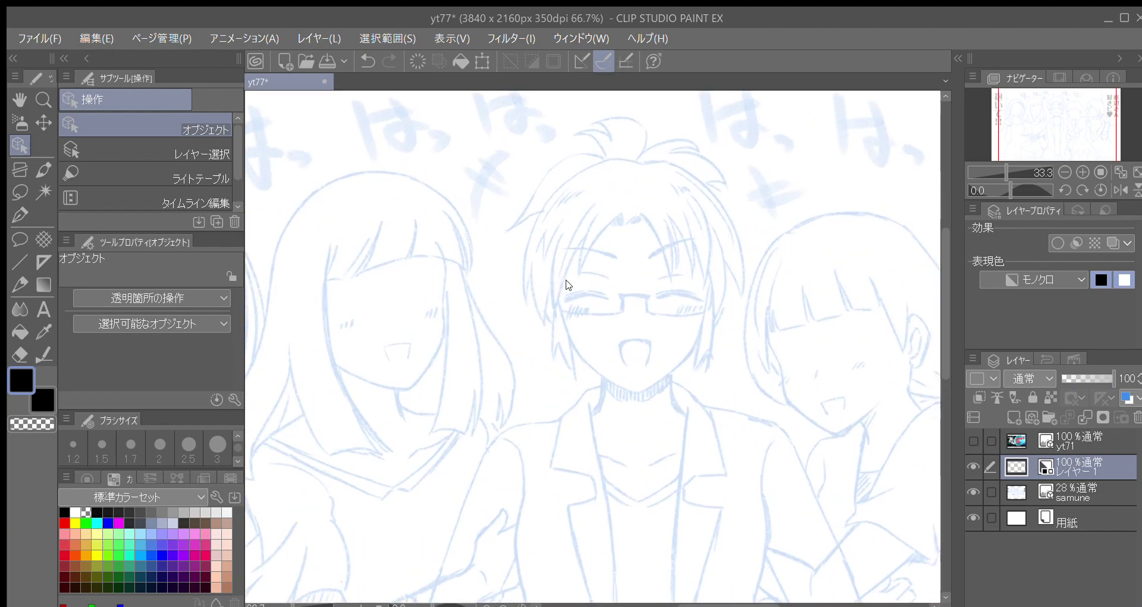
key("p")
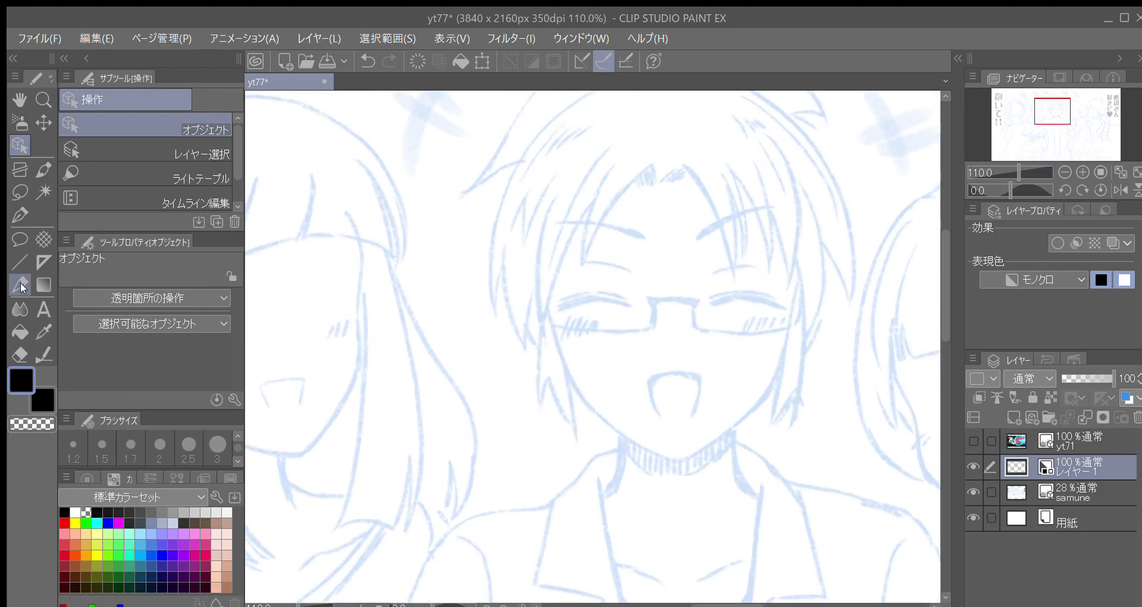
left_click_drag(576, 299, 447, 252)
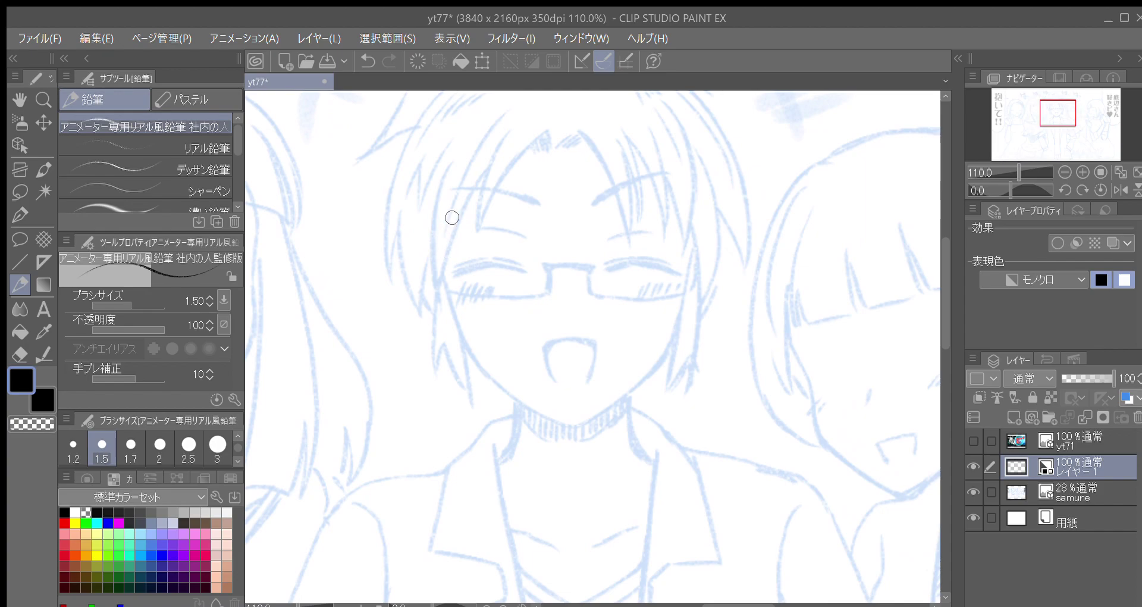
mouse_move(472, 217)
left_mouse_down()
mouse_move(455, 266)
mouse_move(398, 273)
mouse_move(455, 172)
left_mouse_up()
key("asciicircum")
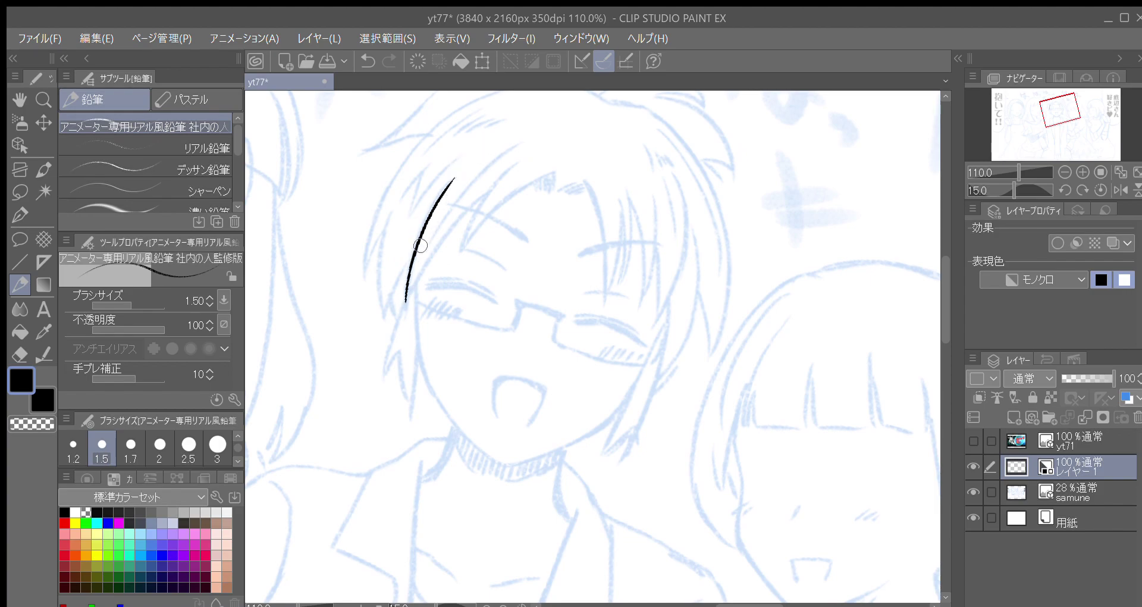
key("minus")
left_click_drag(414, 275, 399, 258)
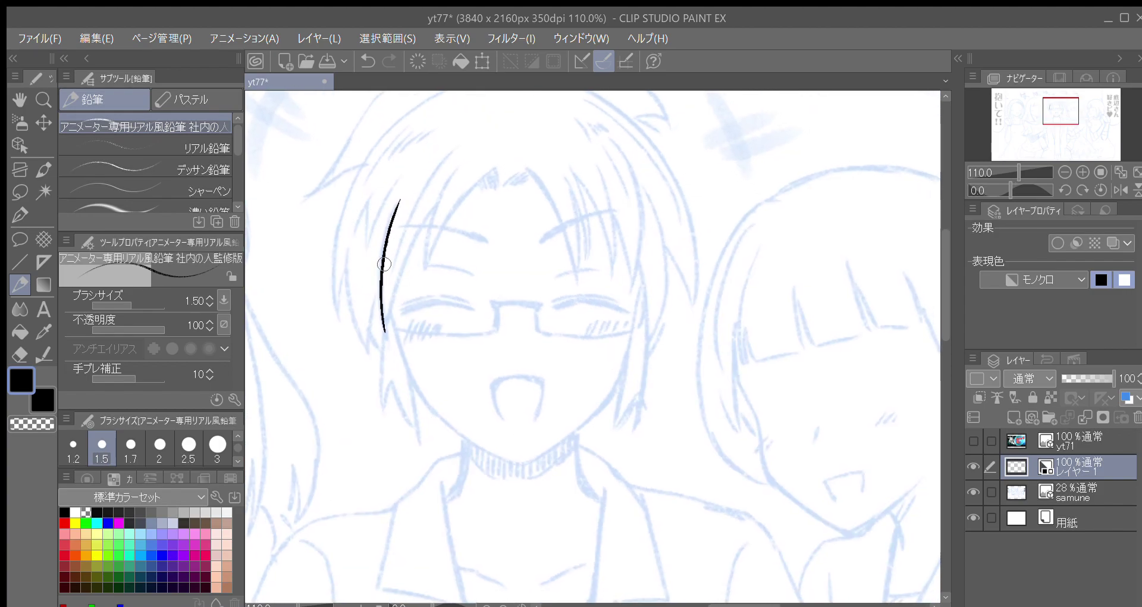
left_click_drag(384, 330, 447, 186)
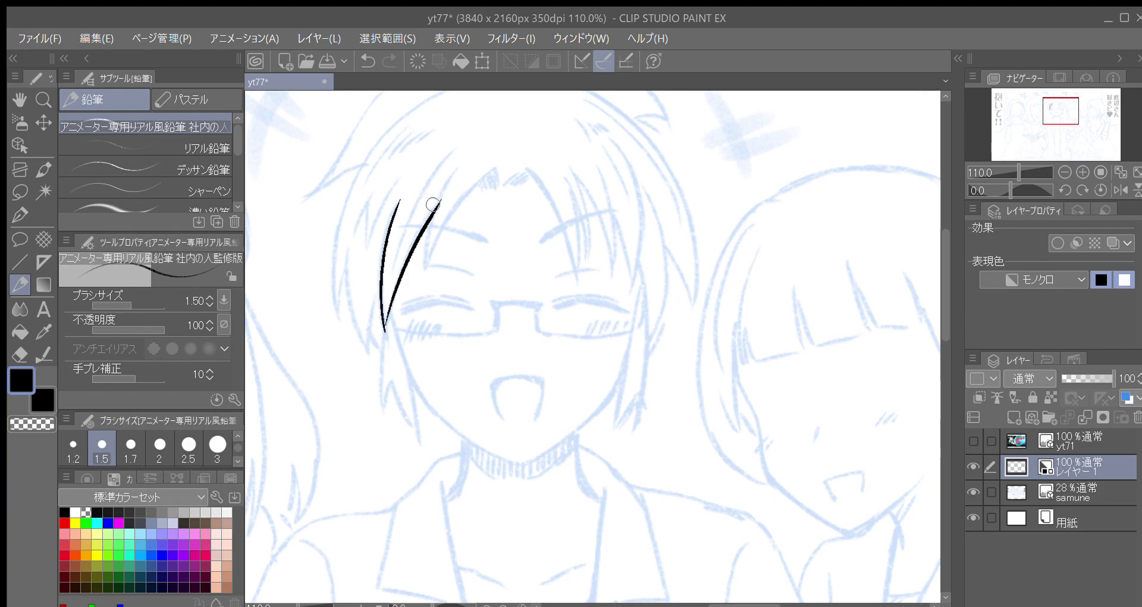
left_click_drag(424, 269, 461, 168)
left_click_drag(388, 283, 453, 149)
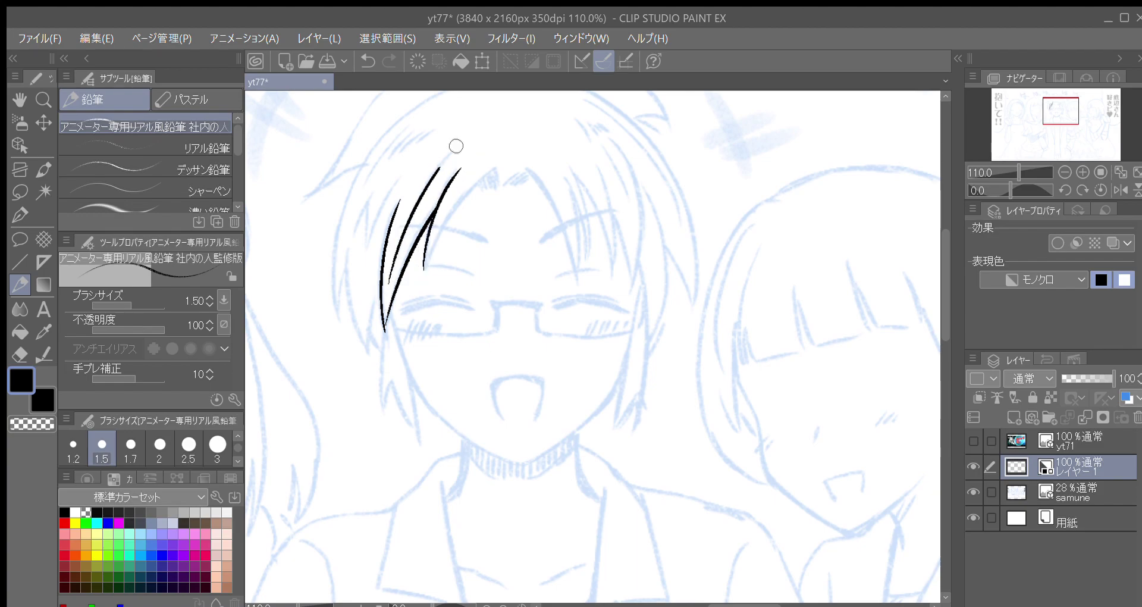
Ink the left fringe's inner edge up to the hair parting and add short hatching at the central character's parting.
mouse_move(424, 268)
left_mouse_down()
mouse_move(500, 163)
mouse_move(501, 187)
mouse_move(465, 196)
mouse_move(480, 201)
mouse_move(464, 203)
mouse_move(477, 199)
mouse_move(477, 218)
left_mouse_up()
key("ctrl+z")
key("minus")
key("asciicircum")
key("minus")
key("minus")
key("minus")
key("minus")
key("minus")
key("minus")
key("minus")
key("minus")
key("minus")
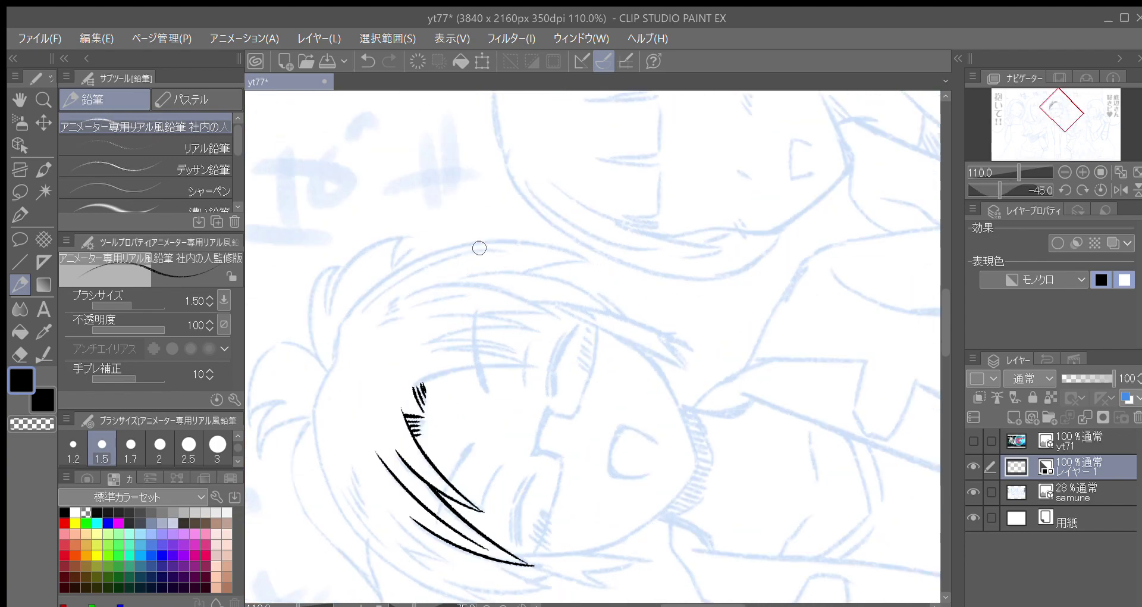
key("minus")
Ink the curved inner edge of the central character's image-right fringe, from the parting down toward the eyebrow.
left_click_drag(597, 388, 409, 244)
left_click_drag(395, 345, 354, 276)
left_click_drag(403, 311, 390, 274)
key("asciicircum")
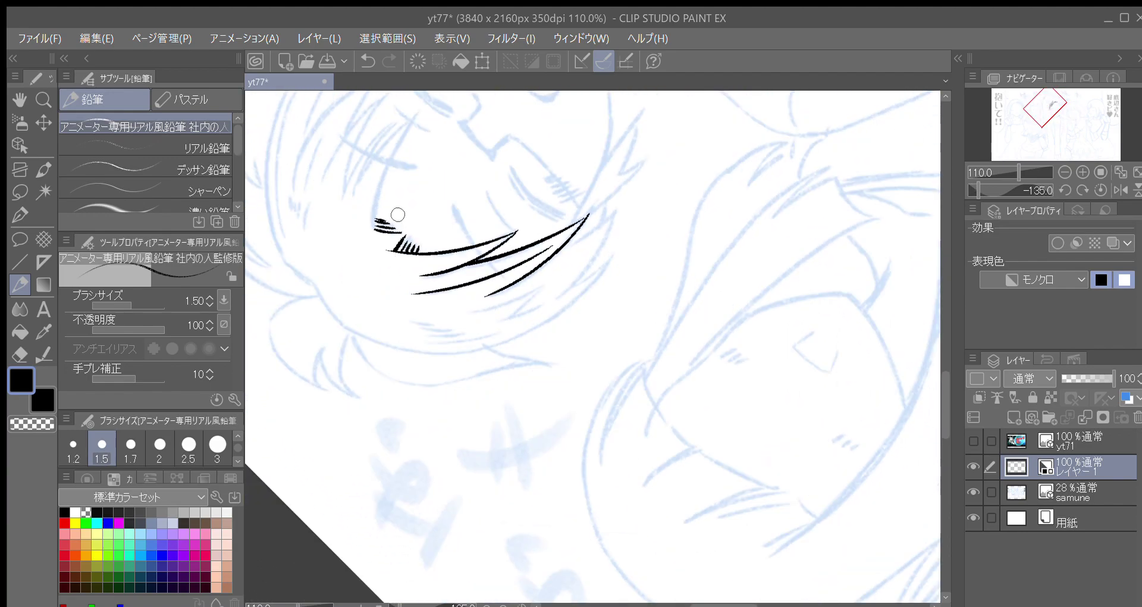
mouse_move(369, 223)
left_mouse_down()
mouse_move(367, 263)
mouse_move(403, 183)
left_mouse_up()
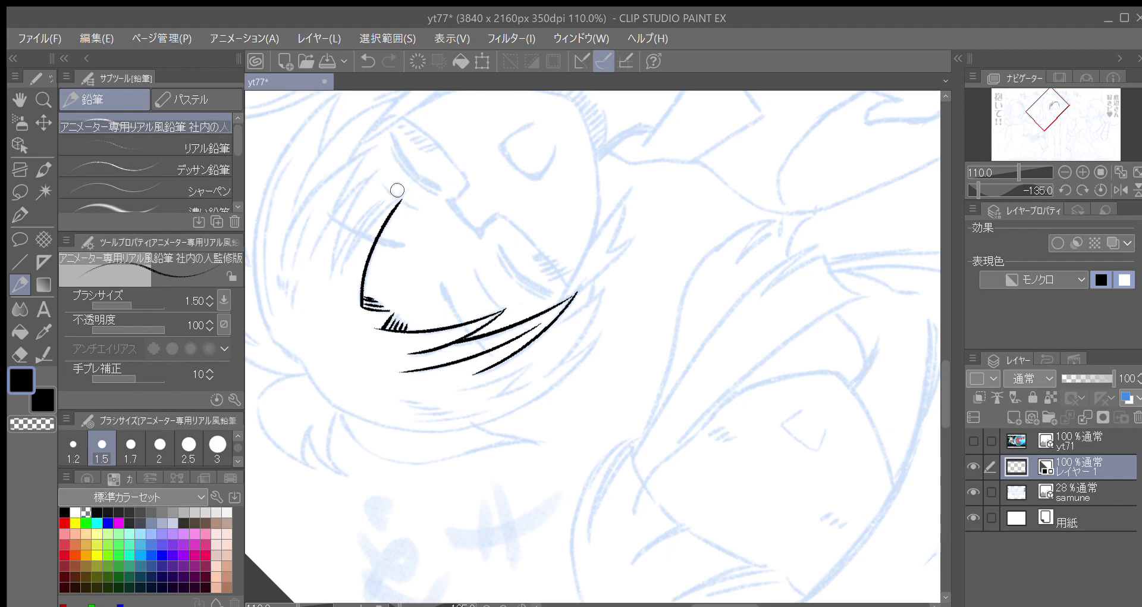
key("minus")
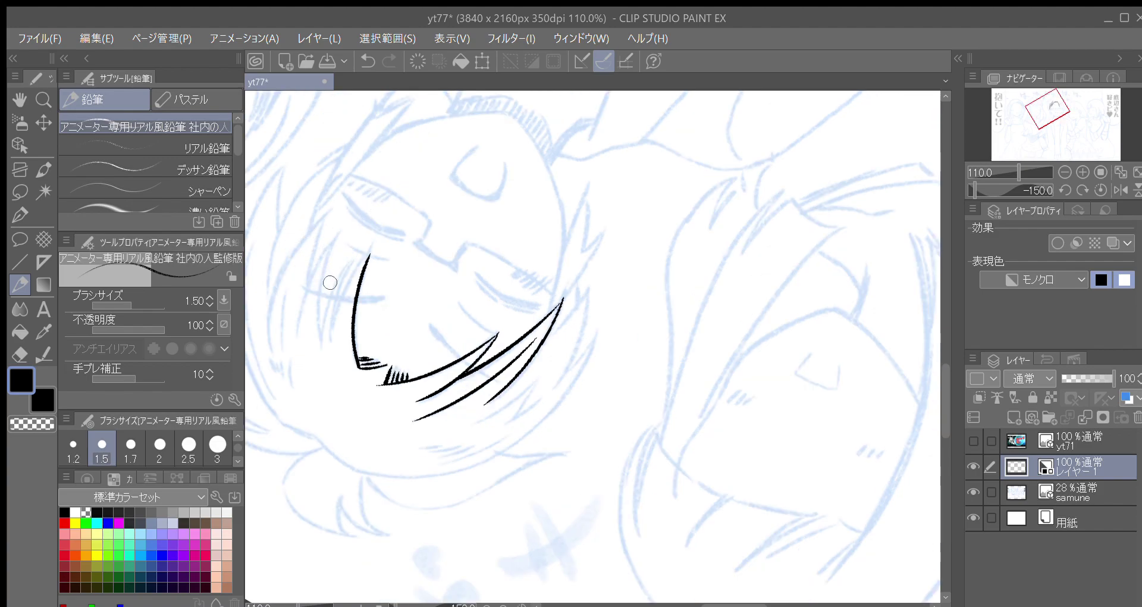
Ink narrow pointed strands beside the inner edge of the image-right fringe, following the sketch.
left_click_drag(329, 340, 373, 249)
left_click_drag(332, 325, 359, 251)
left_click_drag(317, 306, 331, 276)
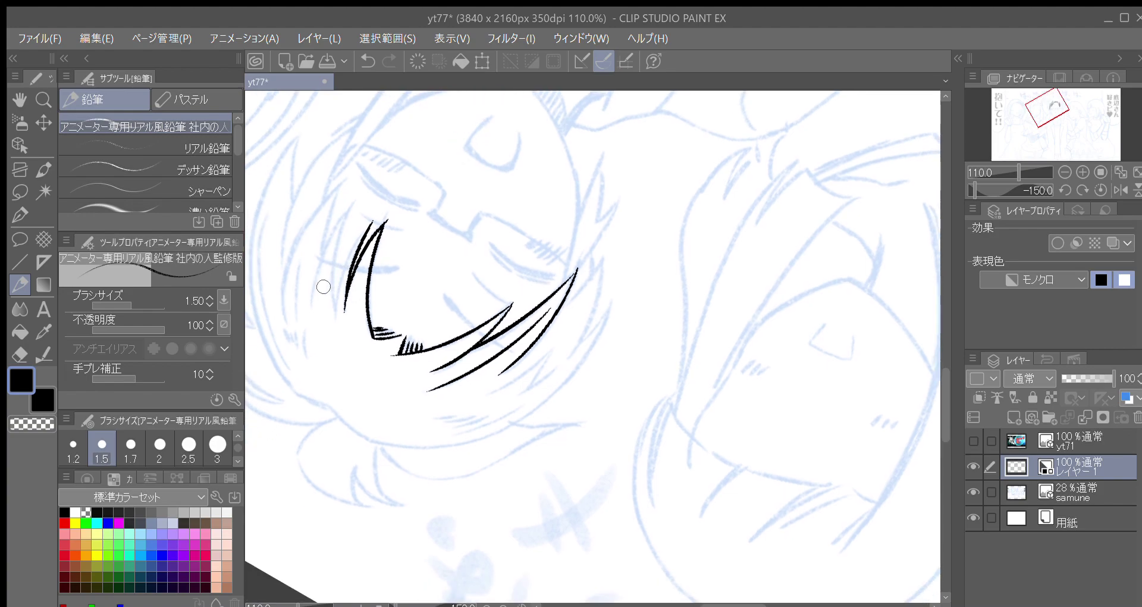
mouse_move(334, 316)
left_mouse_down()
mouse_move(377, 216)
mouse_move(351, 293)
left_mouse_up()
key("asciicircum")
key("asciicircum")
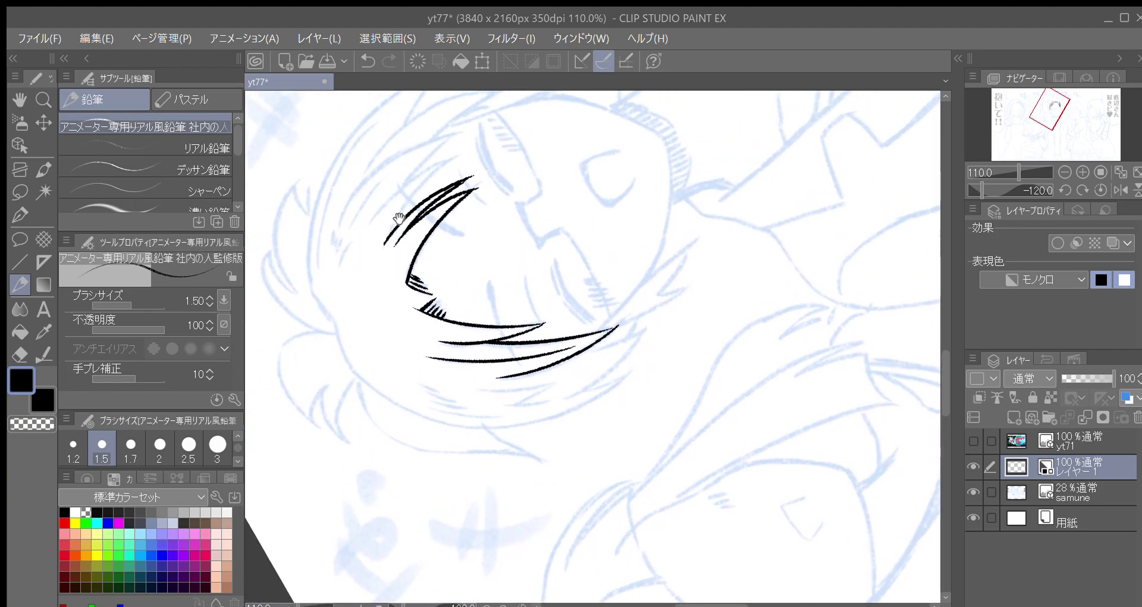
left_click_drag(398, 219, 368, 245)
key("minus")
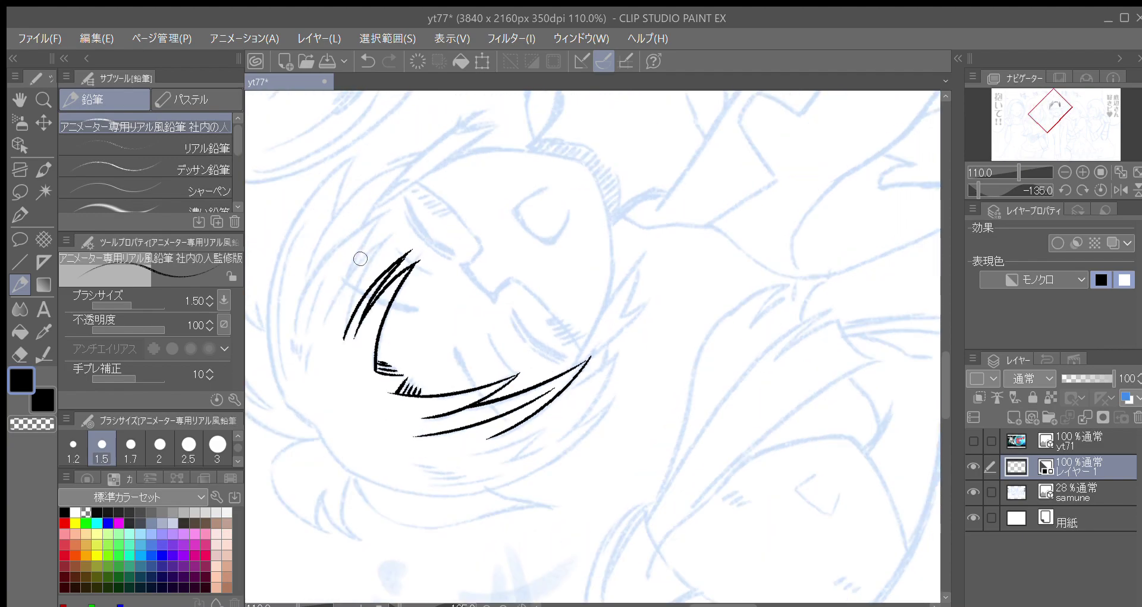
Extend the image-right fringe outward with more overlapping pointed strands, ending in a long outer curve.
left_click_drag(347, 329, 393, 234)
key("minus")
left_click_drag(357, 296, 371, 265)
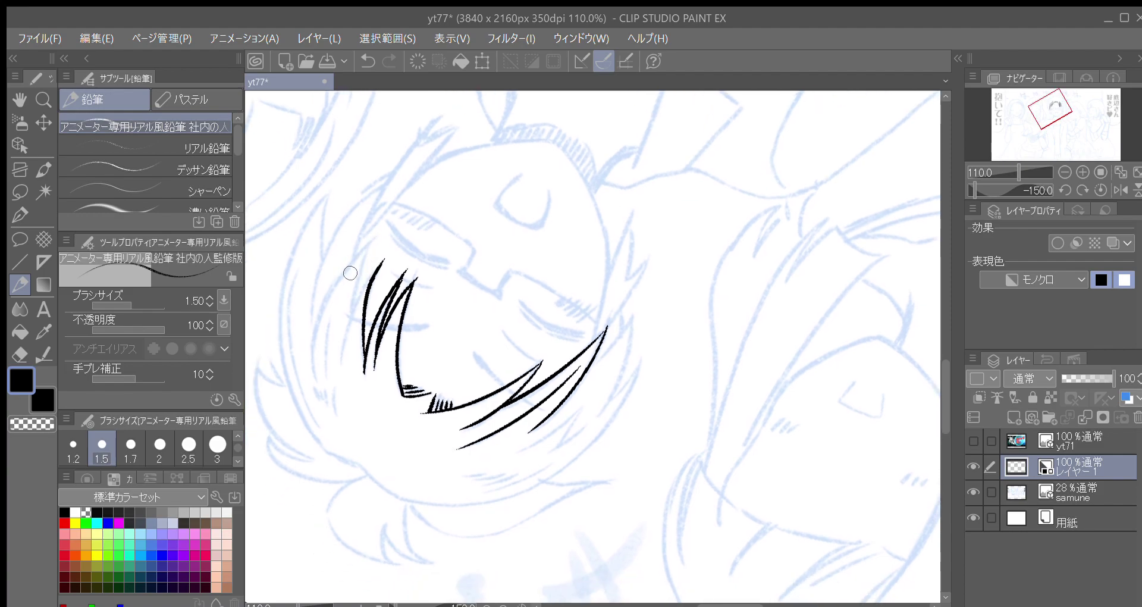
left_click_drag(341, 361, 395, 249)
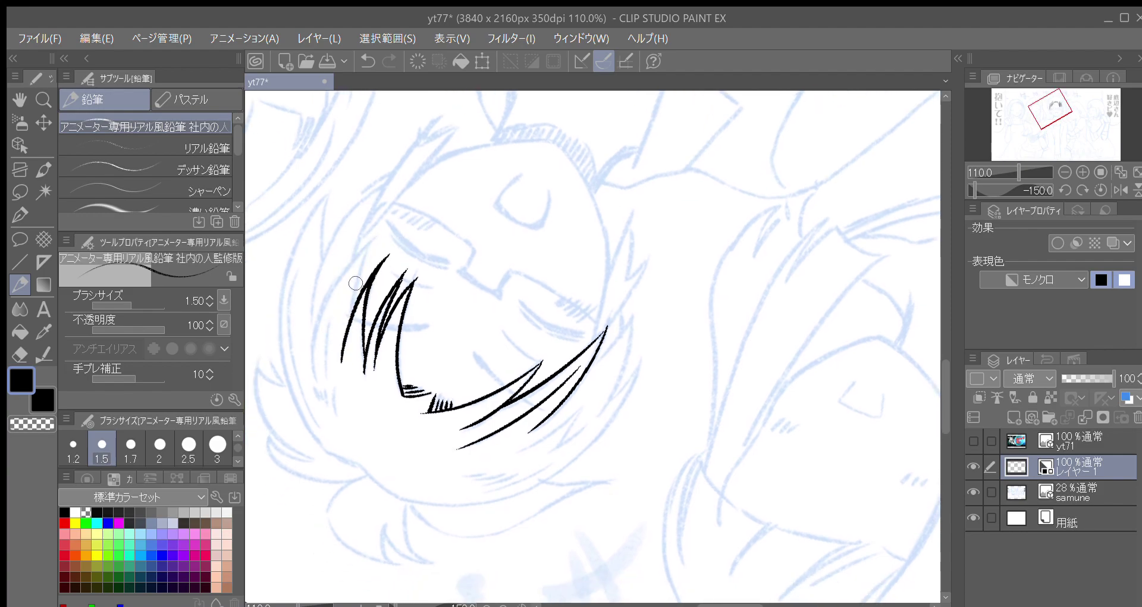
left_click_drag(354, 291, 372, 244)
mouse_move(314, 376)
left_mouse_down()
mouse_move(379, 237)
mouse_move(373, 262)
left_mouse_up()
Add short texture strokes near the roots of the image-right fringe.
key("asciicircum")
key("asciicircum")
key("asciicircum")
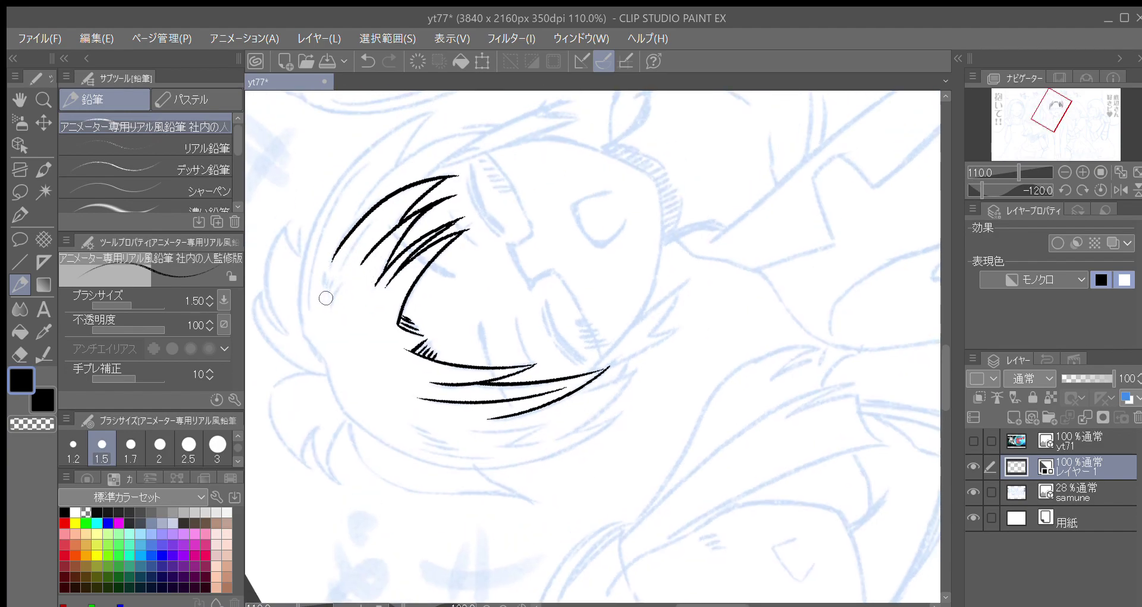
mouse_move(327, 295)
left_mouse_down()
mouse_move(348, 261)
mouse_move(337, 290)
mouse_move(351, 263)
mouse_move(362, 296)
left_mouse_up()
key("minus")
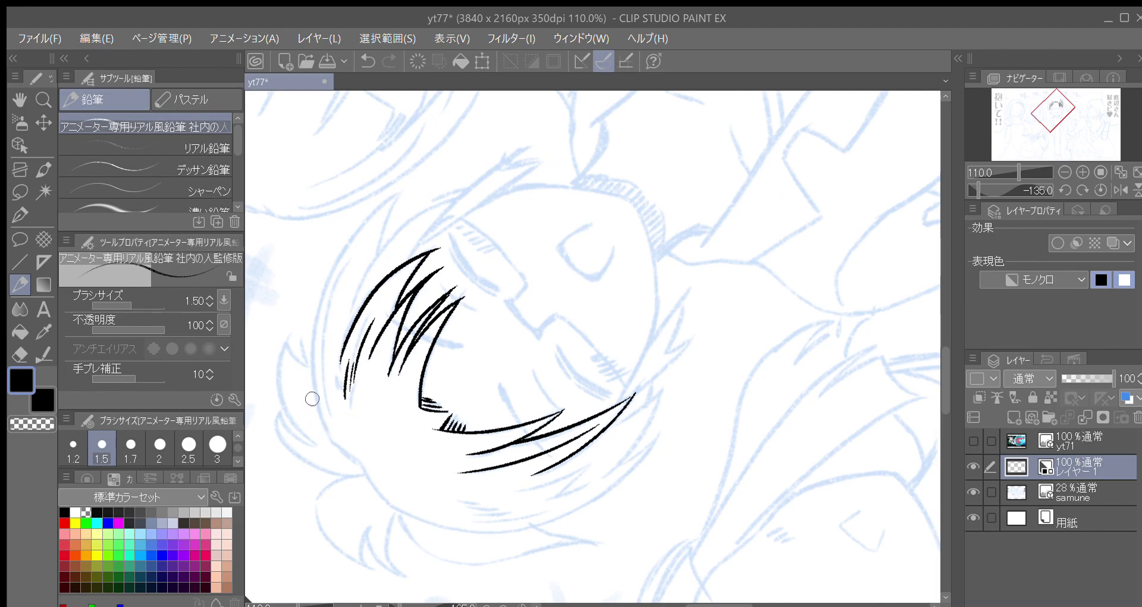
key("asciicircum")
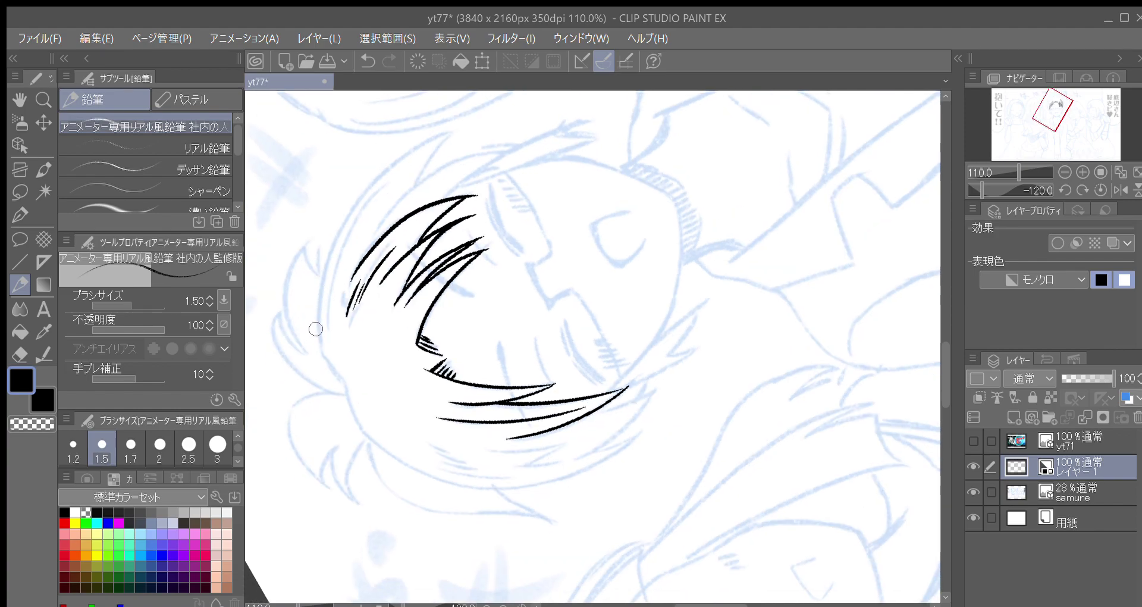
Ink the long outer contour of the hair on the image-right side of the head, with a parallel strand inside it.
left_click_drag(321, 343, 387, 169)
key("minus")
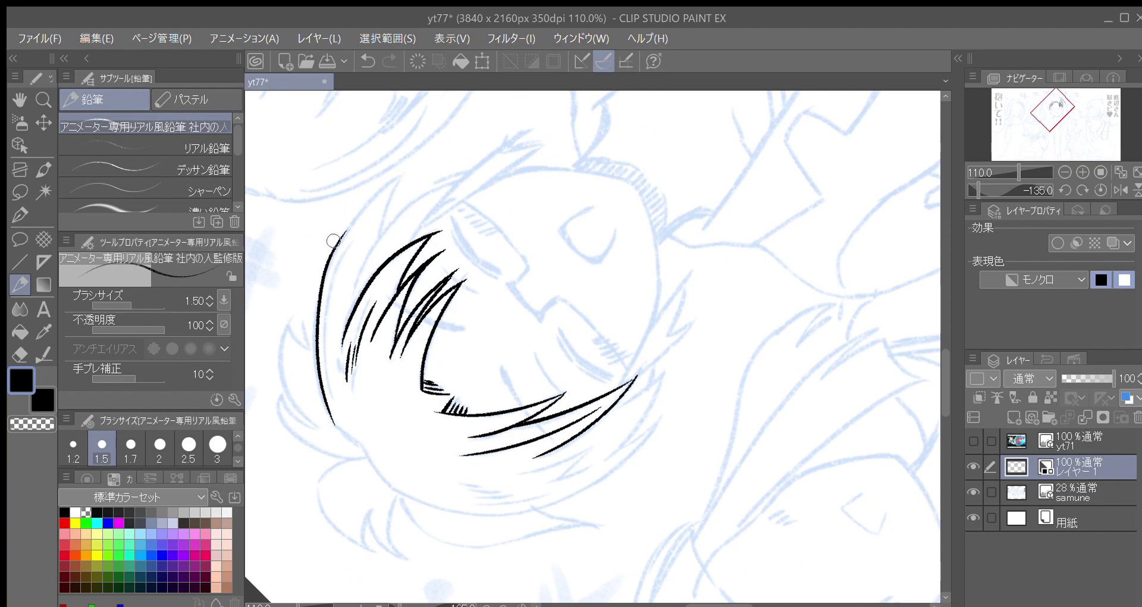
left_click_drag(329, 255, 391, 183)
left_click_drag(363, 221, 319, 338)
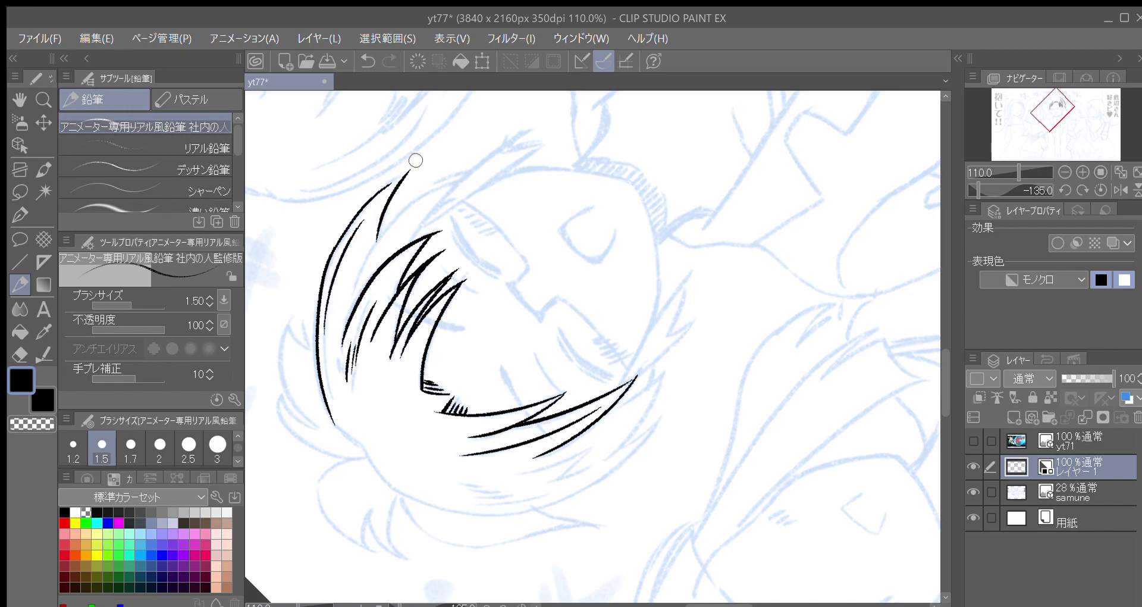
Ink the pointed tips of the side locks between the outer hair contour and the image-right fringe.
key("-")
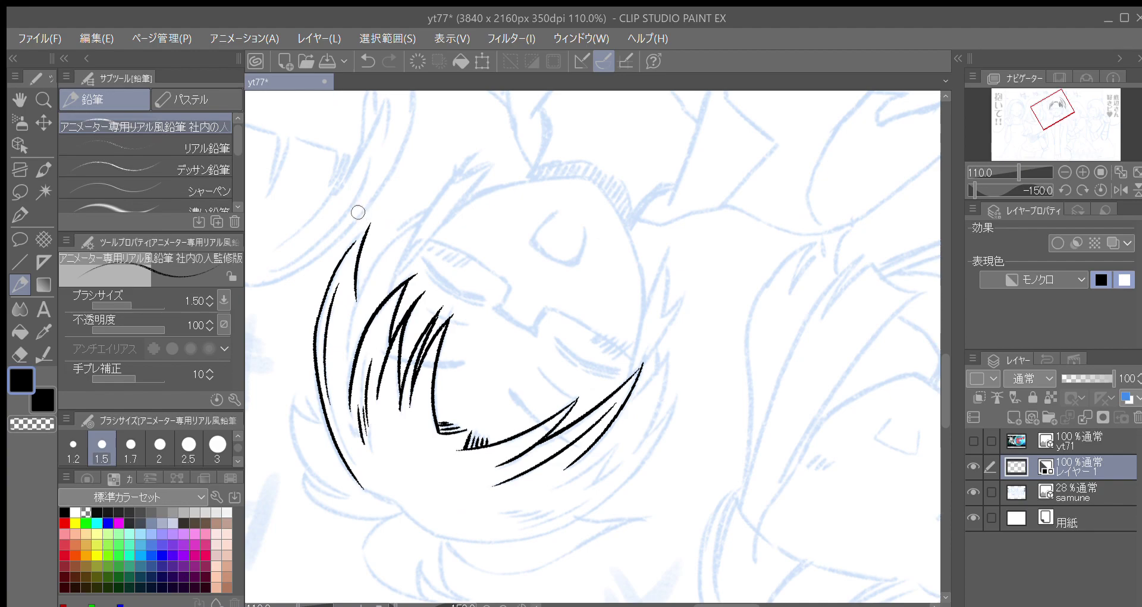
left_click_drag(326, 291, 370, 223)
left_click_drag(350, 361, 409, 224)
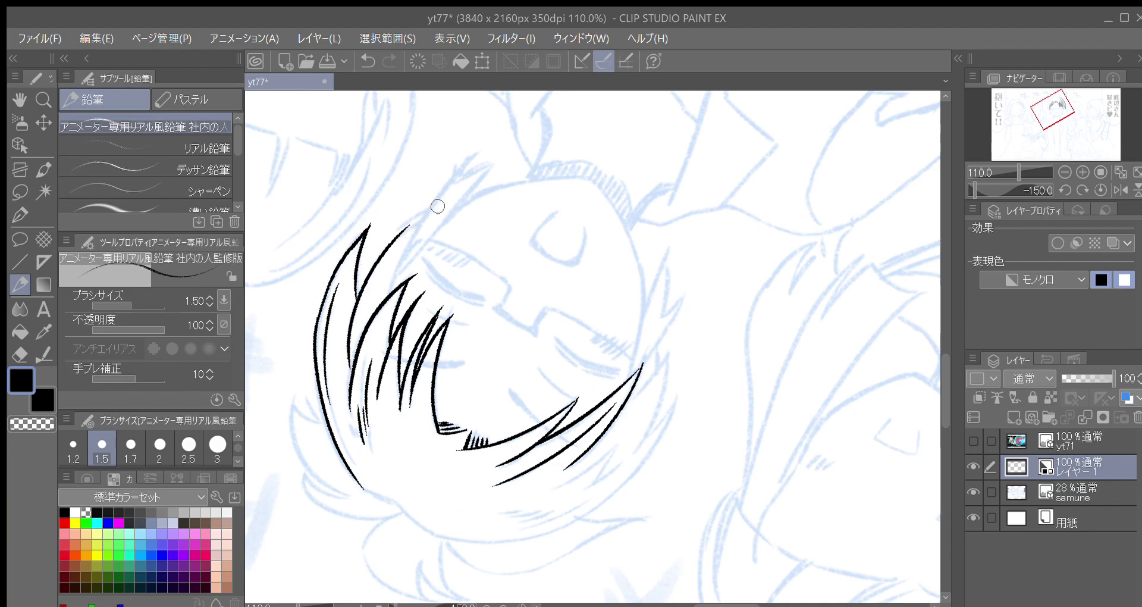
scroll(393, 222, "down", 2)
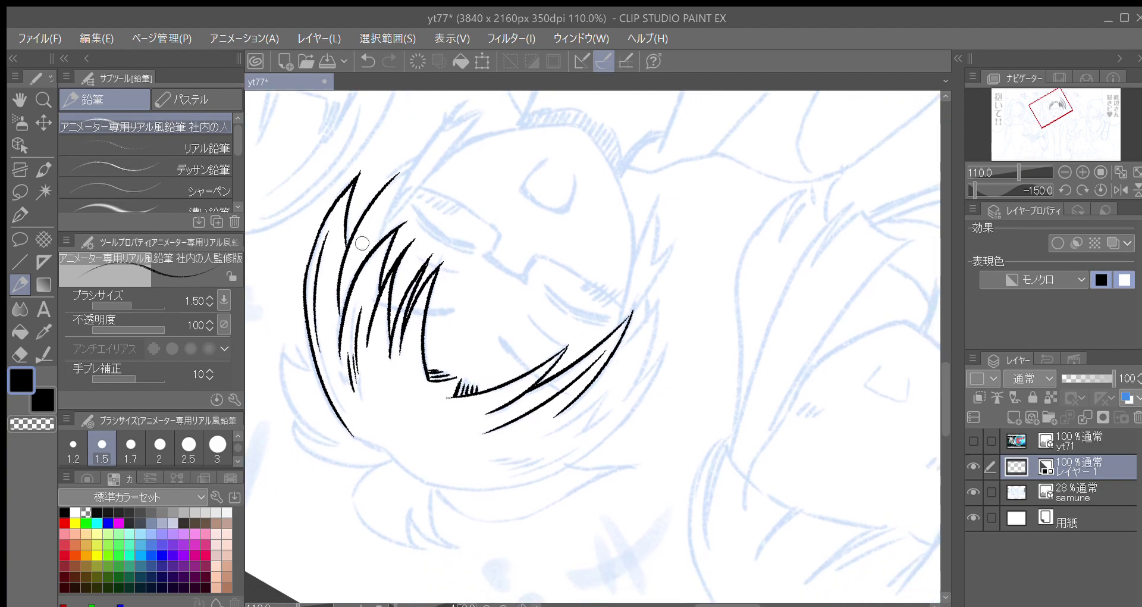
key("minus")
left_click_drag(360, 231, 372, 216)
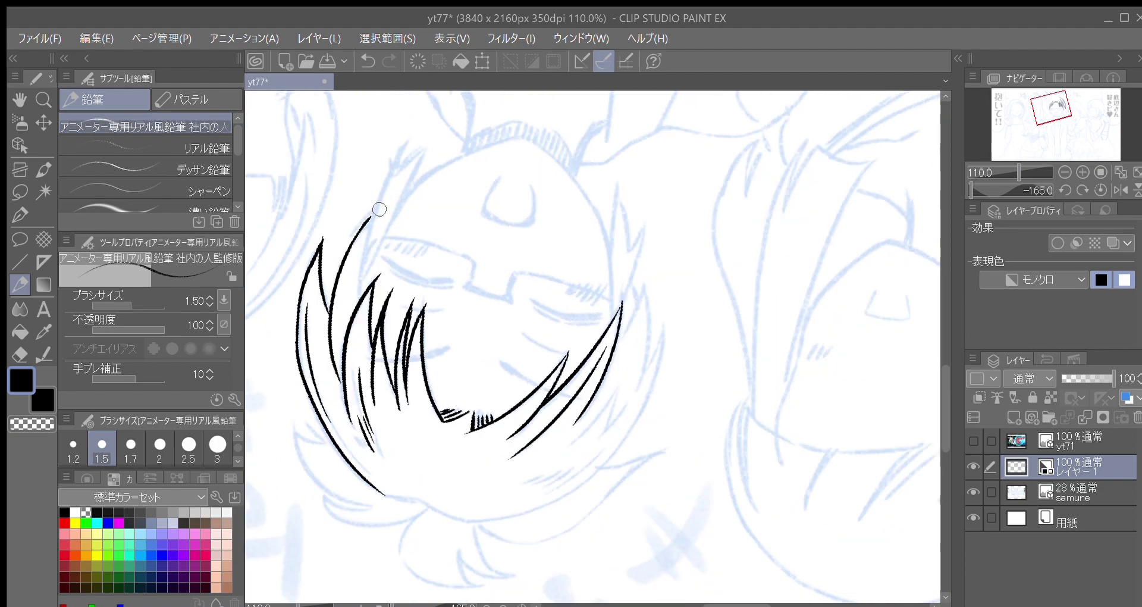
key("^")
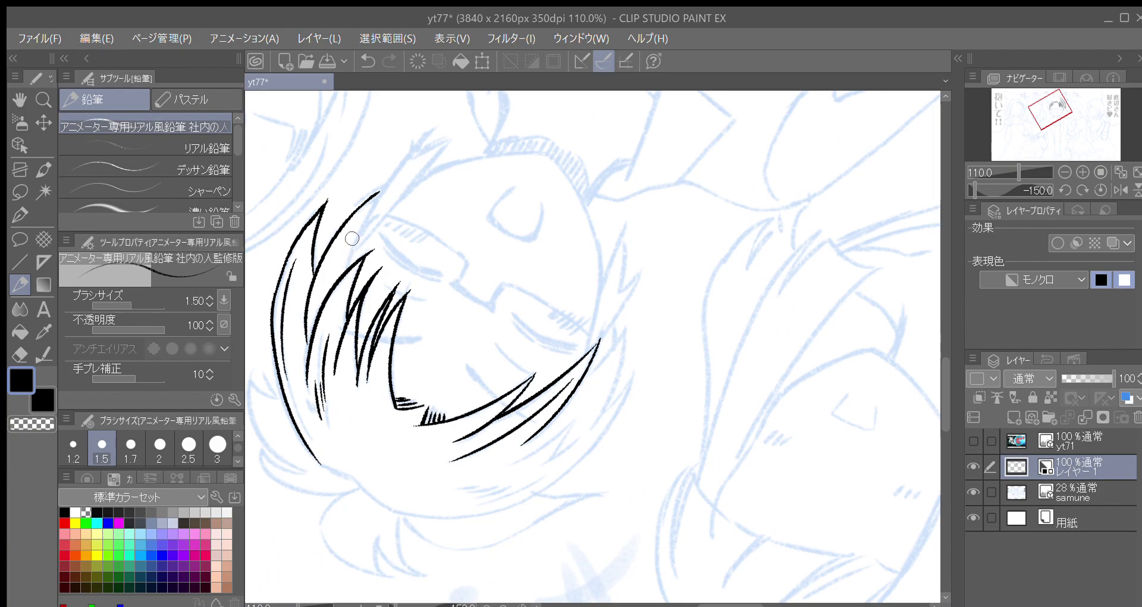
left_click_drag(334, 303, 369, 229)
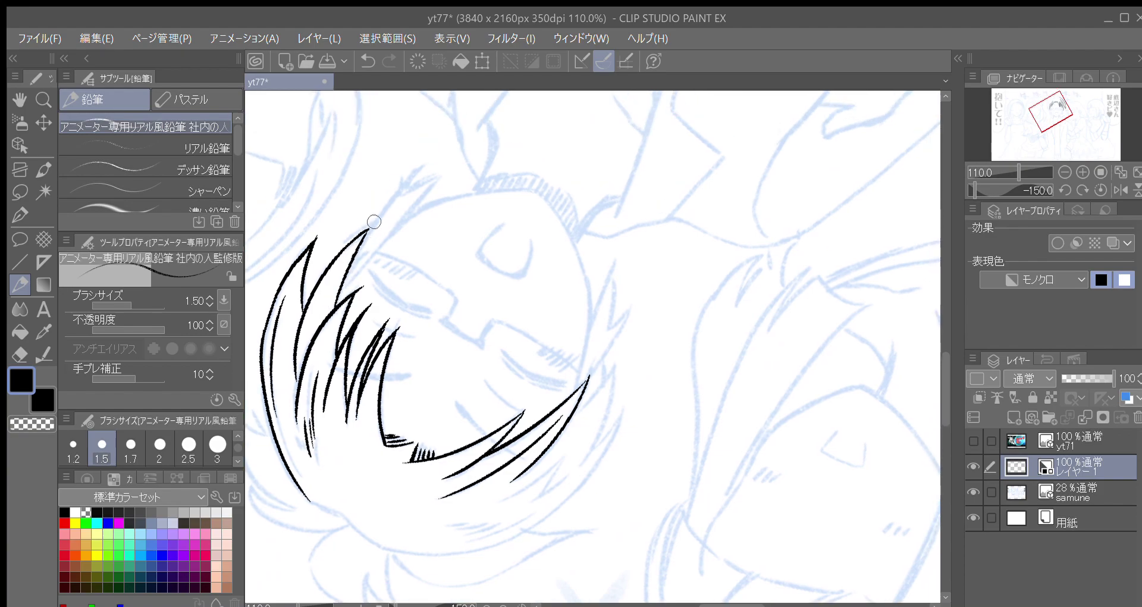
Finish the image-right side lock beside the glasses and ink the cheek contour from the hair toward the jaw.
key("minus")
left_click_drag(358, 303, 367, 257)
key("minus")
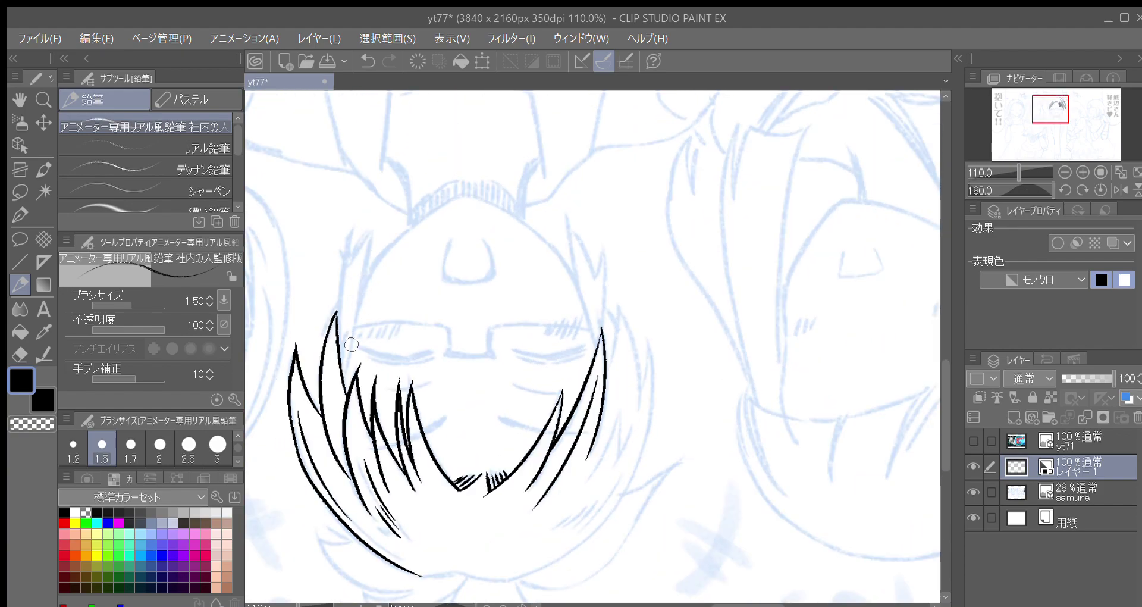
left_click_drag(344, 392, 390, 247)
key("minus")
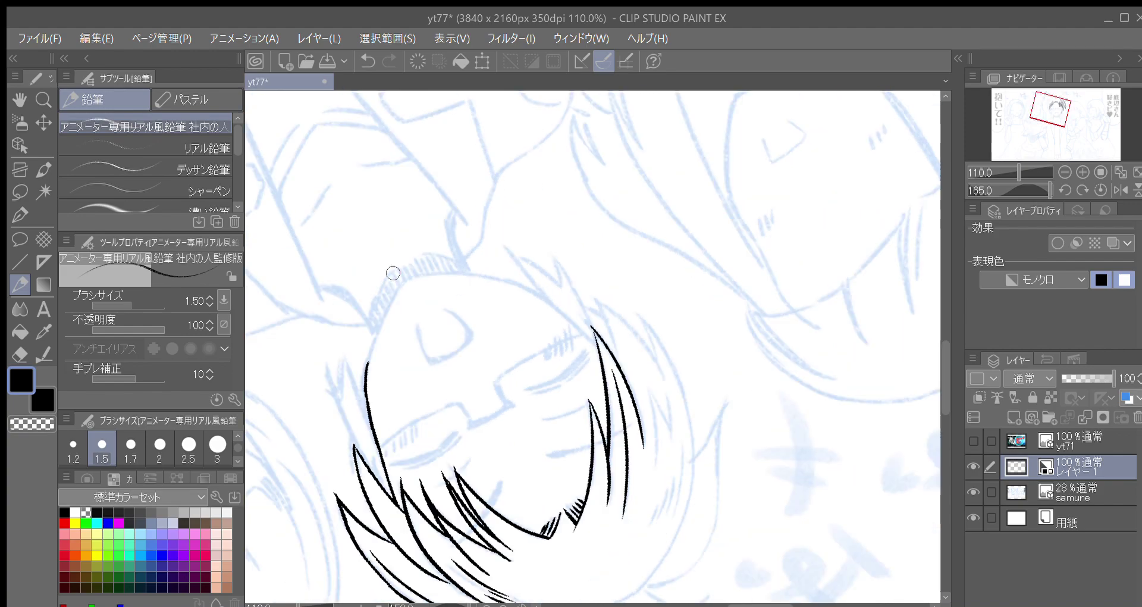
Ink the image-right jaw contour down to the chin and the pointed tips of the side lock beside it.
left_click_drag(354, 251, 400, 188)
key("ctrl+z")
left_click_drag(354, 251, 424, 177)
key("asciicircum")
key("asciicircum")
mouse_move(345, 306)
left_mouse_down()
mouse_move(384, 215)
mouse_move(415, 206)
left_mouse_up()
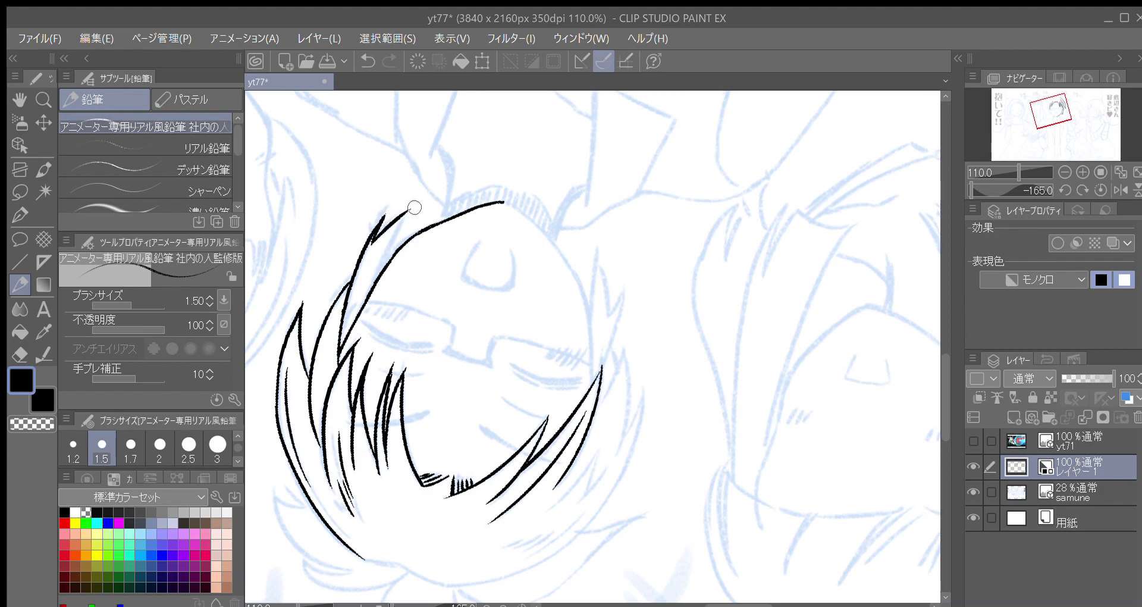
left_click_drag(380, 273, 414, 205)
Ink the jaw and cheek contour on the image-left side, from the chin up toward the hair.
key("asciicircum")
key("asciicircum")
key("asciicircum")
key("asciicircum")
key("asciicircum")
key("asciicircum")
key("asciicircum")
key("asciicircum")
key("asciicircum")
key("asciicircum")
key("asciicircum")
key("asciicircum")
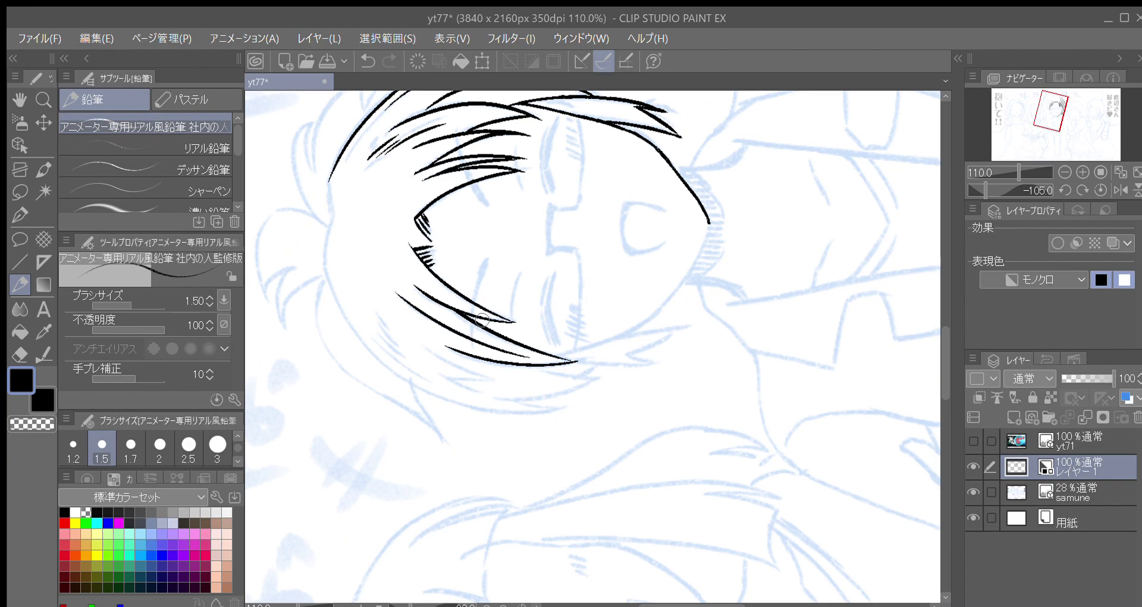
key("asciicircum")
key("asciicircum")
key("asciicircum")
key("asciicircum")
key("asciicircum")
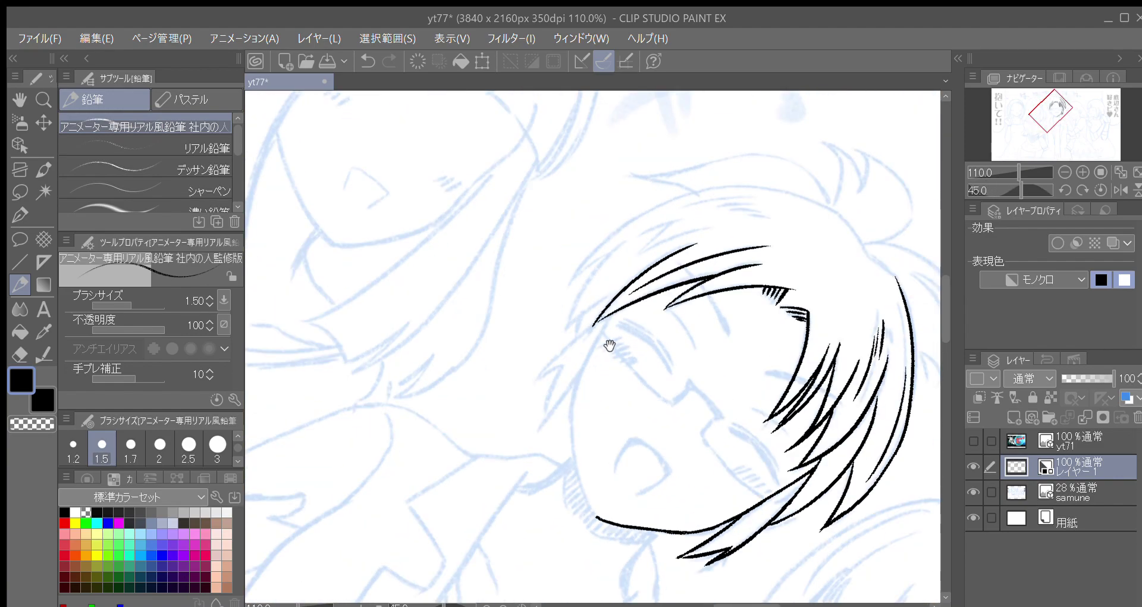
key("minus")
key("minus")
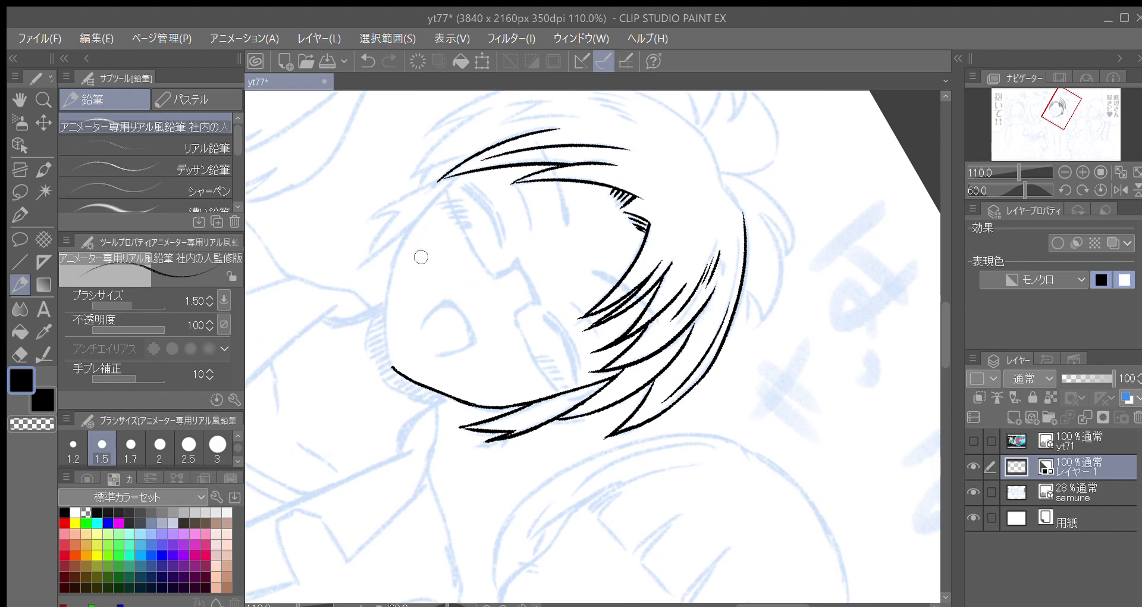
key("asciicircum")
key("asciicircum")
key("asciicircum")
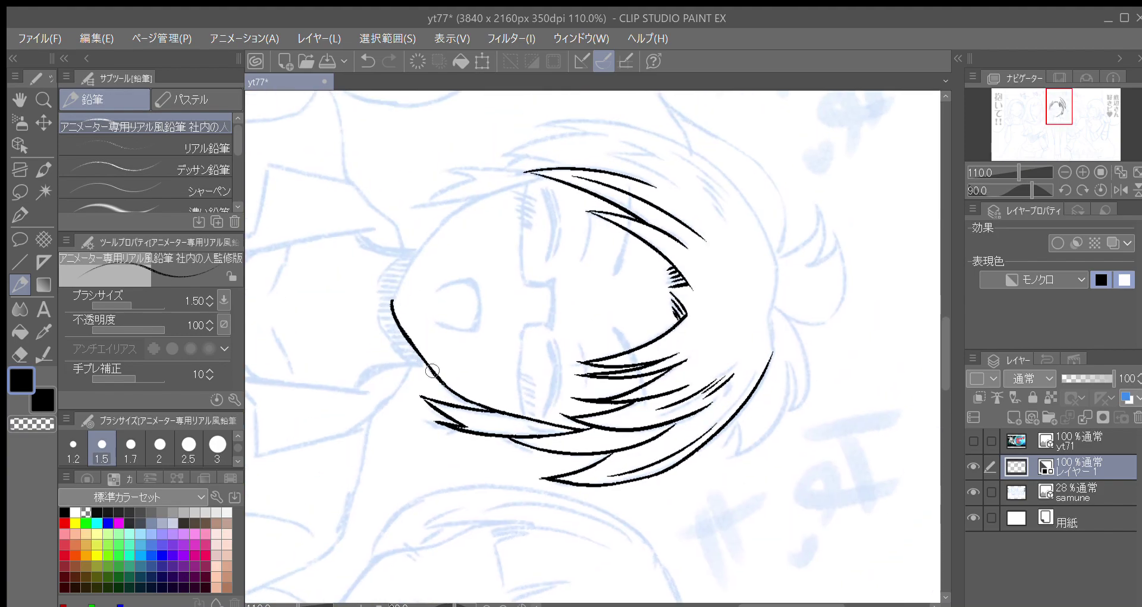
key("minus")
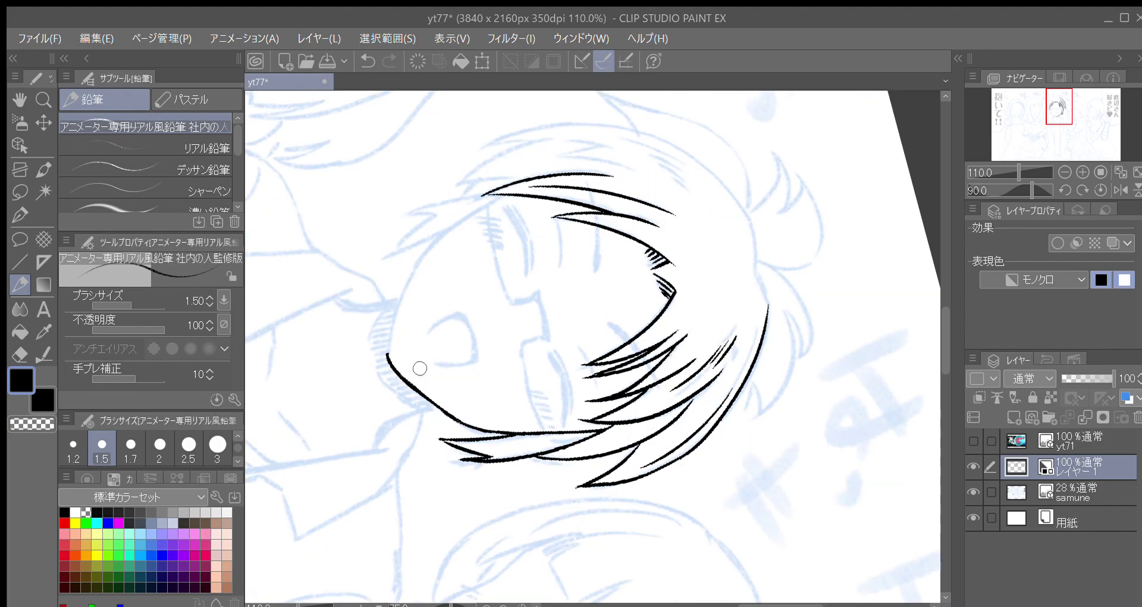
mouse_move(387, 353)
left_mouse_down()
mouse_move(419, 253)
mouse_move(441, 238)
left_mouse_up()
key("minus")
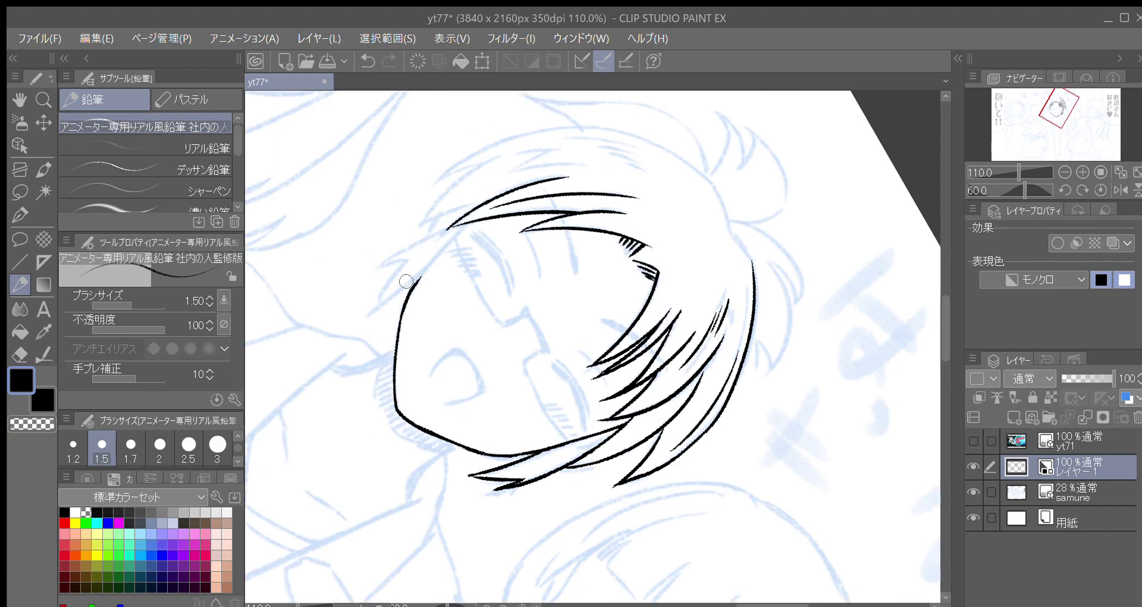
left_click_drag(414, 310, 390, 283)
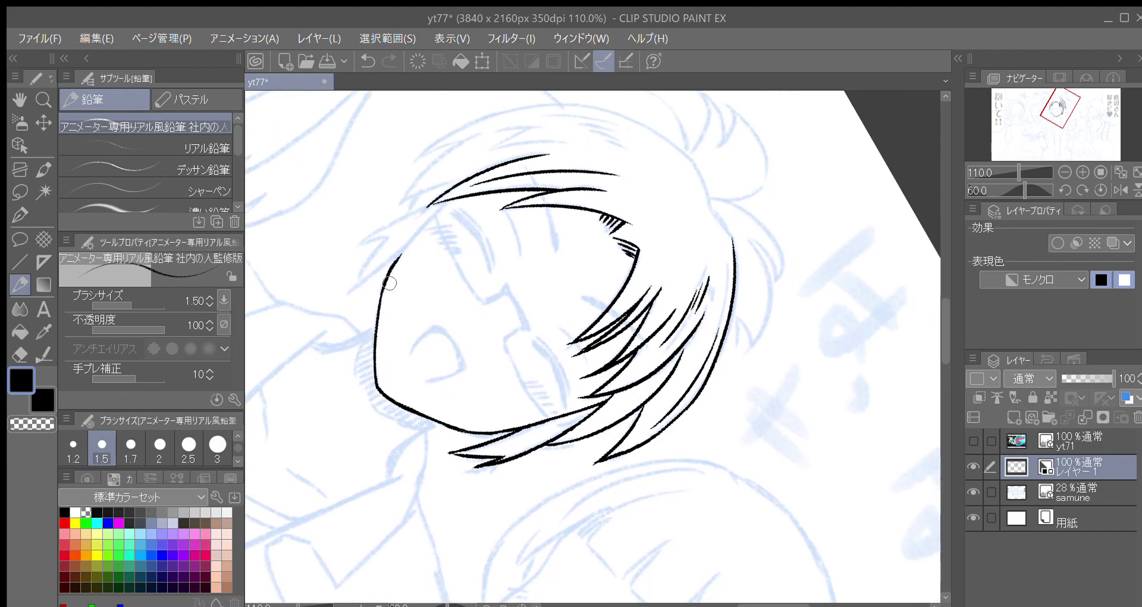
Join the image-left cheek contour to the fringe and ink the pointed side lock next to the cheek.
key("minus")
mouse_move(381, 322)
left_mouse_down()
mouse_move(420, 240)
mouse_move(390, 333)
left_mouse_up()
key("minus")
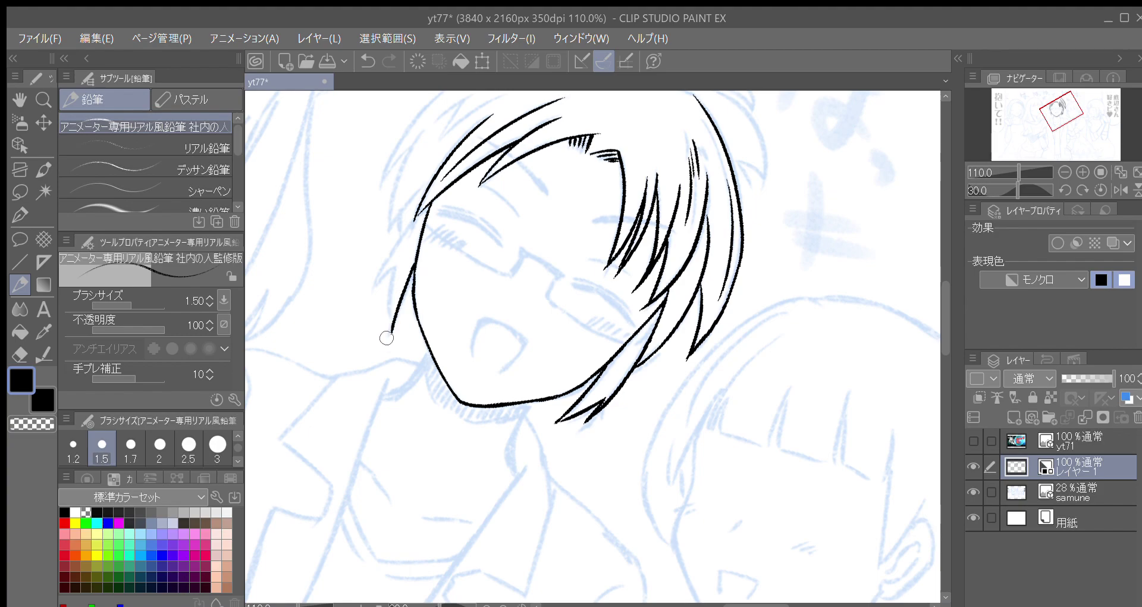
key("asciicircum")
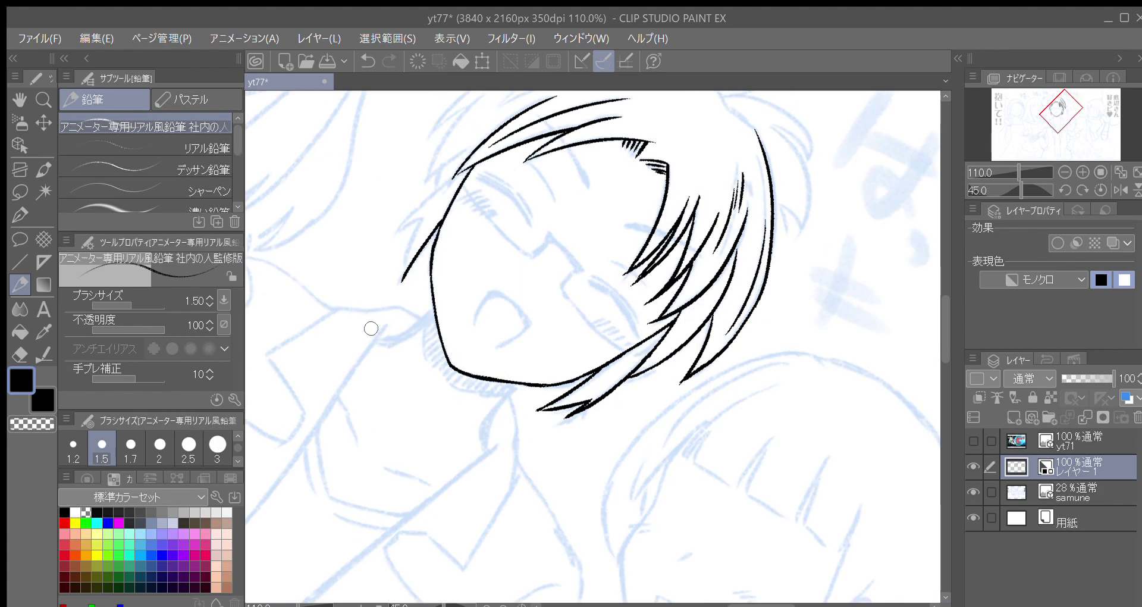
key("minus")
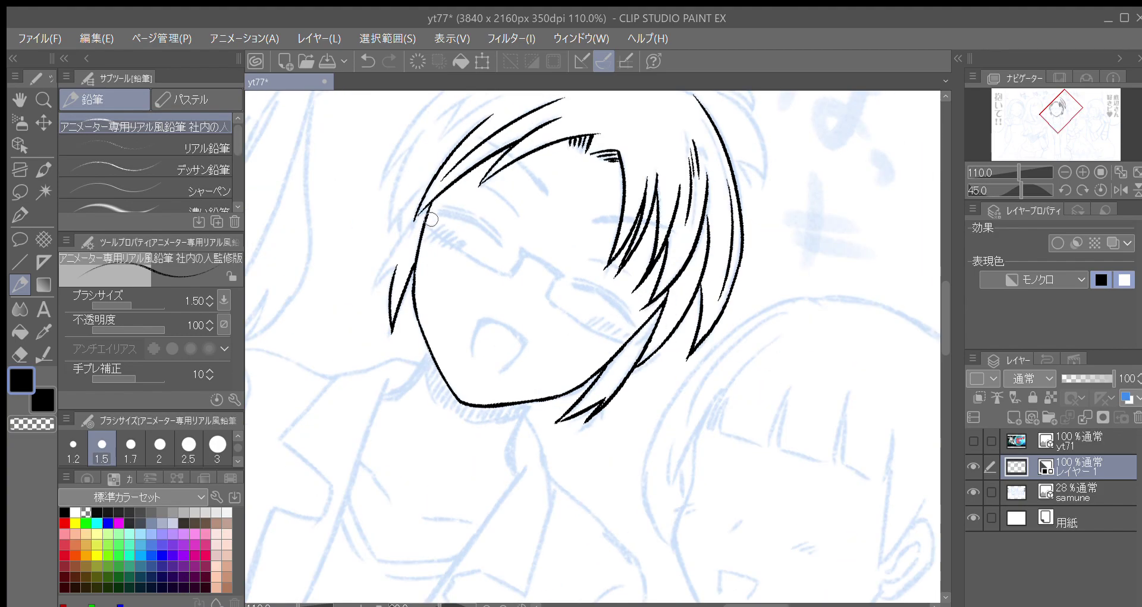
key("minus")
left_click_drag(385, 302, 372, 350)
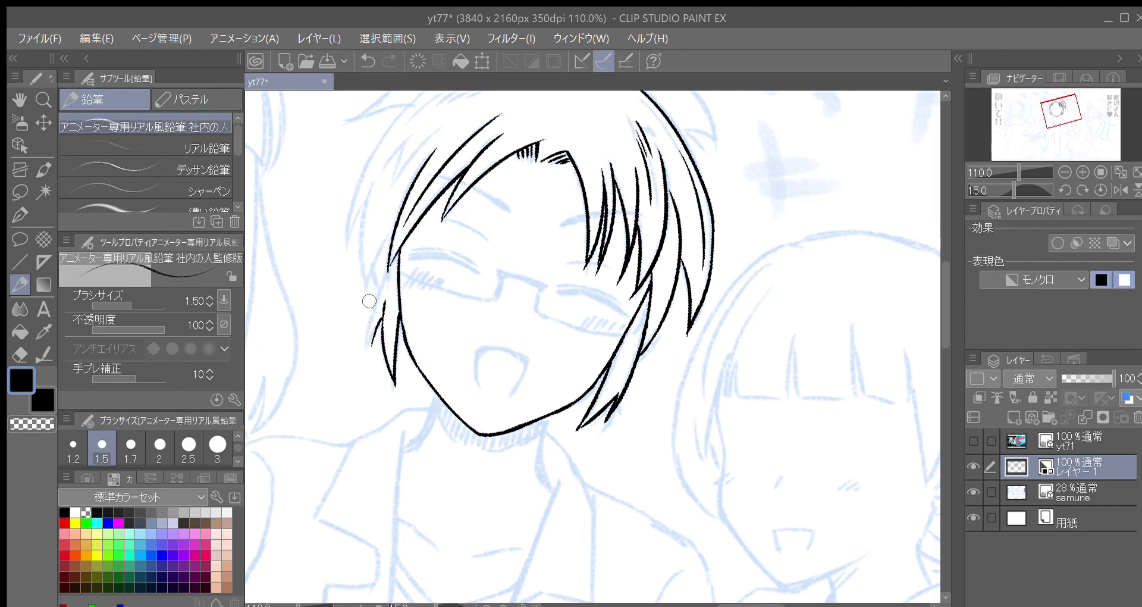
Ink the outer side lock and its pointed tips on the image-left side of the face.
left_click_drag(372, 345, 395, 260)
mouse_move(383, 282)
left_mouse_down()
mouse_move(396, 244)
mouse_move(359, 348)
left_mouse_up()
key("minus")
key("asciicircum")
mouse_move(363, 309)
left_mouse_down()
mouse_move(356, 349)
mouse_move(364, 233)
left_mouse_up()
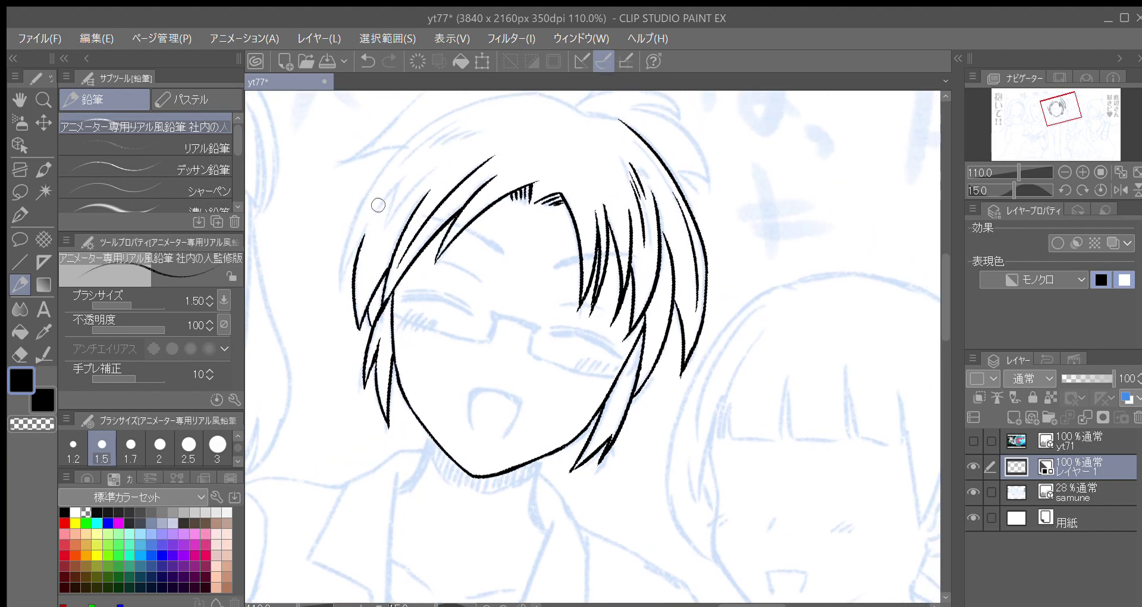
Ink the long outer contour of the image-left hair from the side lock up toward the crown.
key("ctrl+at")
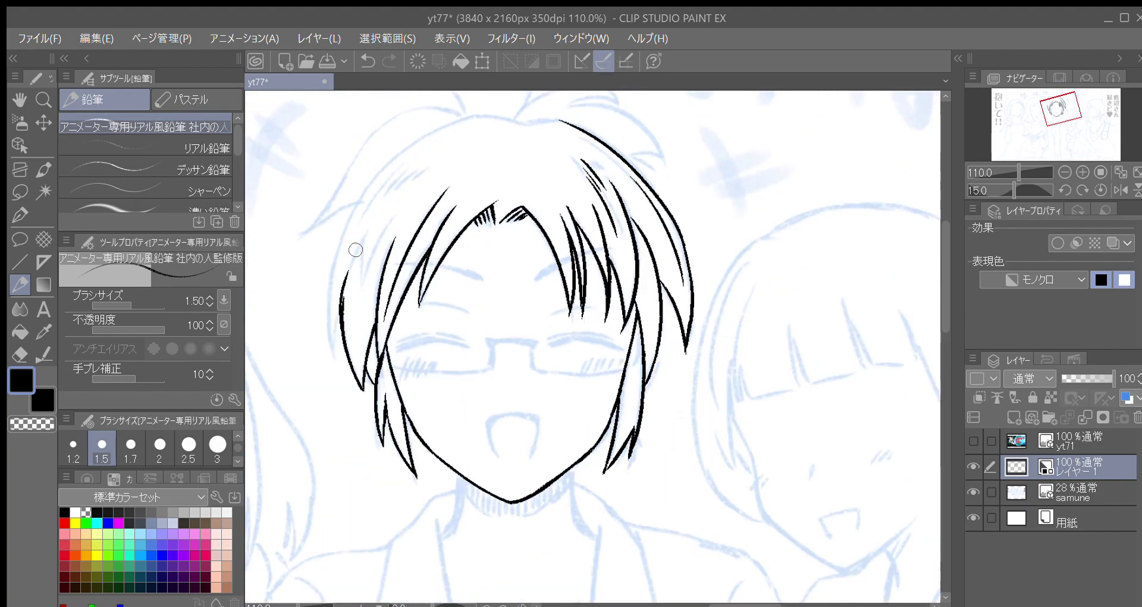
mouse_move(343, 296)
left_mouse_down()
mouse_move(352, 264)
mouse_move(338, 356)
mouse_move(334, 258)
mouse_move(388, 172)
left_mouse_up()
key("minus")
key("ctrl+z")
mouse_move(343, 417)
left_mouse_down()
mouse_move(324, 340)
mouse_move(373, 186)
left_mouse_up()
left_click_drag(340, 242, 405, 163)
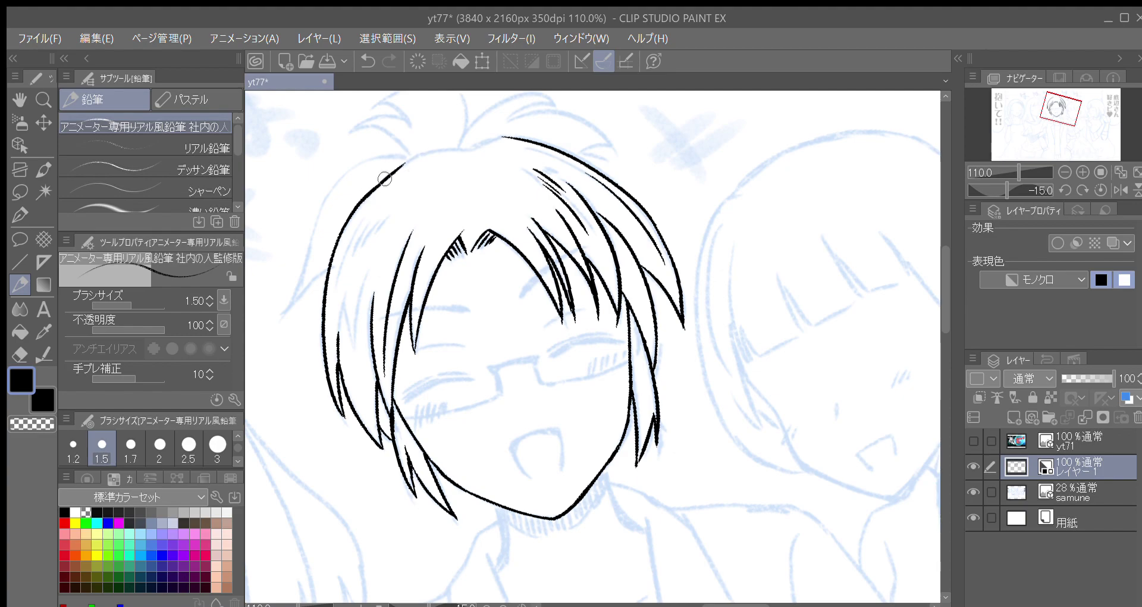
Close the top of the head by inking the hair contour from both sides to the parting at the crown.
key("minus")
key("minus")
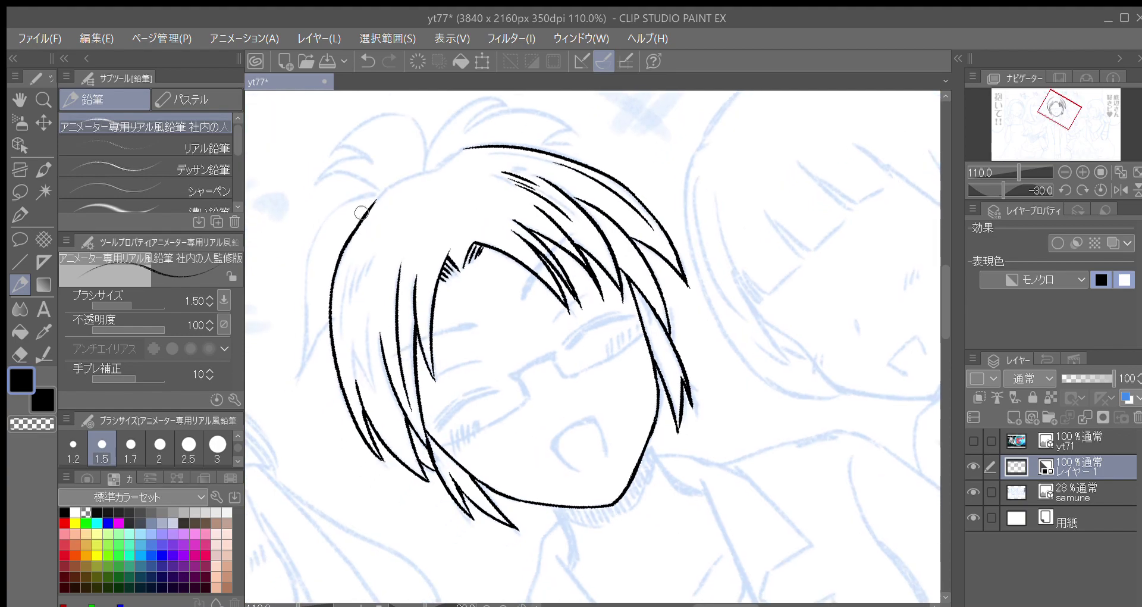
key("minus")
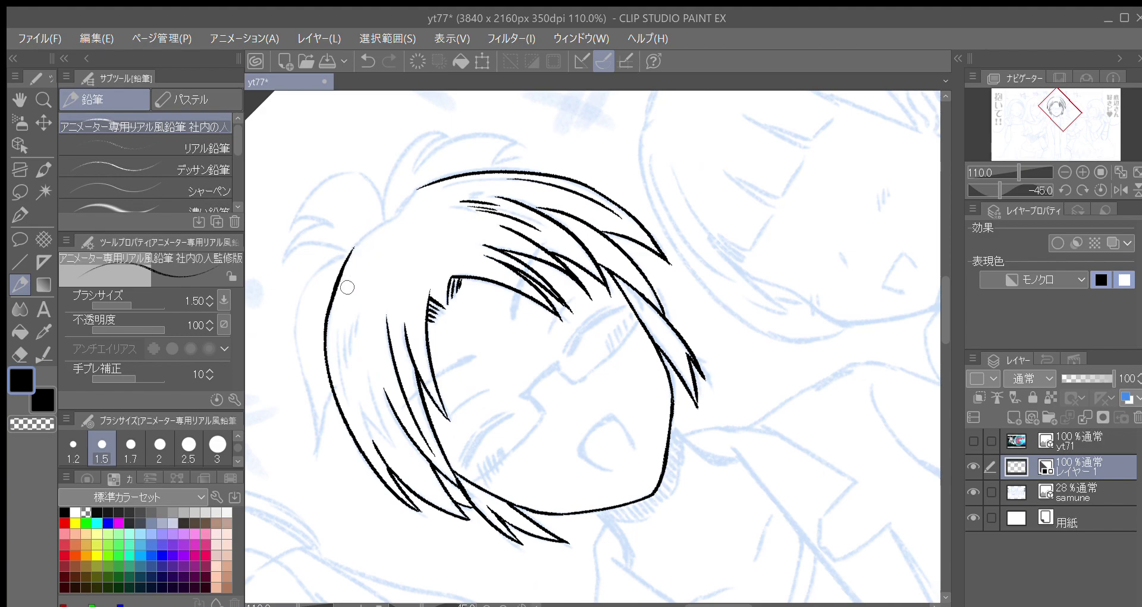
key("minus")
key("minus")
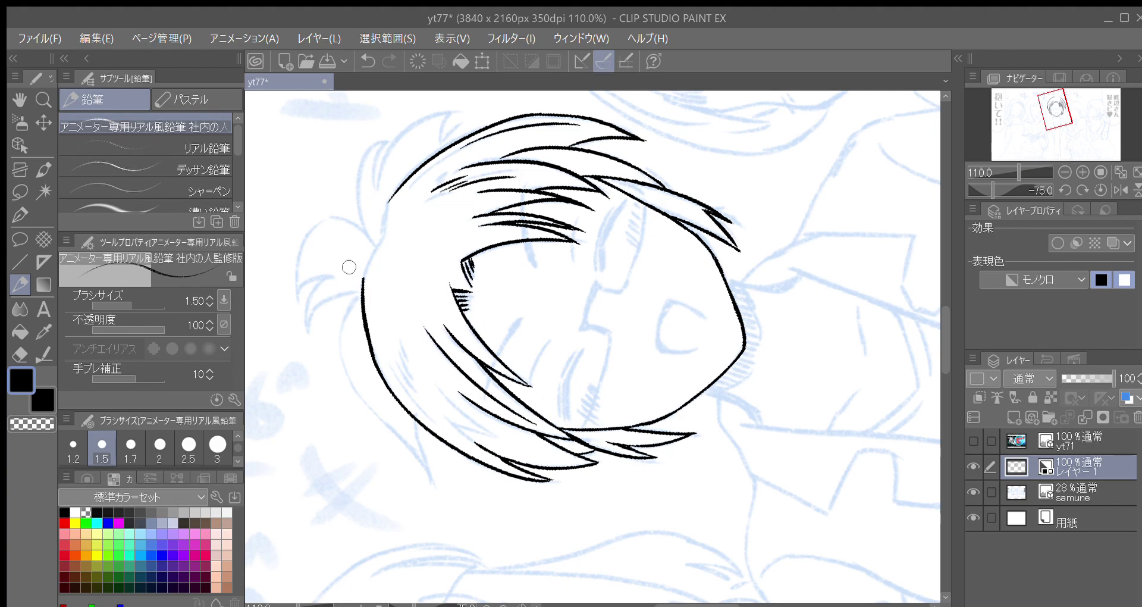
left_click_drag(363, 280, 393, 194)
key("asciicircum")
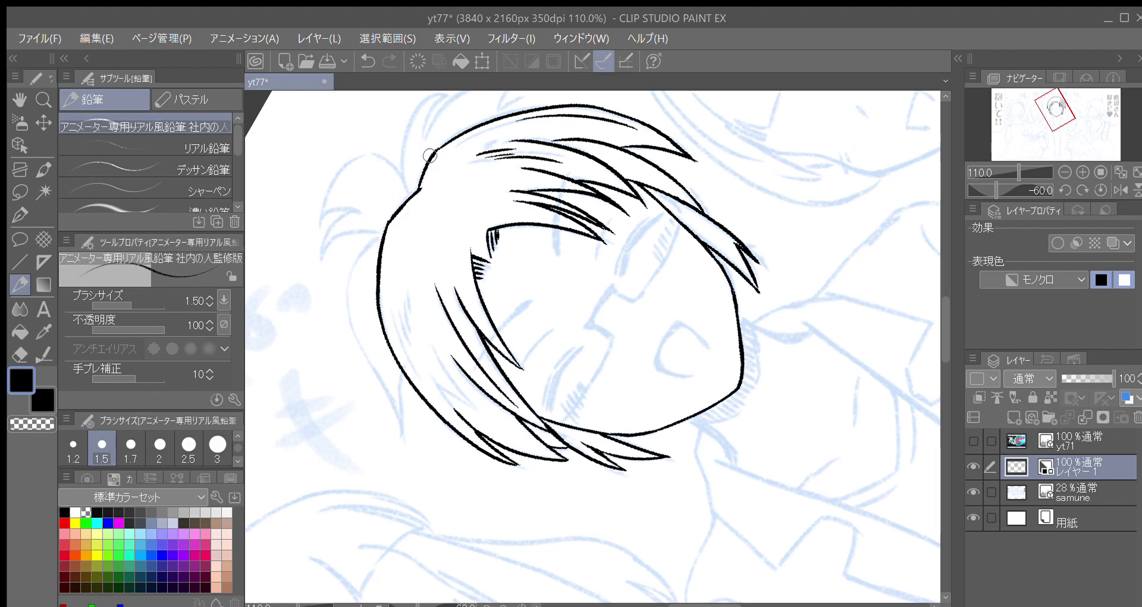
mouse_move(424, 177)
left_mouse_down()
mouse_move(451, 143)
mouse_move(411, 222)
mouse_move(455, 205)
left_mouse_up()
Ink the pointed tip of the loose lock that sticks out from the image-left side of the hair.
key("asciicircum")
key("asciicircum")
key("asciicircum")
key("asciicircum")
key("minus")
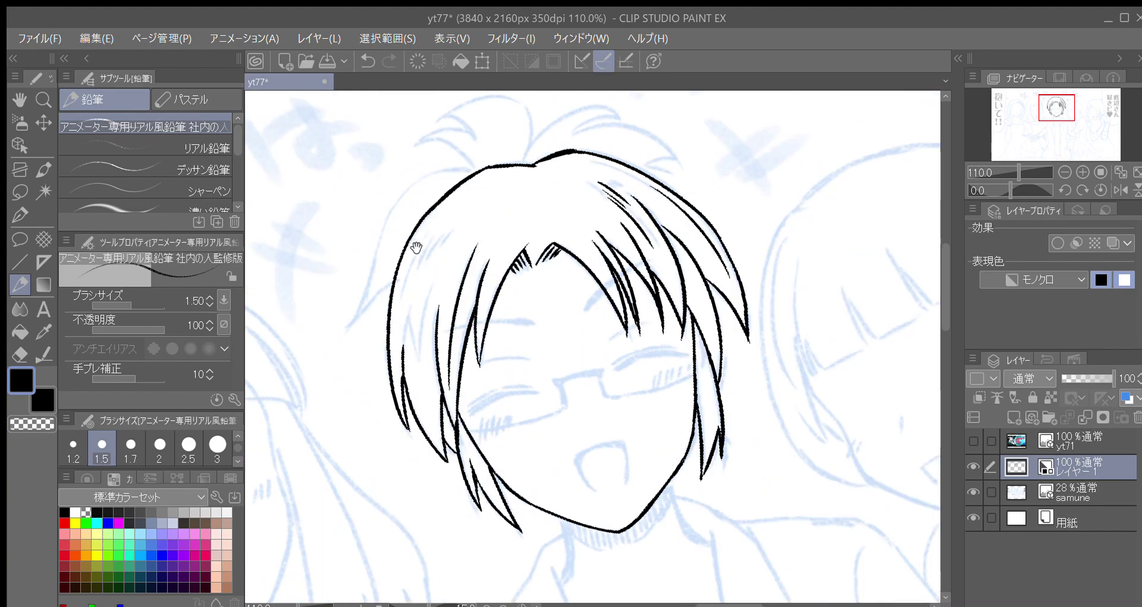
left_click_drag(411, 239, 368, 289)
scroll(370, 281, "up", 1)
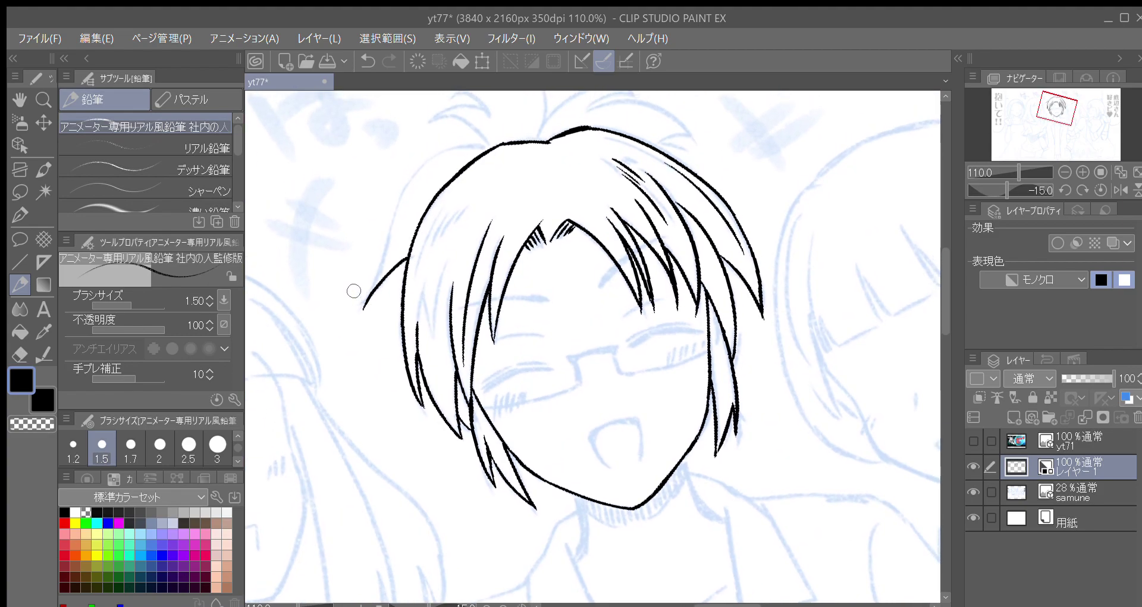
left_click_drag(376, 259, 354, 312)
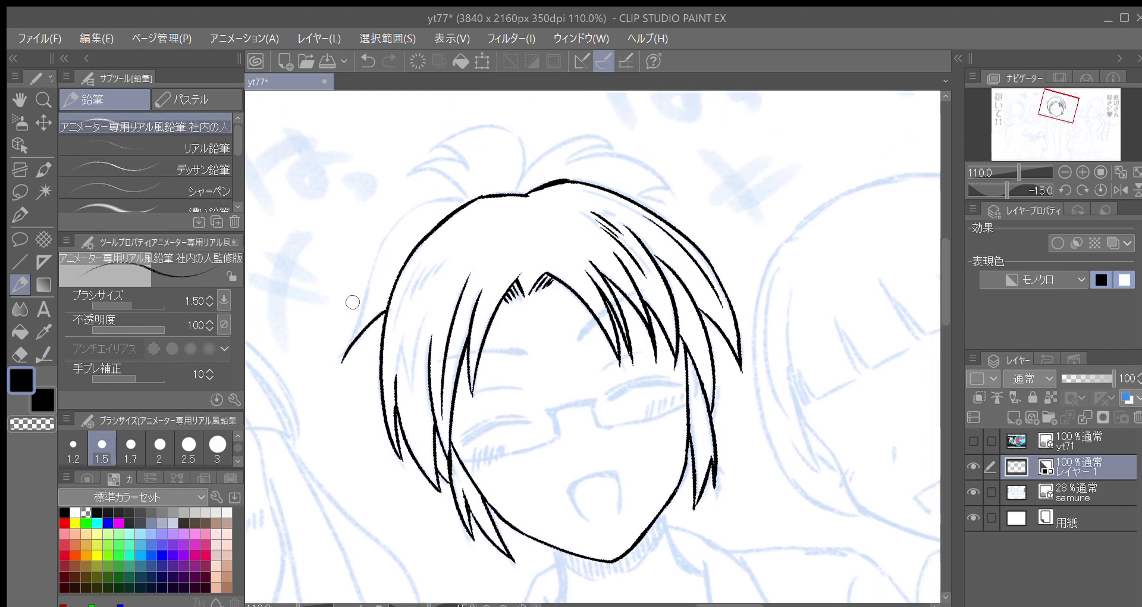
scroll(389, 279, "down", 1)
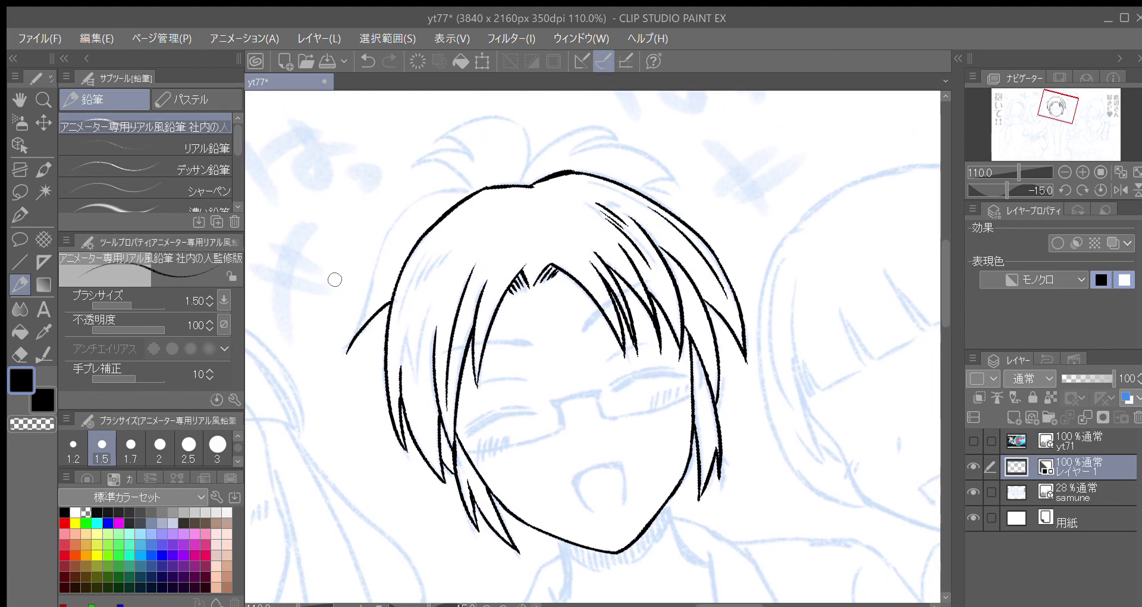
mouse_move(350, 347)
left_mouse_down()
mouse_move(384, 289)
mouse_move(385, 272)
mouse_move(358, 329)
mouse_move(386, 244)
left_mouse_up()
Ink the outer curve of the loose image-left lock from its tip up to the crown.
mouse_move(373, 289)
left_mouse_down()
mouse_move(403, 218)
mouse_move(385, 251)
mouse_move(415, 204)
mouse_move(400, 222)
mouse_move(464, 199)
left_mouse_up()
key("asciicircum")
key("asciicircum")
left_click_drag(505, 236, 431, 335)
mouse_move(443, 200)
left_mouse_down()
mouse_move(416, 224)
mouse_move(393, 277)
left_mouse_up()
Ink the first curved strand of the tuft rising from the crown on the image-left side.
key("asciicircum")
key("asciicircum")
left_click_drag(459, 219, 464, 238)
key("minus")
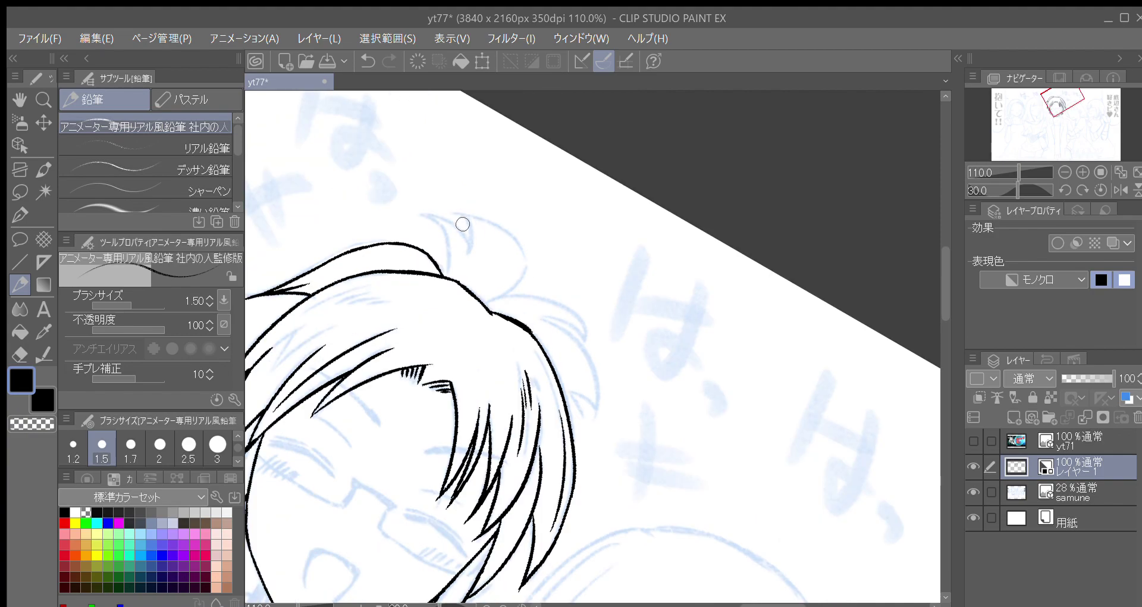
mouse_move(443, 275)
left_mouse_down()
mouse_move(442, 228)
mouse_move(420, 221)
left_mouse_up()
key("minus")
key("minus")
key("minus")
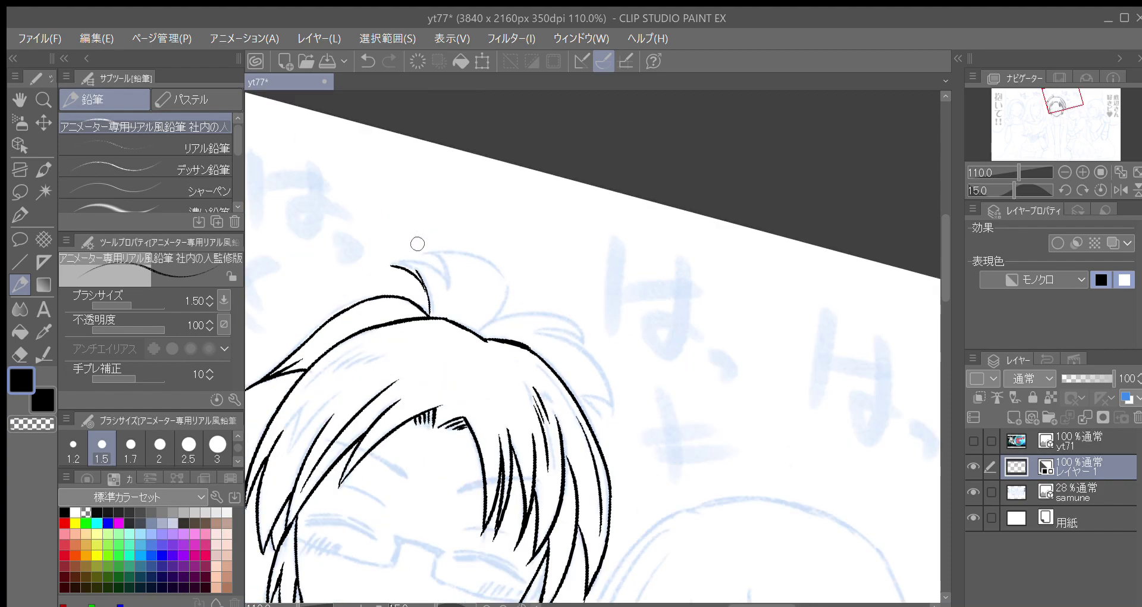
Extend the curved strand of the crown tuft outward toward its tip.
key("minus")
key("minus")
key("minus")
key("minus")
key("minus")
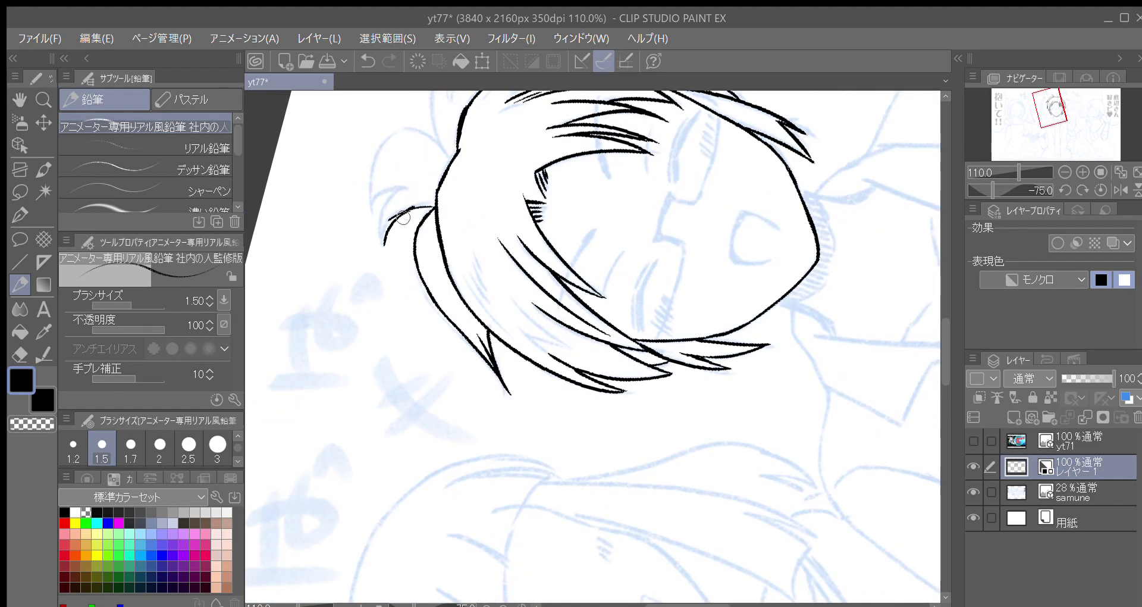
key("minus")
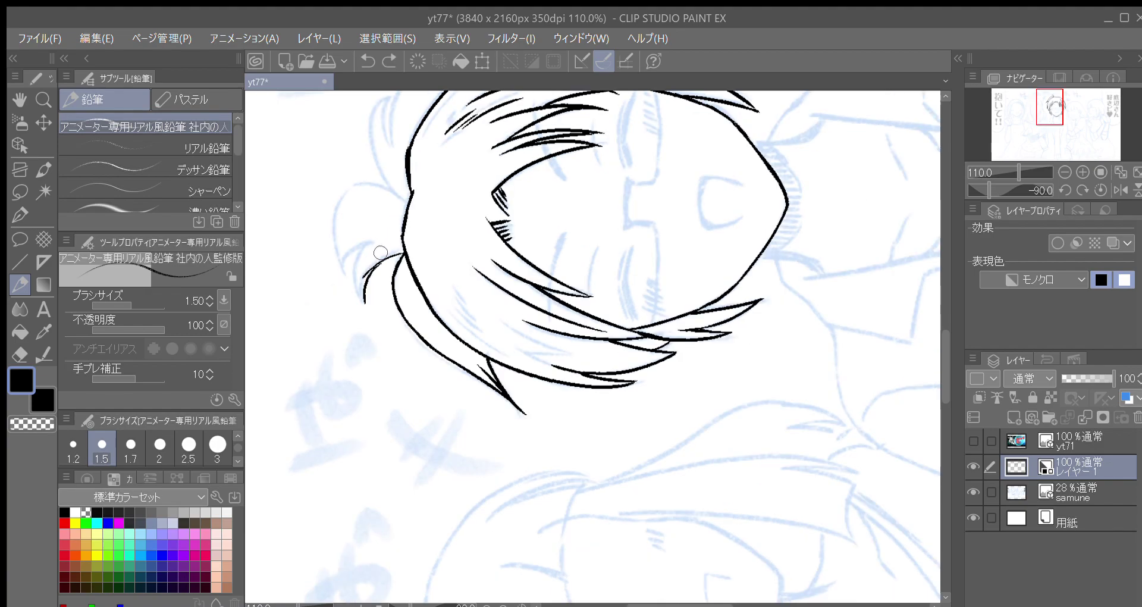
key("minus")
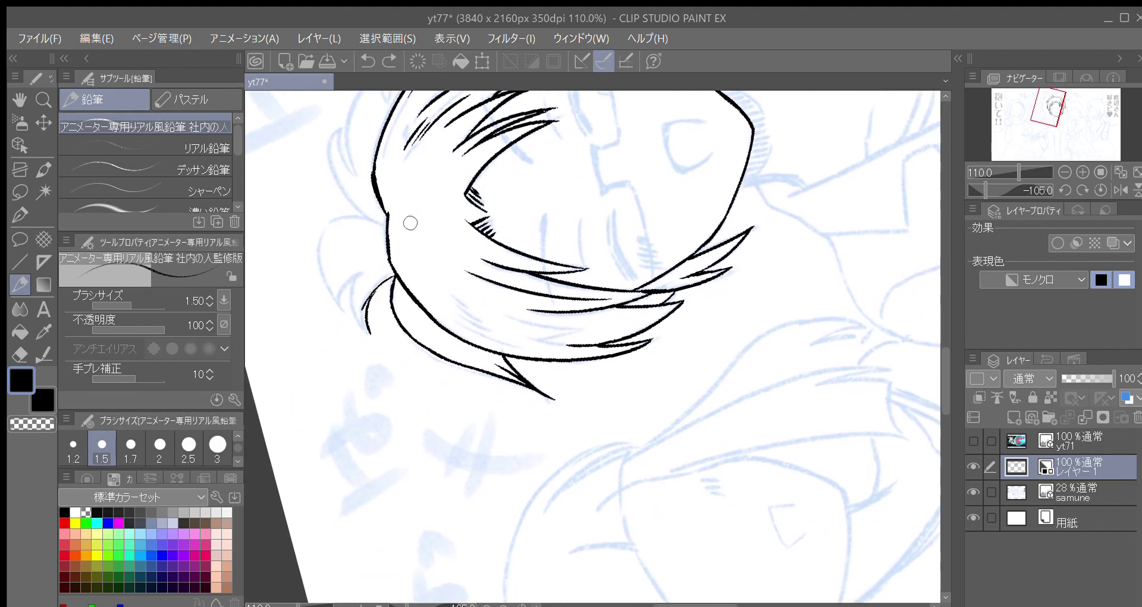
left_click_drag(371, 296, 377, 289)
Ink the upper edge of the crown tuft from its pointed tip, curving back down toward the head.
key("asciicircum")
key("asciicircum")
key("asciicircum")
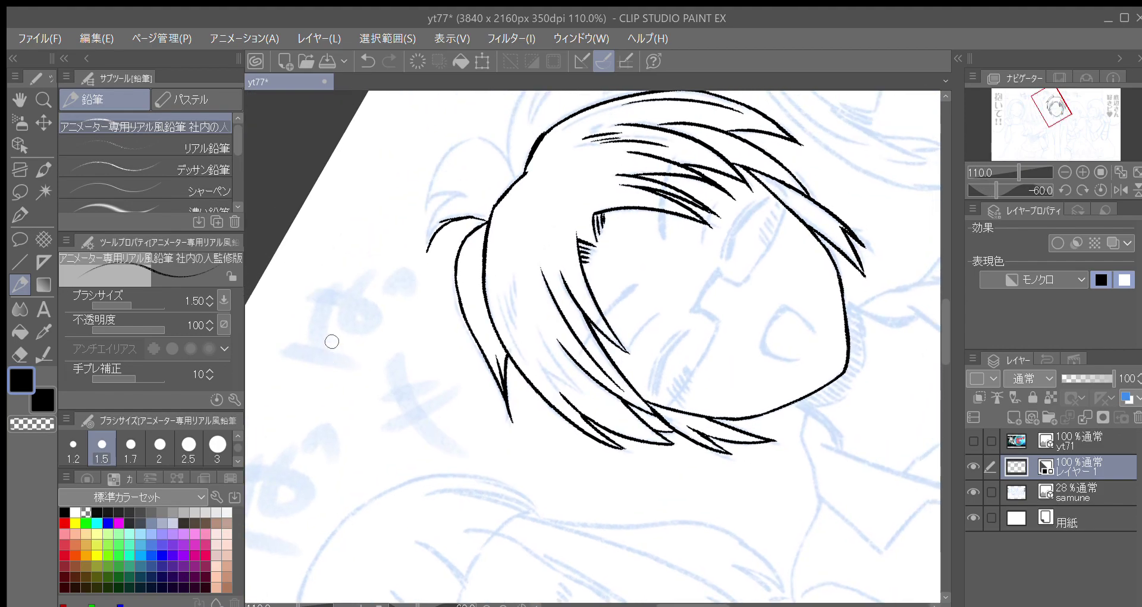
mouse_move(438, 202)
left_mouse_down()
mouse_move(404, 243)
mouse_move(389, 295)
mouse_move(397, 258)
mouse_move(438, 236)
left_mouse_up()
key("asciicircum")
key("asciicircum")
key("asciicircum")
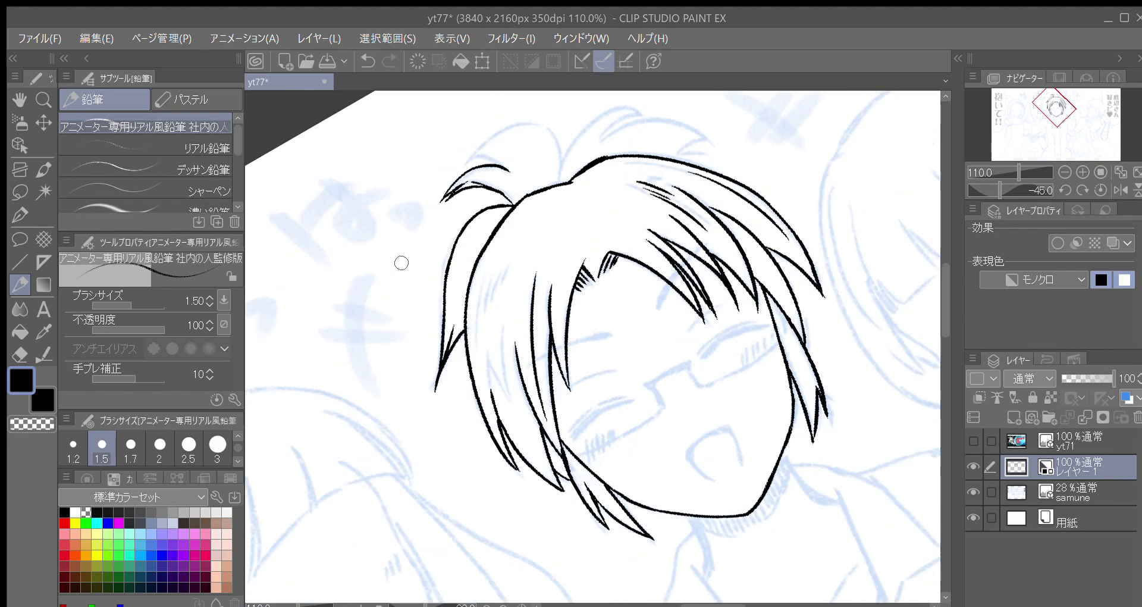
key("asciicircum")
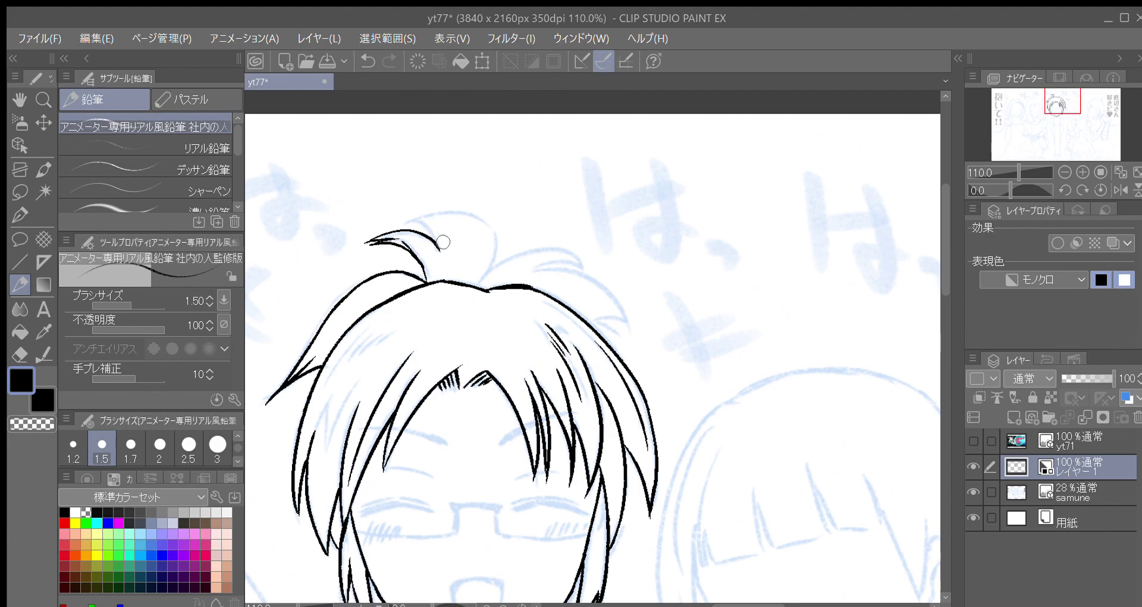
left_click_drag(441, 256, 442, 264)
scroll(428, 236, "up", 1)
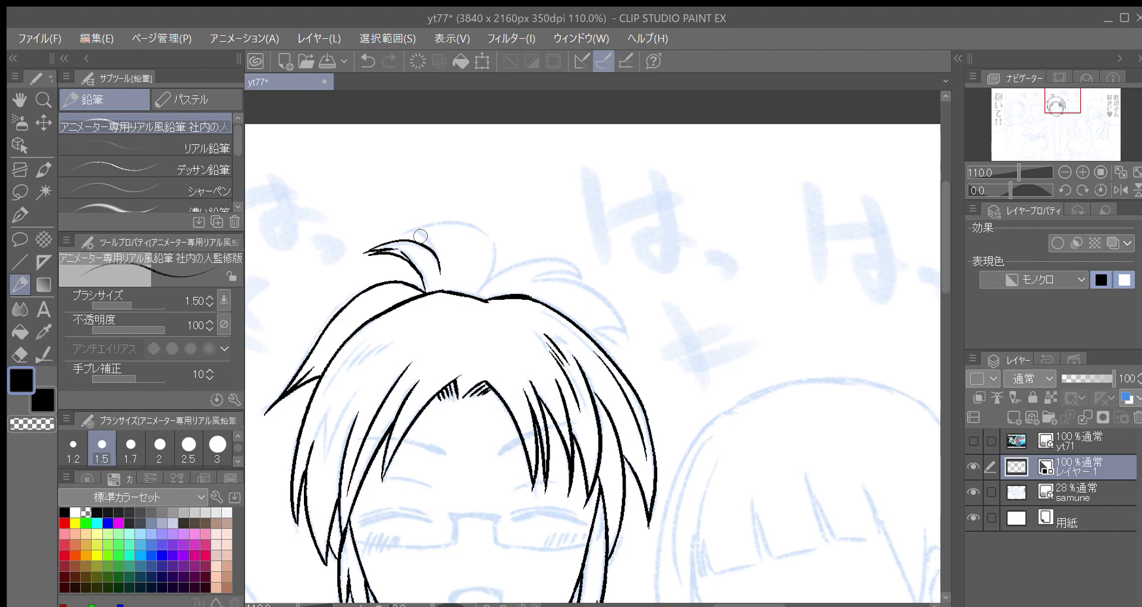
Add a short curved strand above the first lock of the crown tuft.
key("^")
key("^")
left_click_drag(434, 225, 386, 302)
key("^")
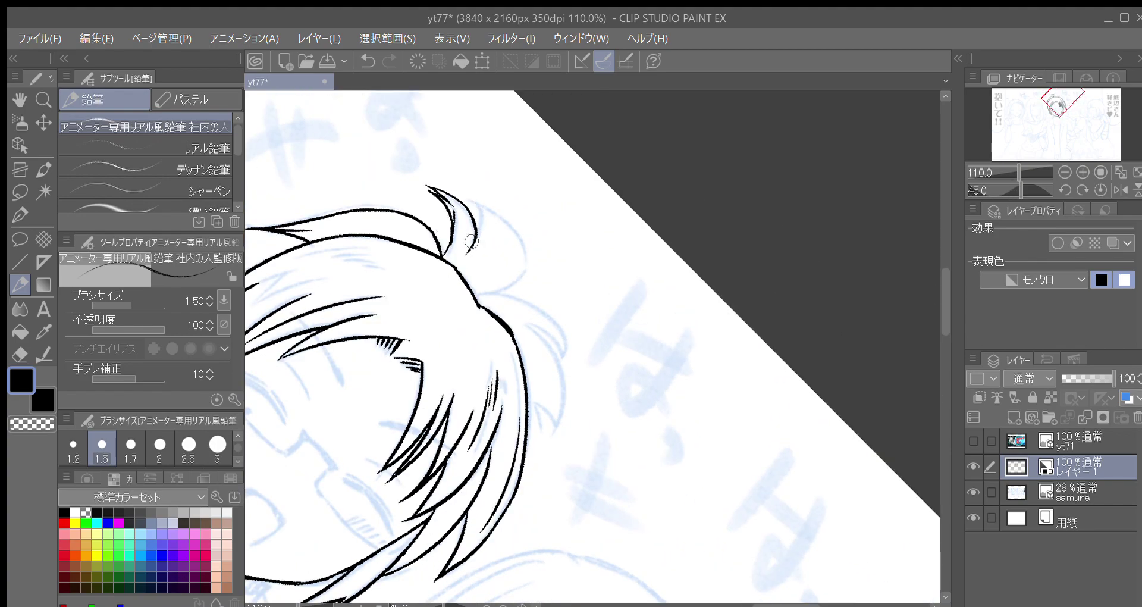
mouse_move(469, 248)
left_mouse_down()
mouse_move(482, 226)
mouse_move(466, 200)
left_mouse_up()
Ink the outer arc of the crown tuft on the image-left side, starting from its pointed tip.
key("minus")
key("minus")
key("minus")
key("minus")
key("minus")
key("minus")
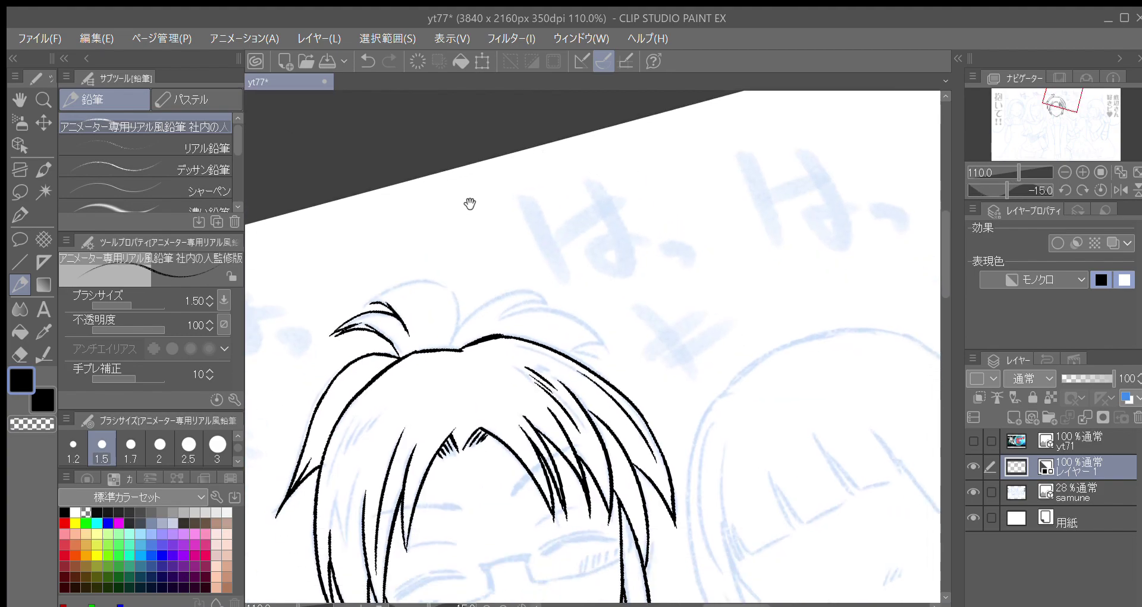
left_click_drag(536, 302, 494, 159)
left_click_drag(326, 287, 374, 229)
Close the image-left crown tuft by carrying its outline over the rounded top and down to the head.
key("asciicircum")
key("asciicircum")
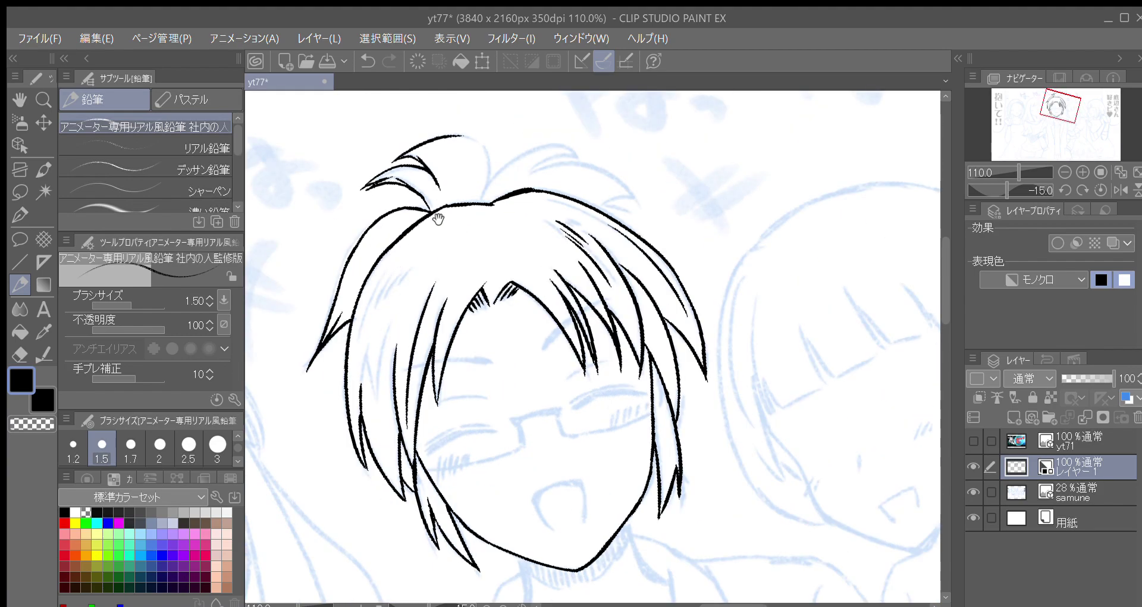
key("asciicircum")
mouse_move(428, 174)
left_mouse_down()
mouse_move(455, 208)
mouse_move(455, 196)
mouse_move(438, 243)
left_mouse_up()
key("minus")
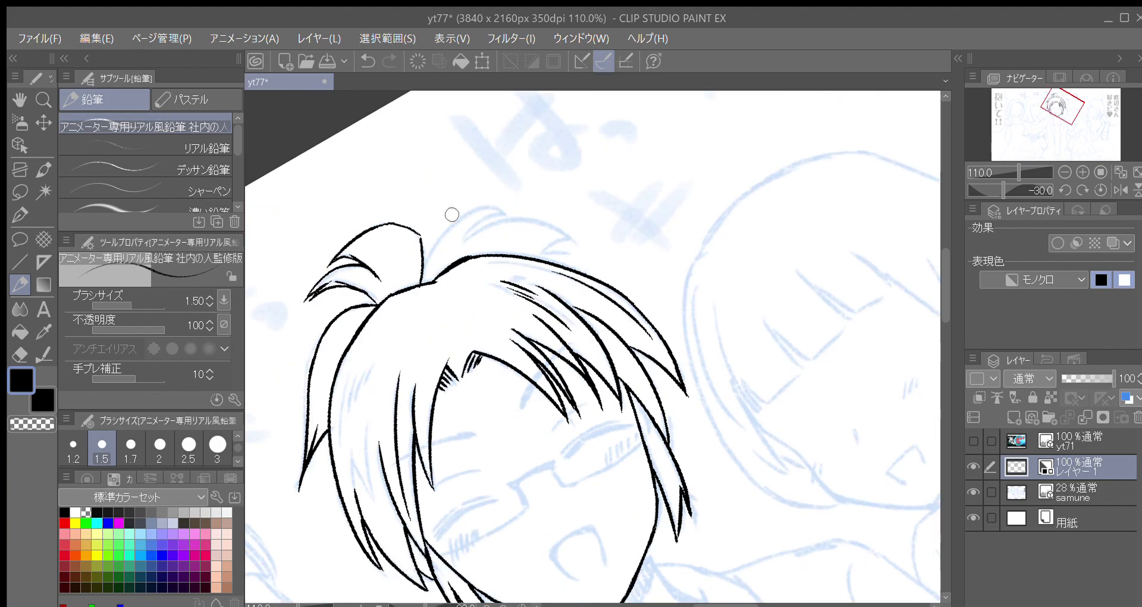
Ink the first curved strands of the second crown tuft, rising from the head on the image-right side.
key("minus")
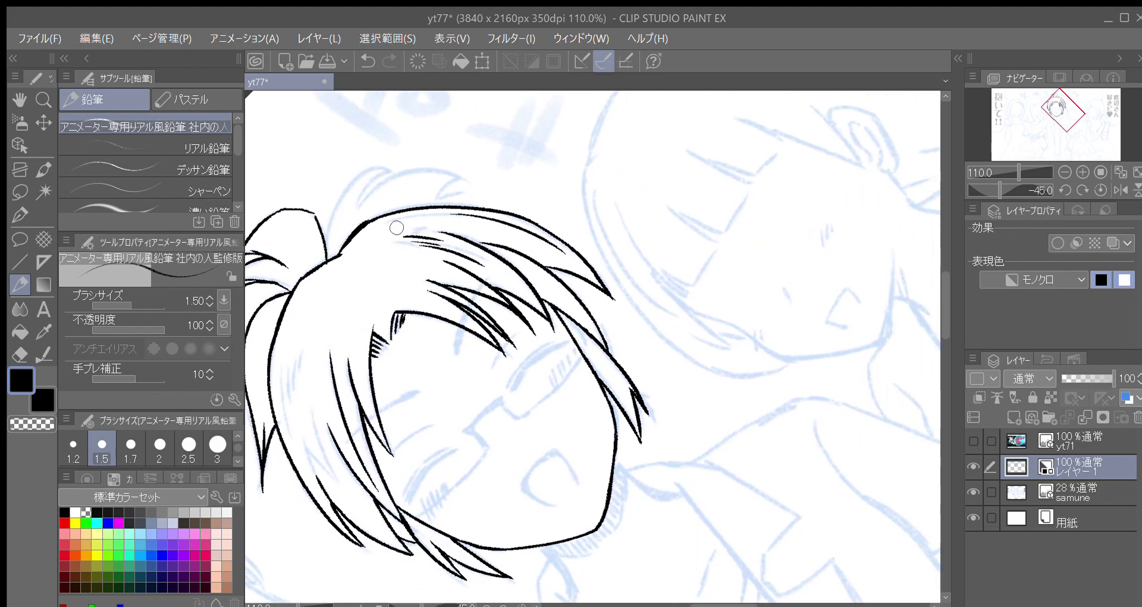
key("minus")
key("minus")
key("minus")
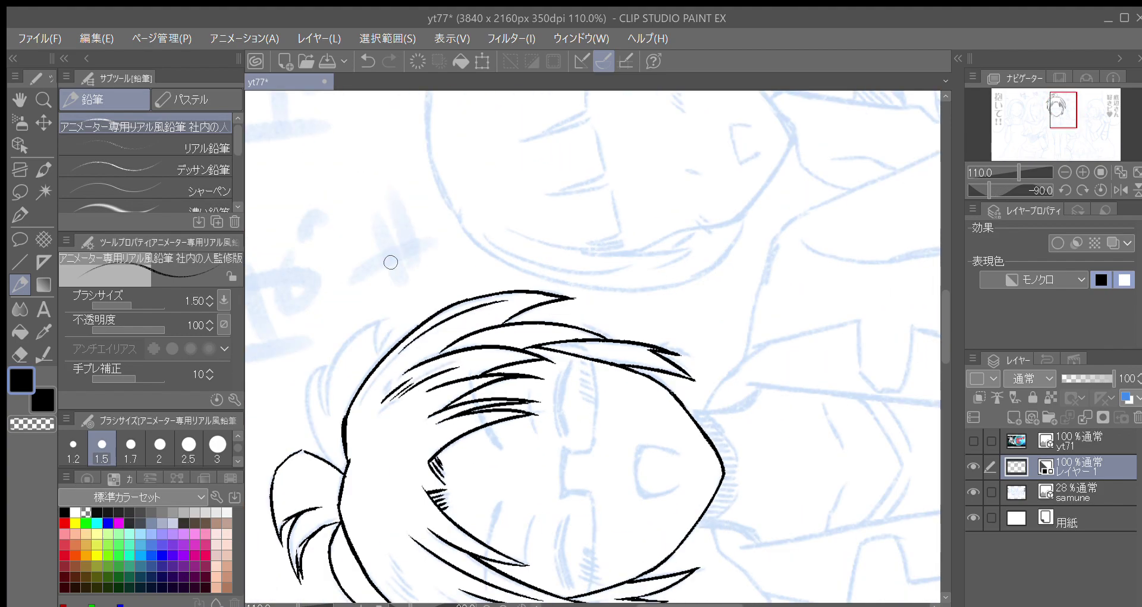
left_click_drag(390, 263, 424, 201)
key("asciicircum")
mouse_move(375, 343)
left_mouse_down()
mouse_move(353, 275)
mouse_move(395, 225)
left_mouse_up()
left_click_drag(372, 309, 381, 237)
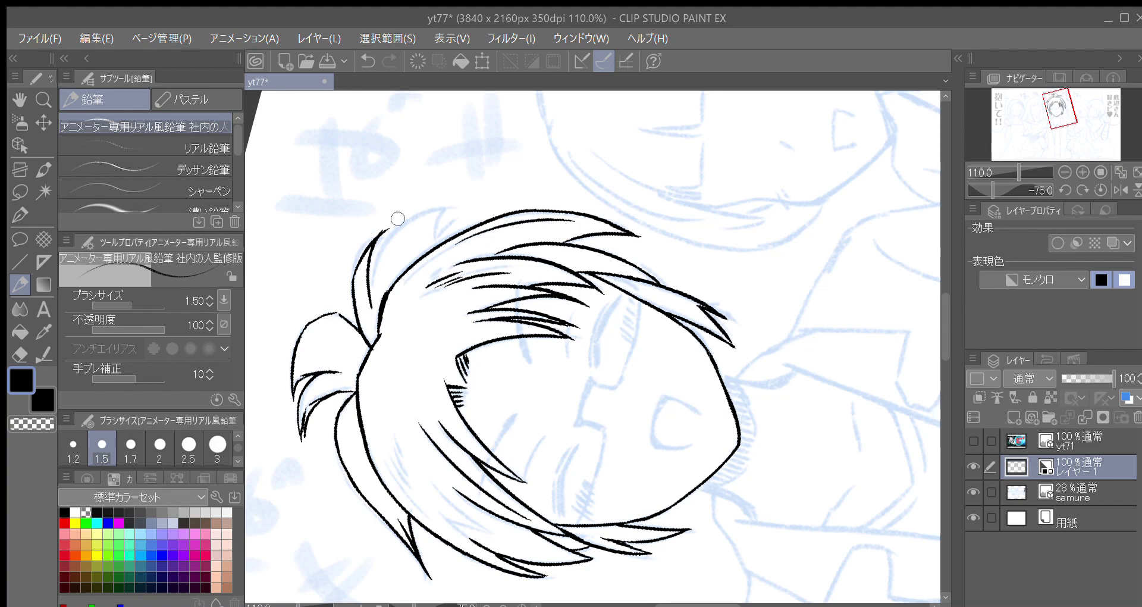
key("ctrl+z")
left_click_drag(370, 310, 382, 236)
left_click_drag(370, 297, 401, 219)
Extend the upper edge of the image-right crown tuft to its pointed tip and line in its root.
key("minus")
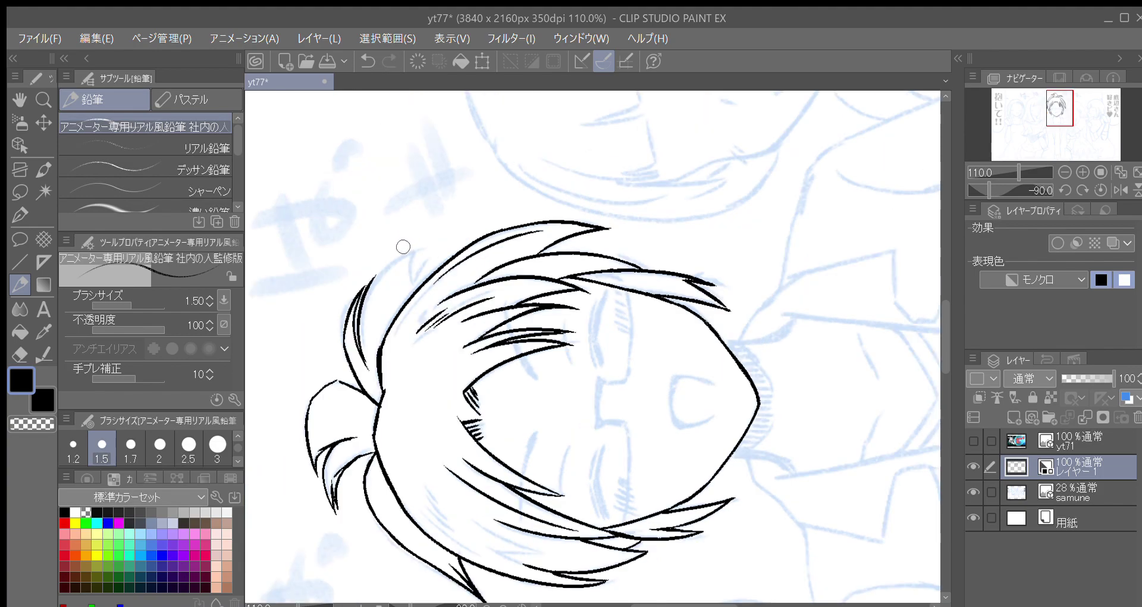
key("minus")
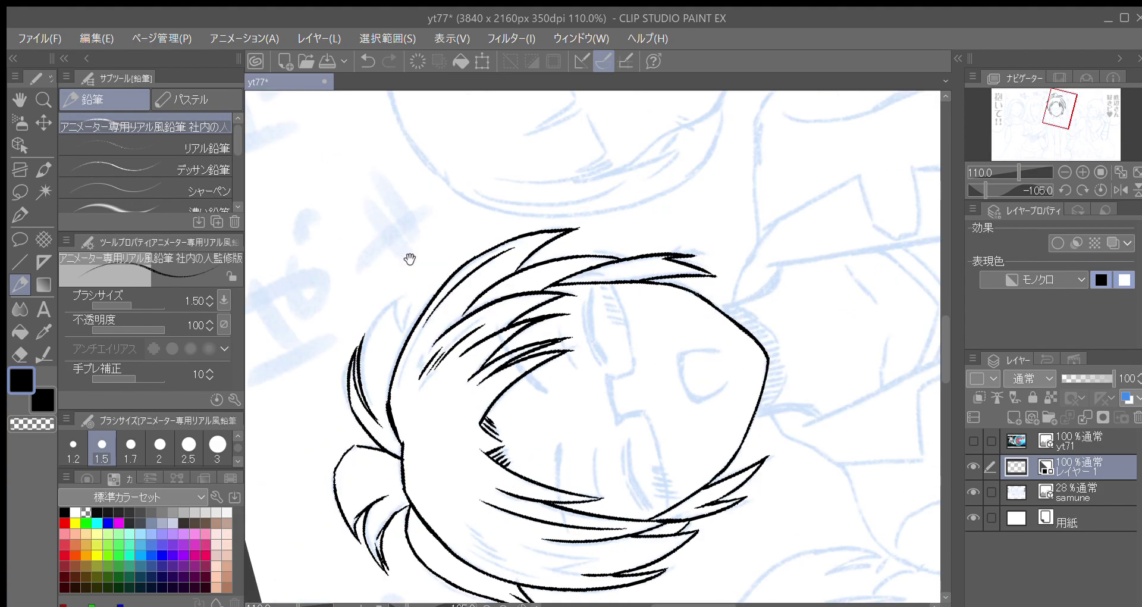
mouse_move(362, 340)
left_mouse_down()
mouse_move(402, 289)
mouse_move(394, 338)
left_mouse_up()
key("asciicircum")
key("asciicircum")
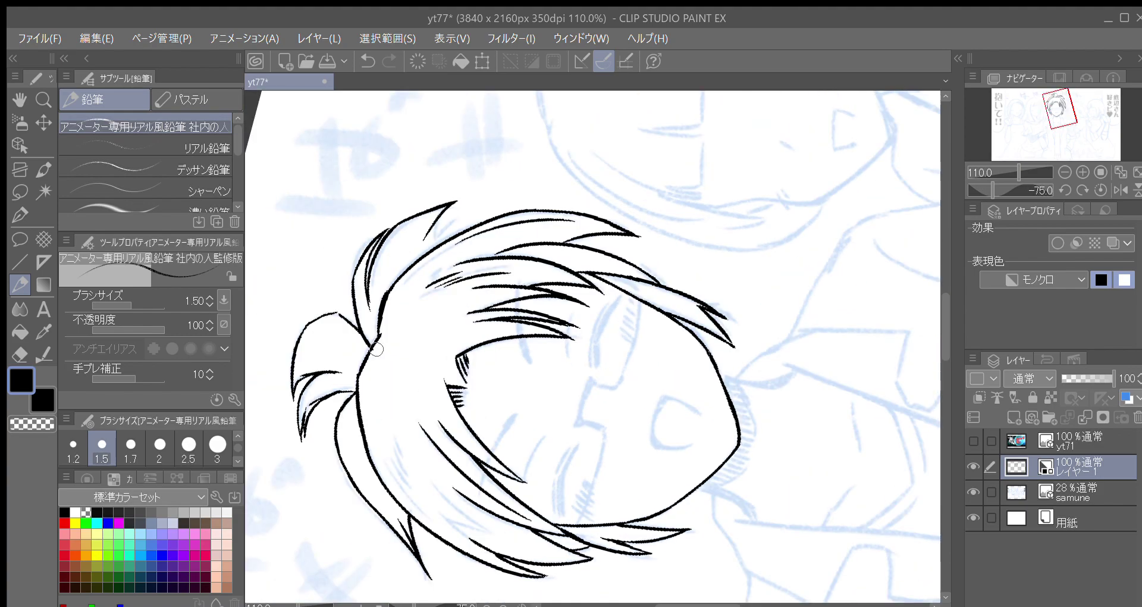
Ink the short pointed locks beneath the tip of the image-right crown tuft.
key("asciicircum")
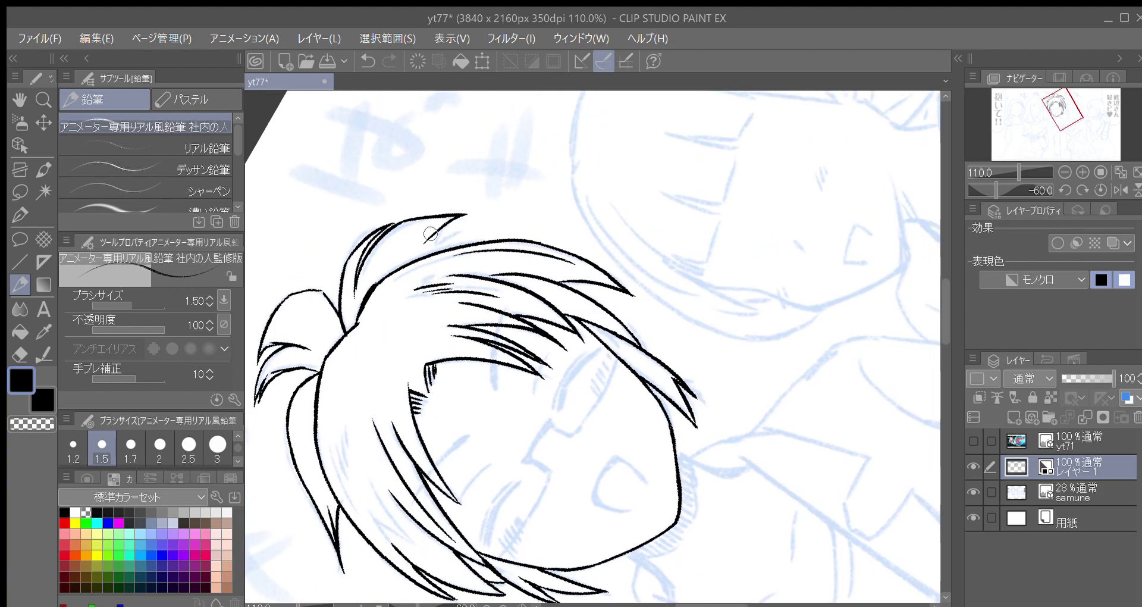
key("minus")
key("asciicircum")
key("asciicircum")
key("asciicircum")
key("asciicircum")
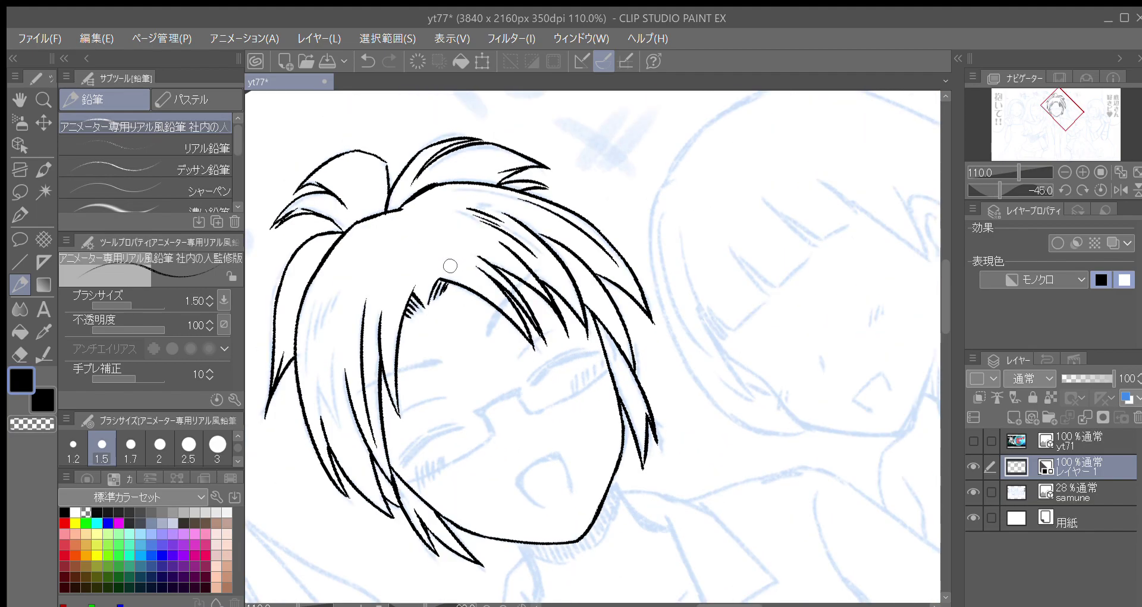
Ink both sides of the glasses character's neck from the jaw down toward the collar.
key("asciicircum")
key("asciicircum")
key("asciicircum")
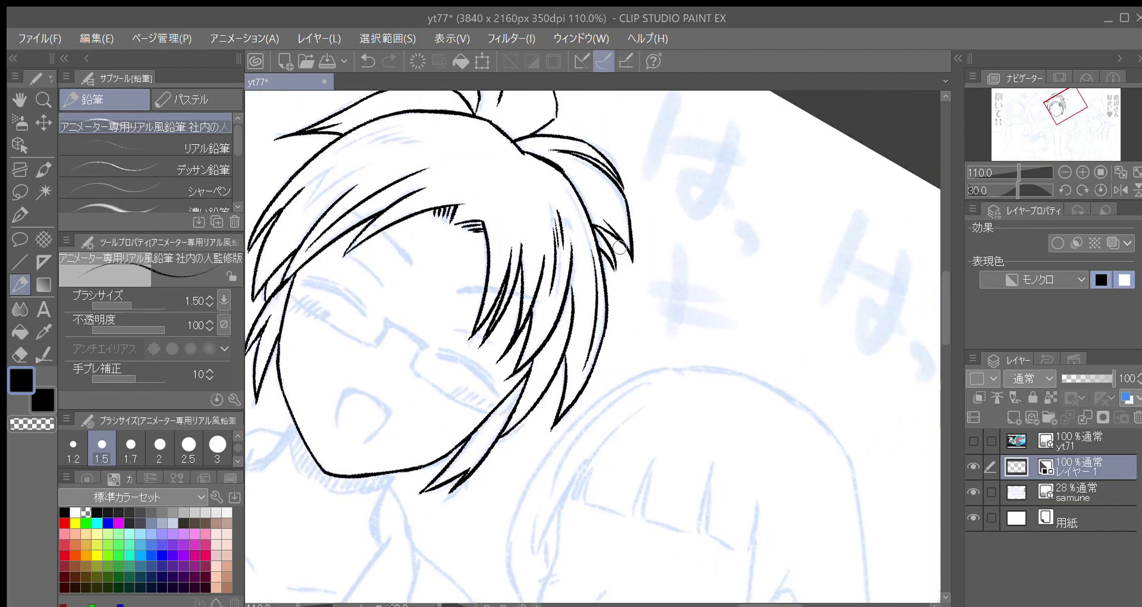
key("minus")
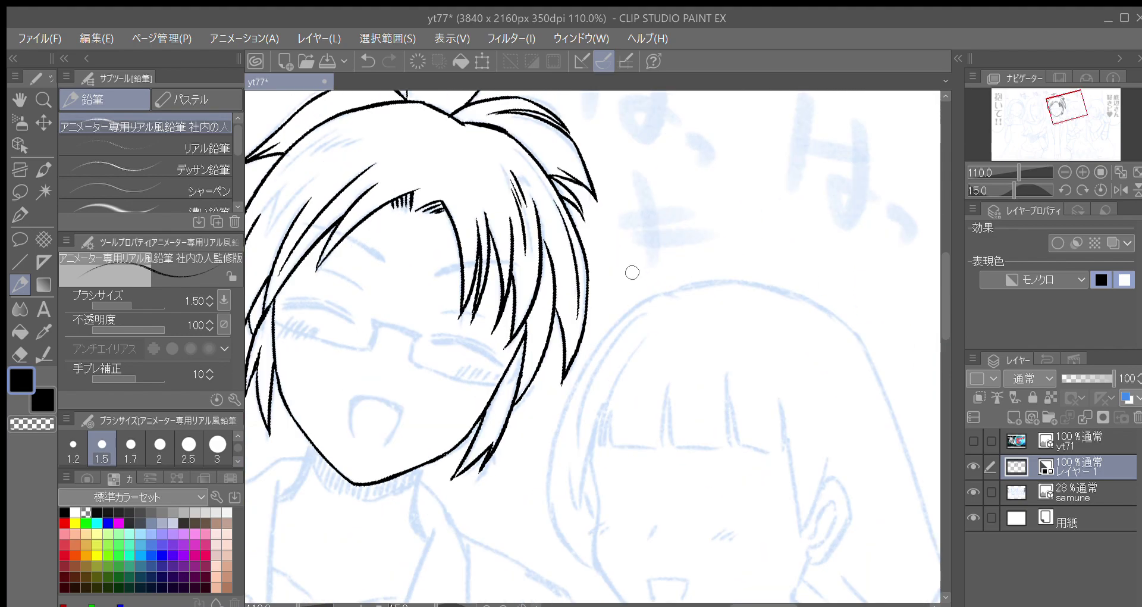
left_click_drag(624, 293, 673, 245)
key("minus")
left_click_drag(627, 309, 664, 255)
left_click_drag(561, 381, 587, 270)
left_click_drag(570, 319, 589, 270)
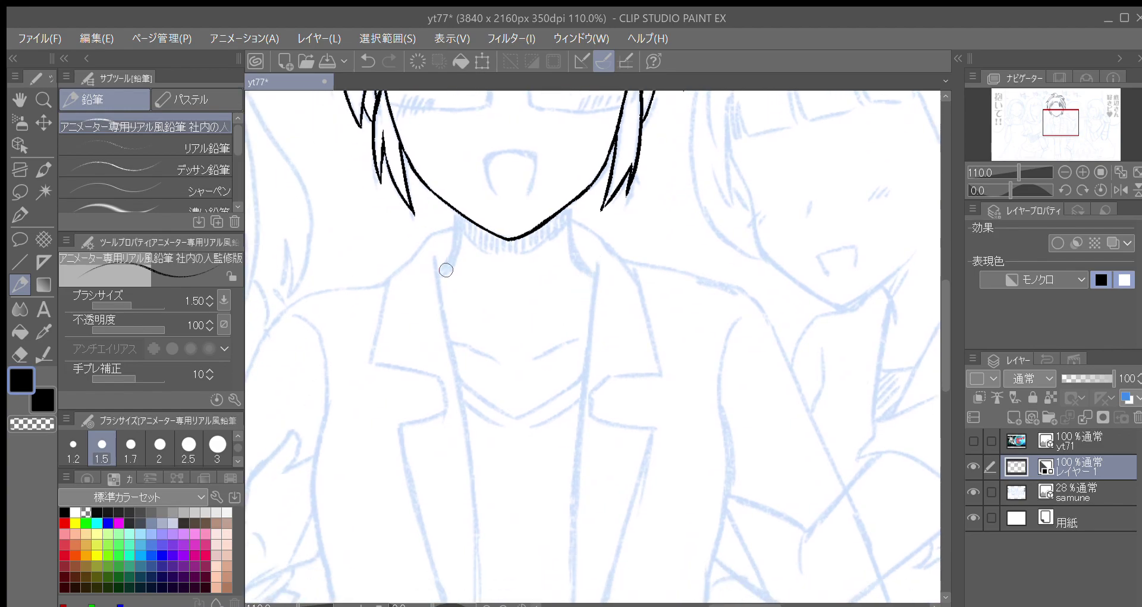
mouse_move(459, 213)
left_mouse_down()
mouse_move(440, 275)
mouse_move(457, 212)
left_mouse_up()
left_click_drag(569, 205, 577, 264)
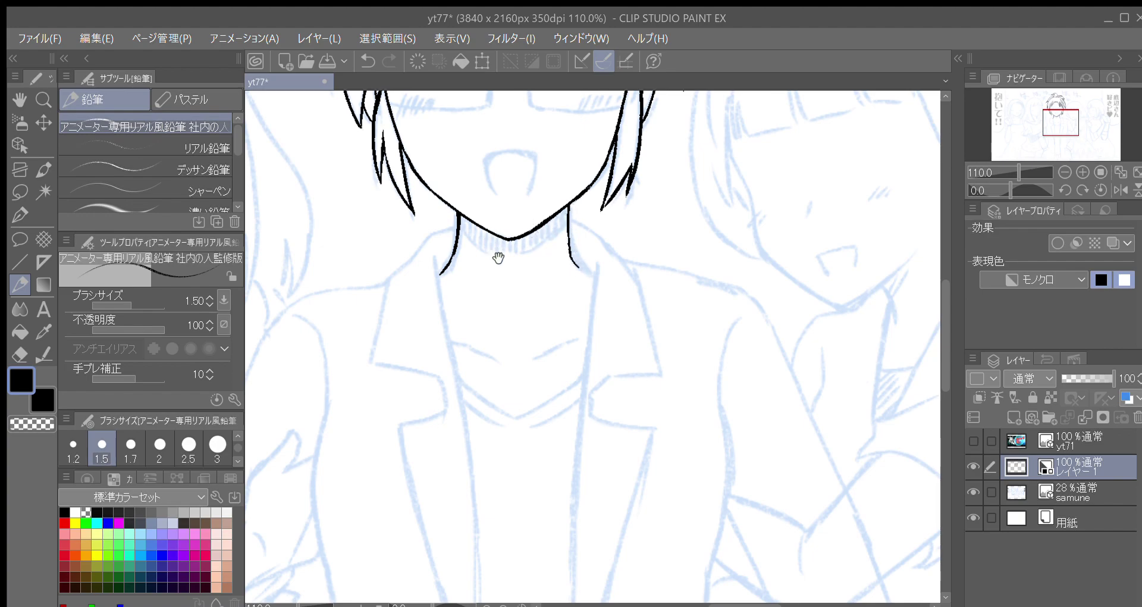
Ink the jacket's inner front edge on the image-left side, from the neck down the chest.
left_click_drag(490, 282, 480, 284)
left_click_drag(427, 255, 446, 377)
key("ctrl+z")
left_click_drag(426, 255, 451, 408)
Ink the top of the image-left collar from the side of the neck down toward the shoulder.
key("minus")
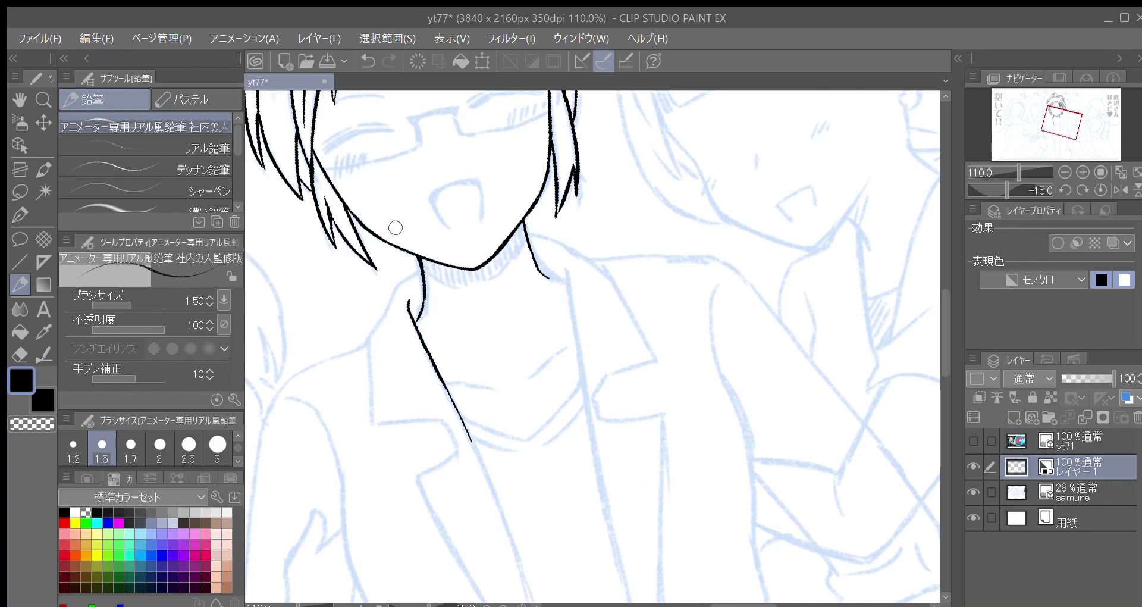
mouse_move(420, 269)
left_mouse_down()
mouse_move(372, 311)
mouse_move(409, 261)
left_mouse_up()
key("minus")
key("minus")
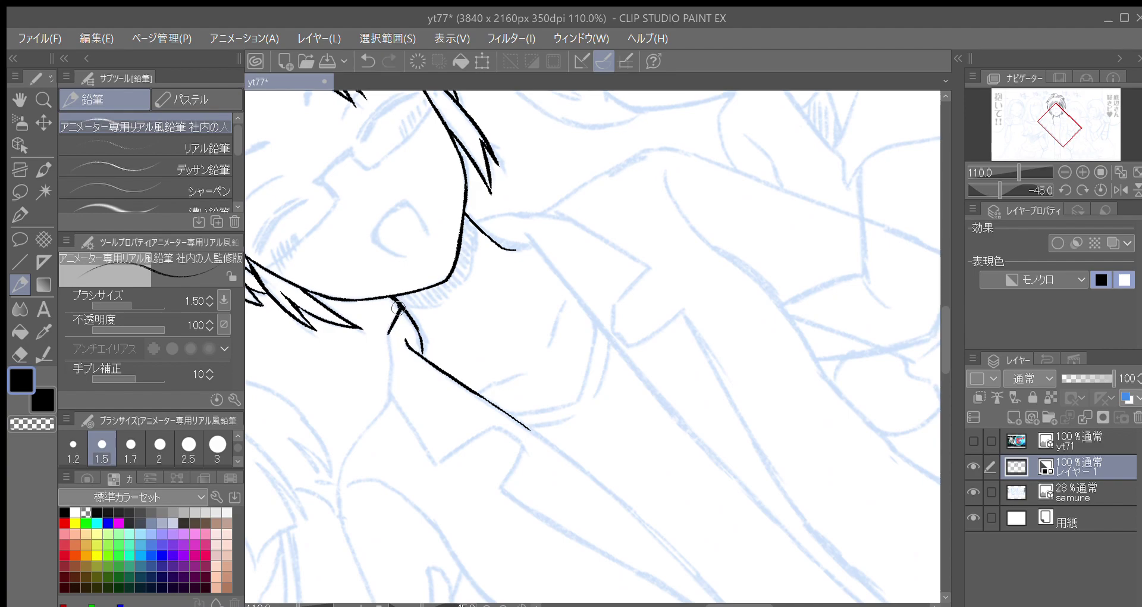
key("asciicircum")
key("asciicircum")
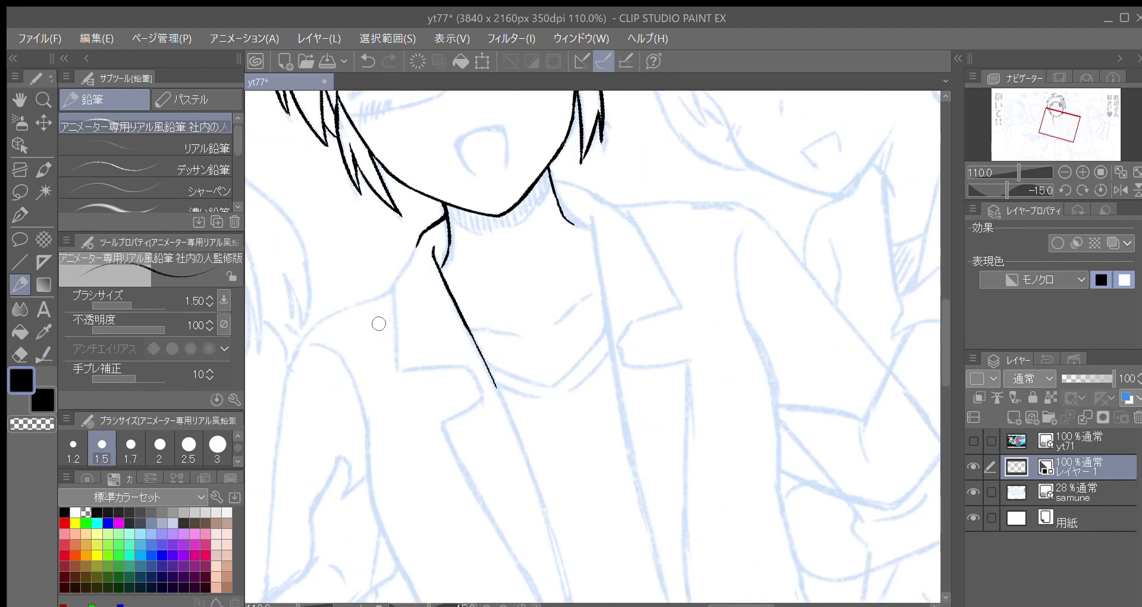
left_click_drag(418, 245, 393, 293)
key("asciicircum")
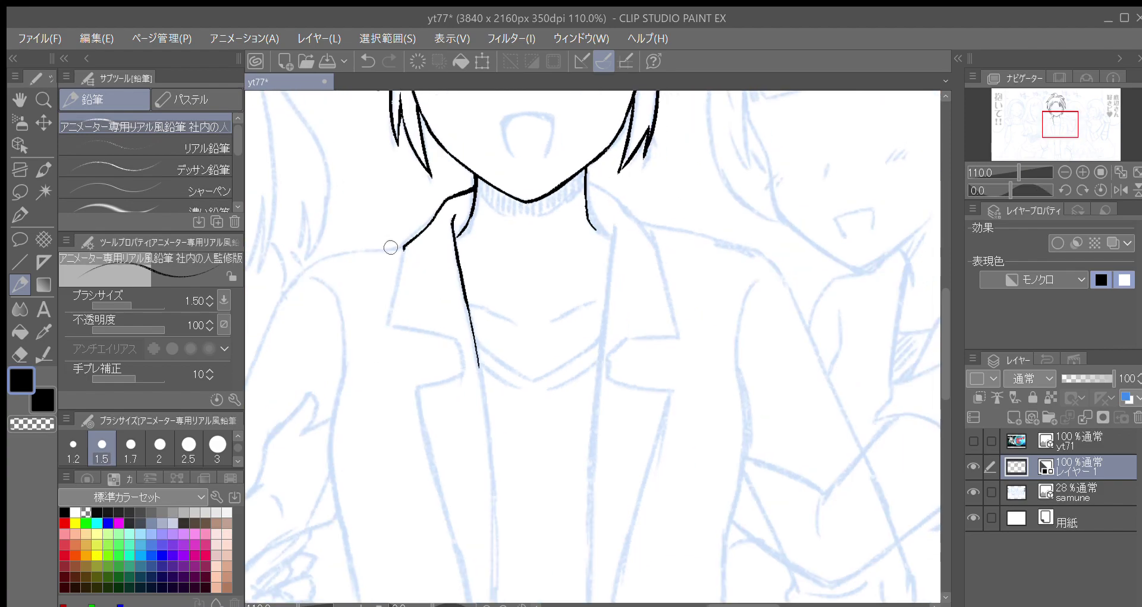
Ink the outer edge of the image-left collar down to its corner, and its lower edge toward the notch.
left_click_drag(404, 245, 390, 314)
key("ctrl+z")
left_click_drag(405, 246, 392, 326)
key("minus")
left_click_drag(497, 388, 403, 225)
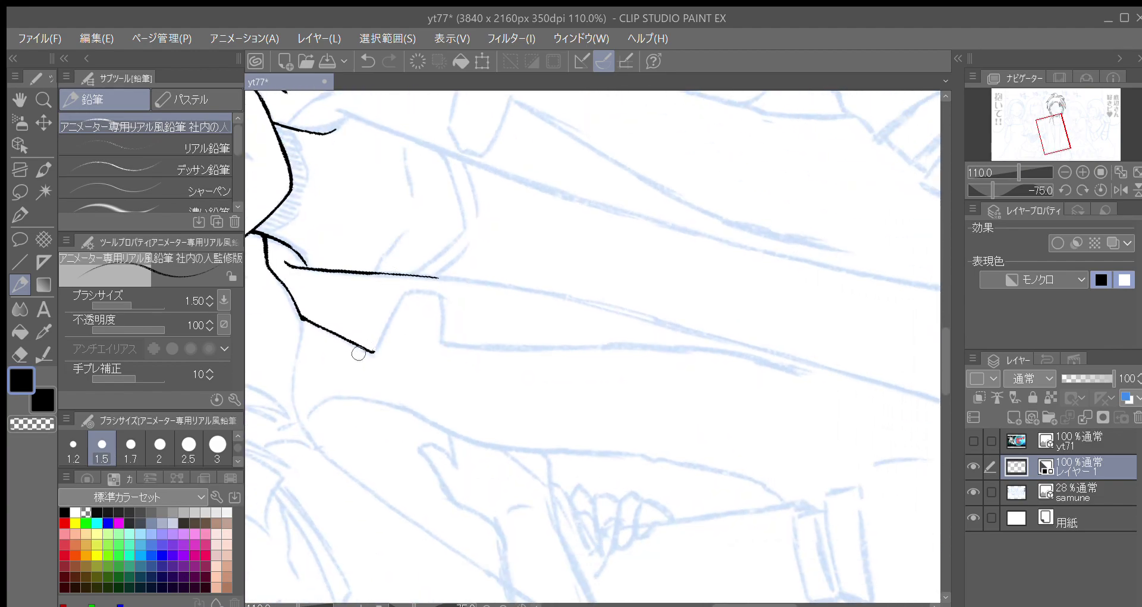
left_click_drag(373, 351, 408, 290)
Ink the rounded notch between the image-left collar and lapel, and begin the lapel's outer edge.
key("^")
key("^")
key("^")
key("^")
mouse_move(570, 270)
left_mouse_down()
mouse_move(503, 325)
mouse_move(438, 255)
mouse_move(458, 234)
mouse_move(460, 246)
mouse_move(416, 269)
mouse_move(424, 321)
left_mouse_up()
key("minus")
key("minus")
key("minus")
key("minus")
key("minus")
key("minus")
key("minus")
key("minus")
mouse_move(680, 440)
left_mouse_down()
mouse_move(649, 362)
mouse_move(497, 230)
left_mouse_up()
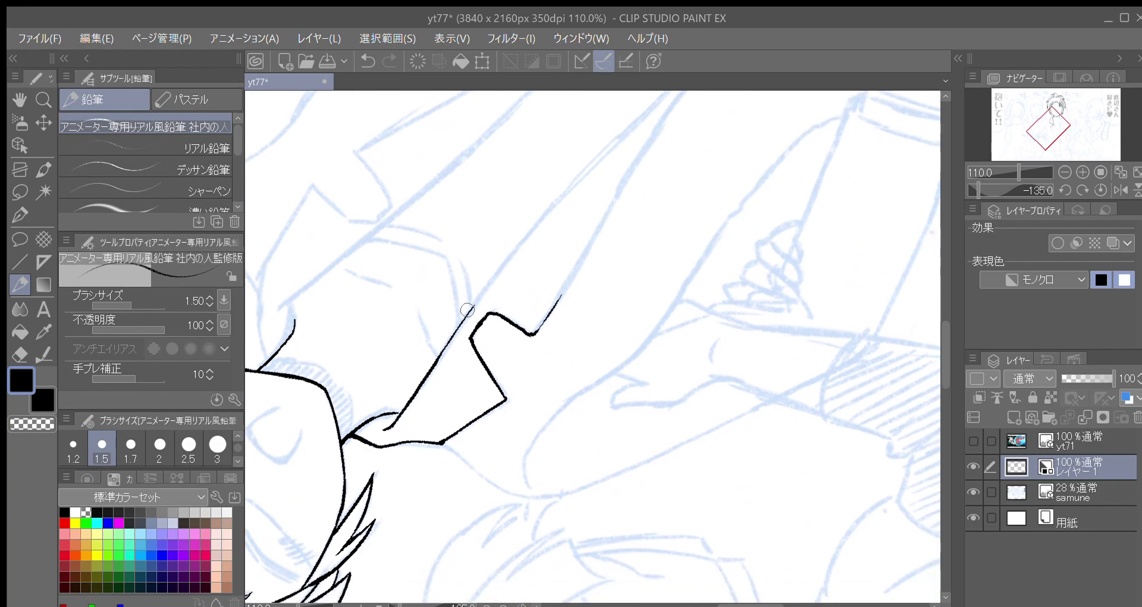
Extend the image-left jacket front edge and the lapel's outer edge further down the chest.
mouse_move(435, 358)
left_mouse_down()
mouse_move(478, 307)
mouse_move(442, 362)
left_mouse_up()
key("ctrl+z")
mouse_move(406, 402)
left_mouse_down()
mouse_move(500, 277)
mouse_move(496, 346)
left_mouse_up()
mouse_move(464, 426)
left_mouse_down()
mouse_move(531, 324)
mouse_move(505, 341)
left_mouse_up()
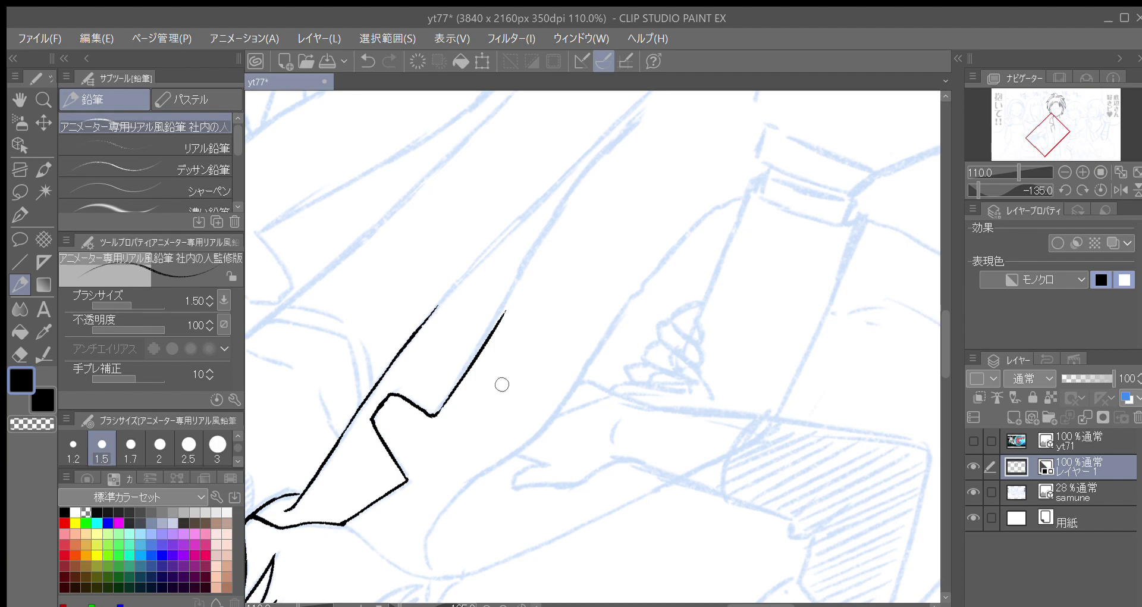
mouse_move(540, 346)
left_mouse_down()
mouse_move(507, 401)
mouse_move(478, 349)
left_mouse_up()
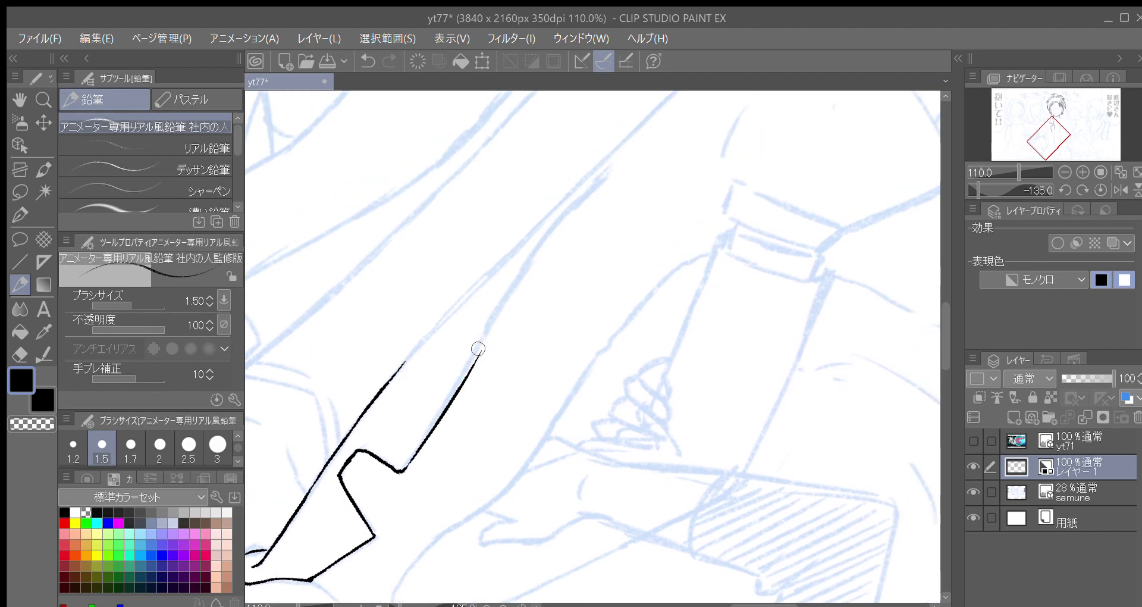
left_click_drag(459, 386, 492, 319)
key("ctrl+z")
left_click_drag(454, 396, 497, 311)
key("minus")
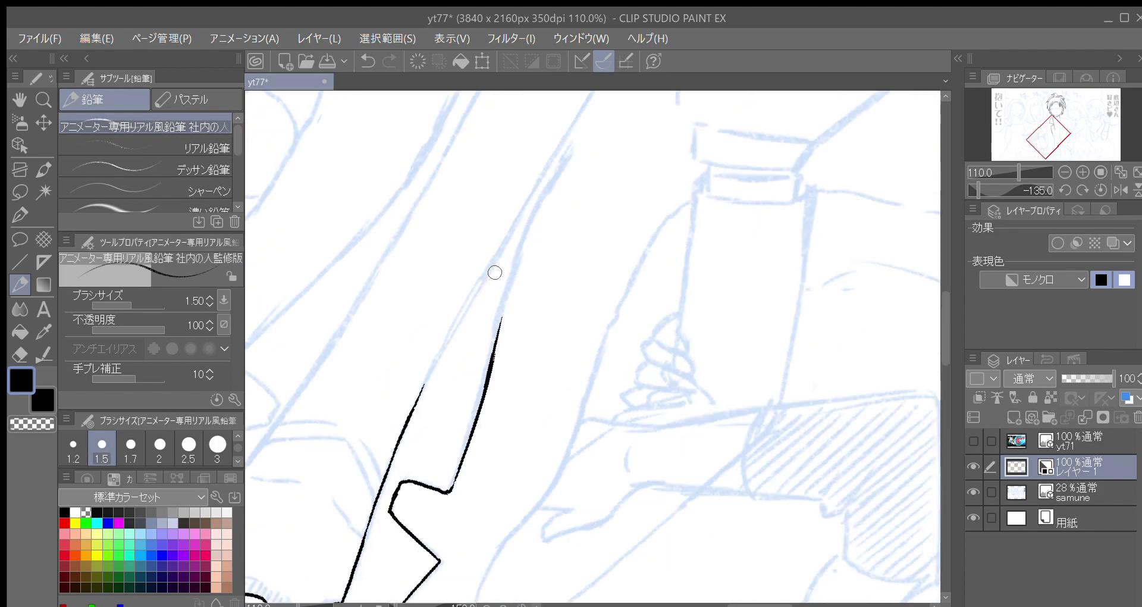
Continue the image-left jacket front edge down the torso, redrawing the stroke until it follows the sketch.
mouse_move(407, 419)
left_mouse_down()
mouse_move(480, 286)
mouse_move(417, 357)
left_mouse_up()
mouse_move(415, 395)
left_mouse_down()
mouse_move(487, 268)
mouse_move(456, 300)
left_mouse_up()
key("ctrl+z")
left_click_drag(417, 389, 484, 255)
key("ctrl+z")
left_click_drag(418, 386, 498, 260)
left_click_drag(470, 312, 464, 320)
key("ctrl+z")
left_click_drag(410, 408, 492, 266)
Carry the image-left jacket front edge down to the hem corner and taper the lapel line toward it.
left_click_drag(472, 327, 426, 403)
left_click_drag(407, 488, 475, 293)
mouse_move(426, 368)
left_mouse_down()
mouse_move(495, 237)
mouse_move(444, 355)
left_mouse_up()
left_click_drag(400, 428, 464, 313)
left_click_drag(432, 375, 502, 245)
key("ctrl+z")
mouse_move(445, 345)
left_mouse_down()
mouse_move(530, 197)
mouse_move(582, 132)
mouse_move(594, 163)
mouse_move(525, 237)
left_mouse_up()
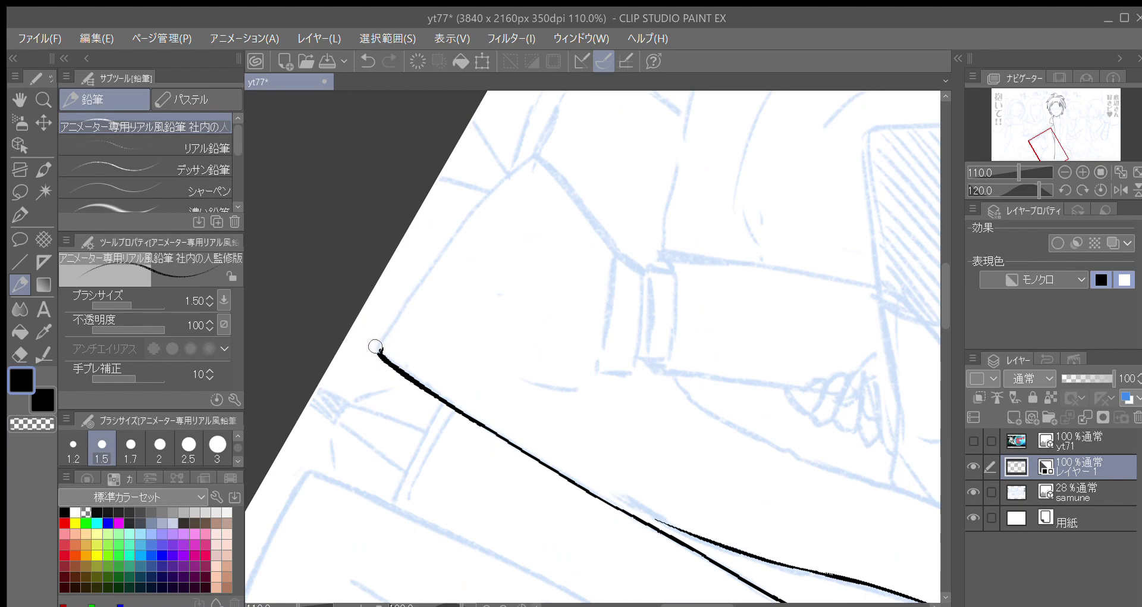
Ink the bottom hem of the image-left jacket half from the front corner outward to the side.
left_click_drag(408, 306, 409, 307)
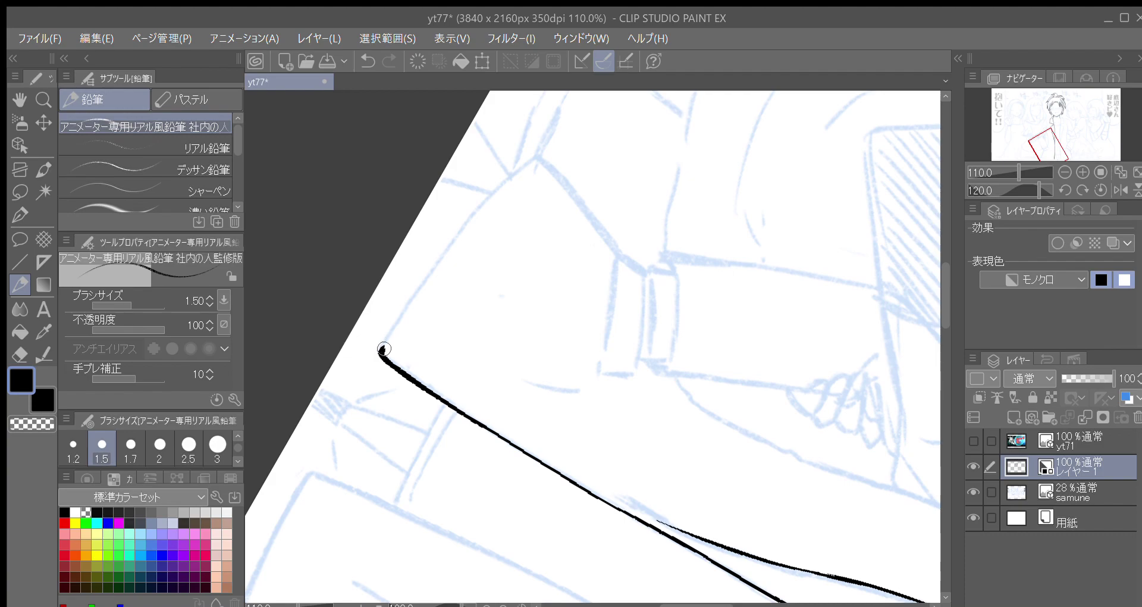
mouse_move(385, 357)
left_mouse_down()
mouse_move(397, 326)
mouse_move(381, 348)
mouse_move(477, 216)
left_mouse_up()
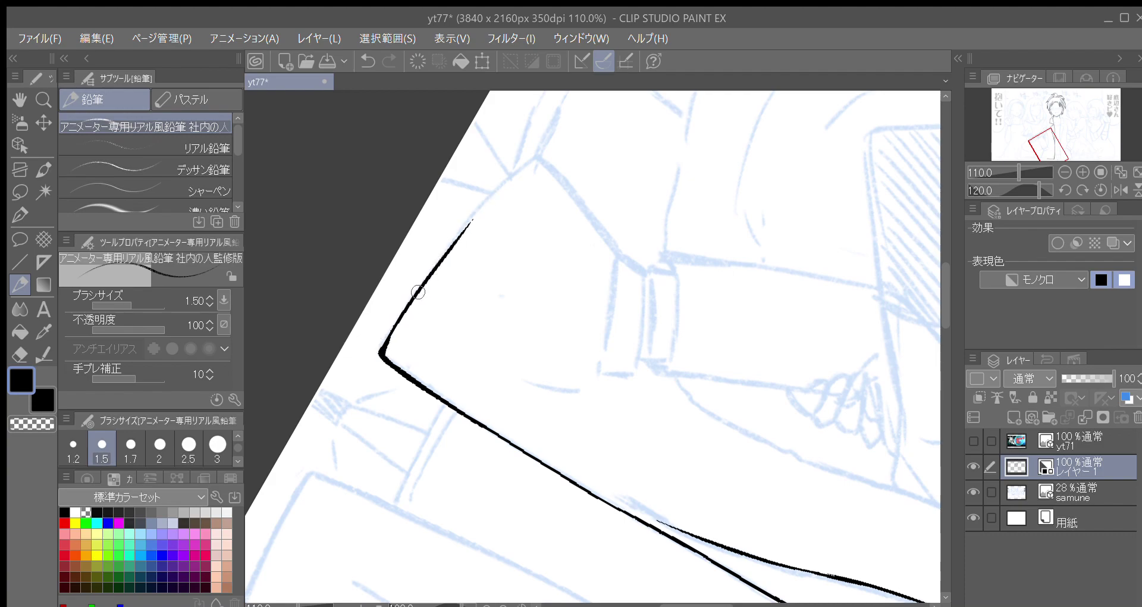
left_click_drag(423, 292, 412, 313)
left_click_drag(437, 269, 501, 196)
left_click_drag(465, 233, 517, 177)
key("minus")
key("minus")
key("minus")
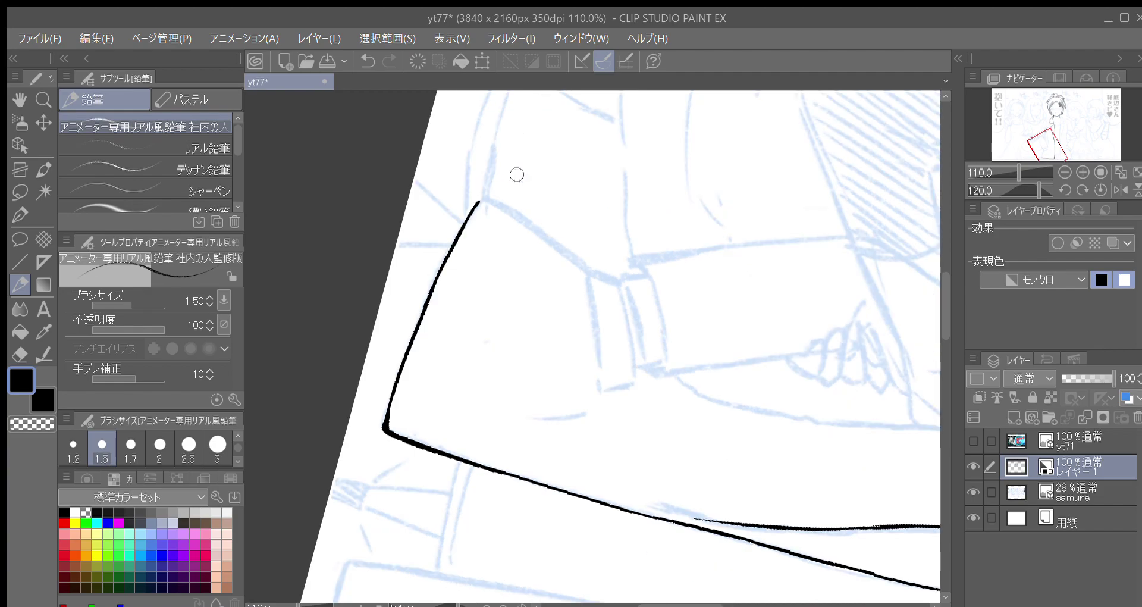
Ink the outer side edge of the image-left jacket half from the hem up toward the sleeve cuff.
key("minus")
key("minus")
key("minus")
left_click_drag(547, 306, 535, 274)
key("minus")
left_click_drag(552, 378, 498, 257)
key("minus")
left_click_drag(372, 369, 412, 233)
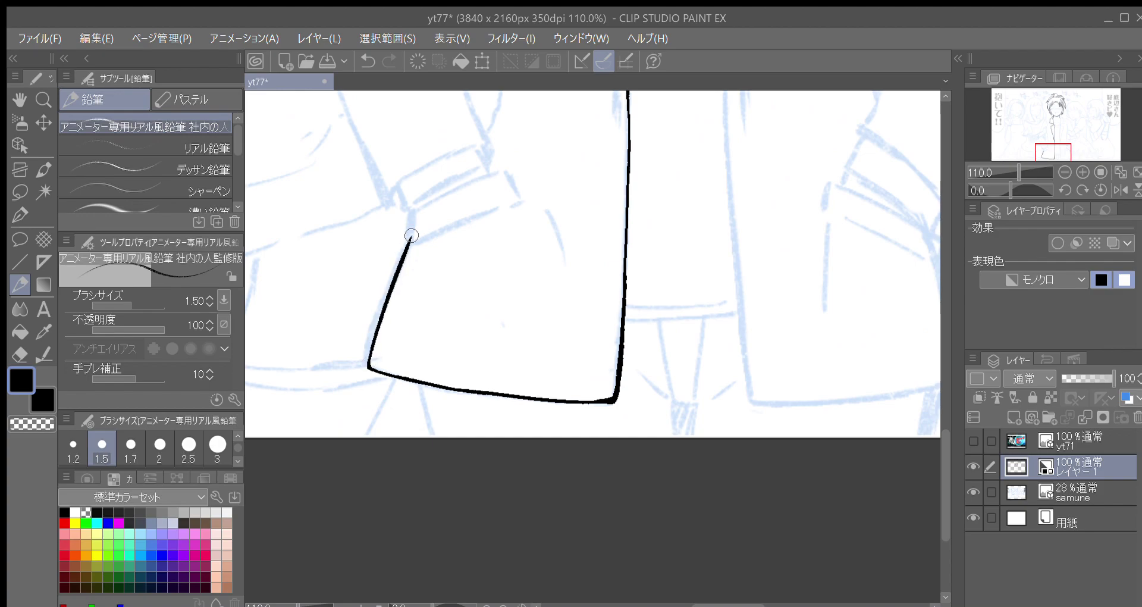
Ink the short outer end of the slanted pocket band at the top of the jacket's side edge.
key("minus")
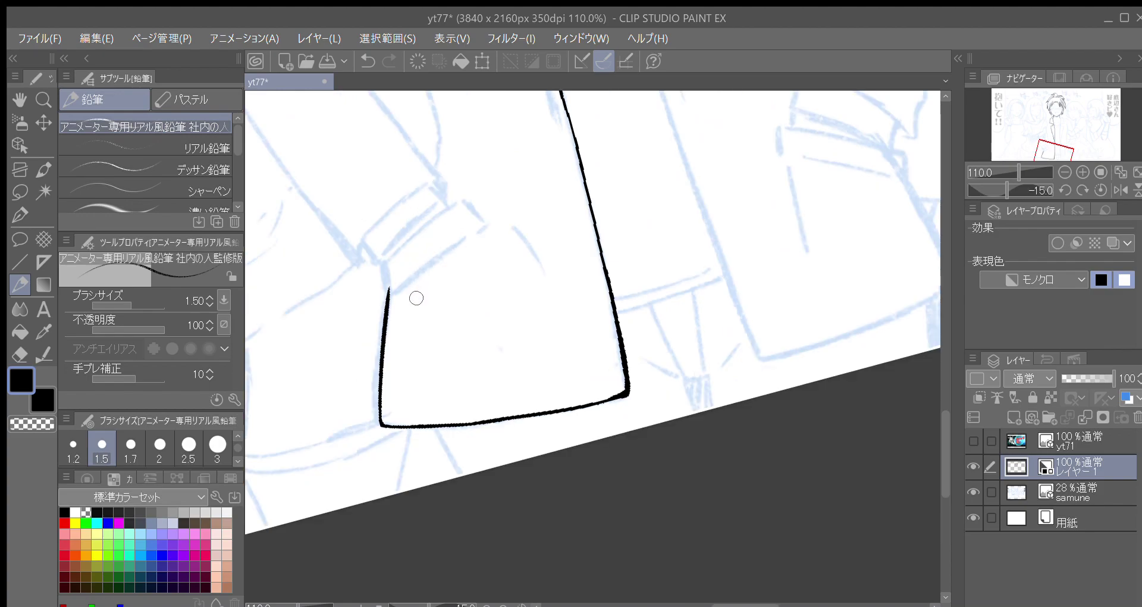
left_click_drag(426, 268, 416, 299)
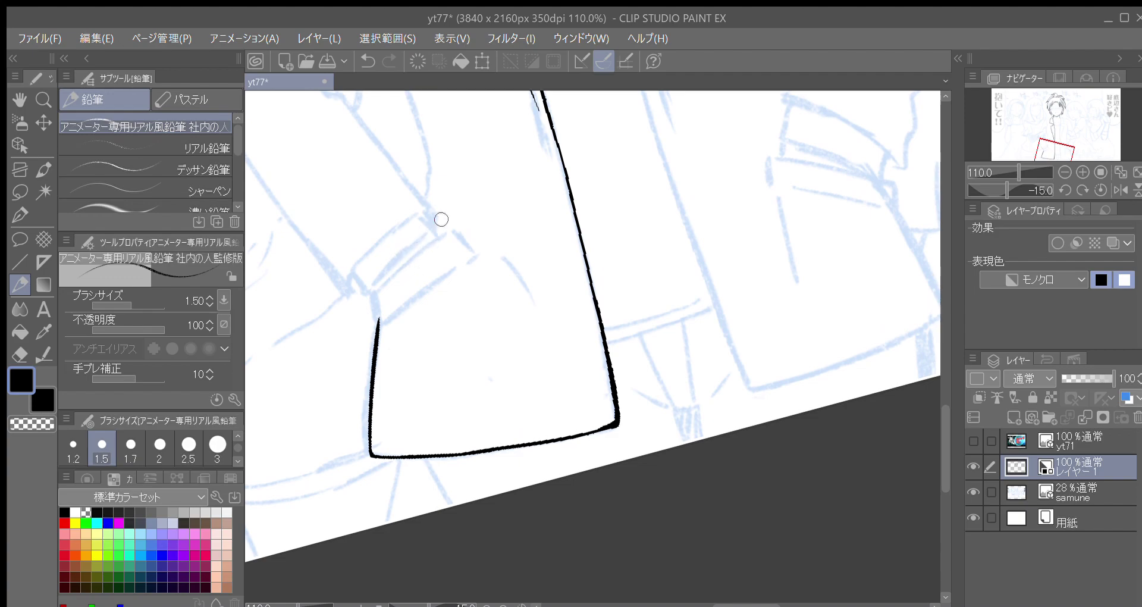
left_click_drag(373, 296, 379, 316)
key("minus")
key("minus")
left_click_drag(380, 354, 372, 310)
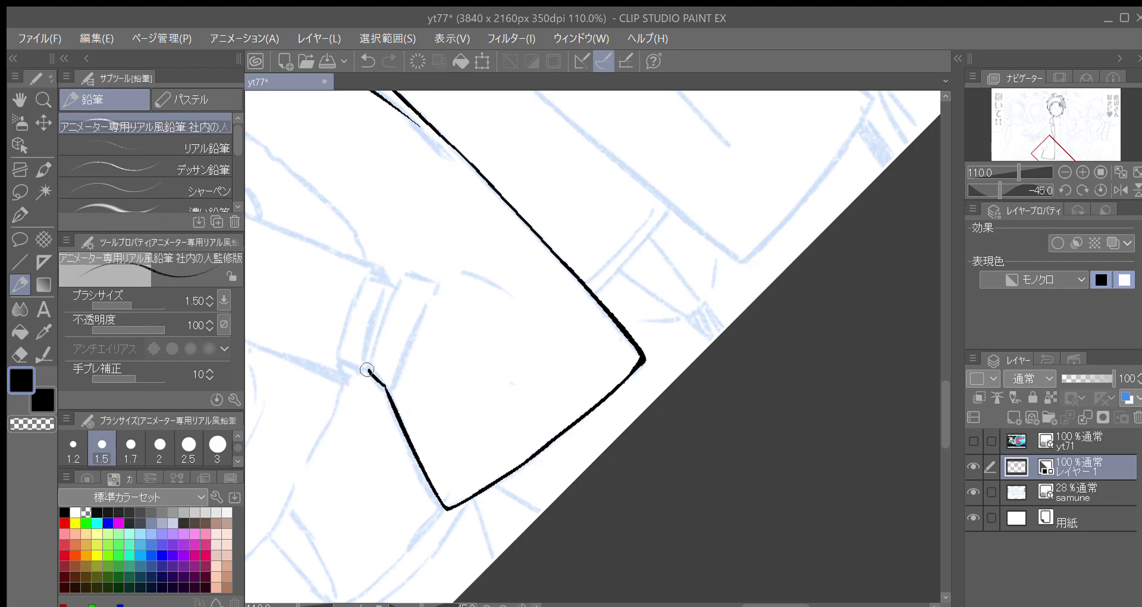
Ink the two long edges of the slanted pocket band and the short inner end joining them.
left_click_drag(369, 371, 409, 268)
key("ctrl+z")
left_click_drag(368, 370, 406, 269)
left_click_drag(389, 379, 438, 269)
key("asciicircum")
key("asciicircum")
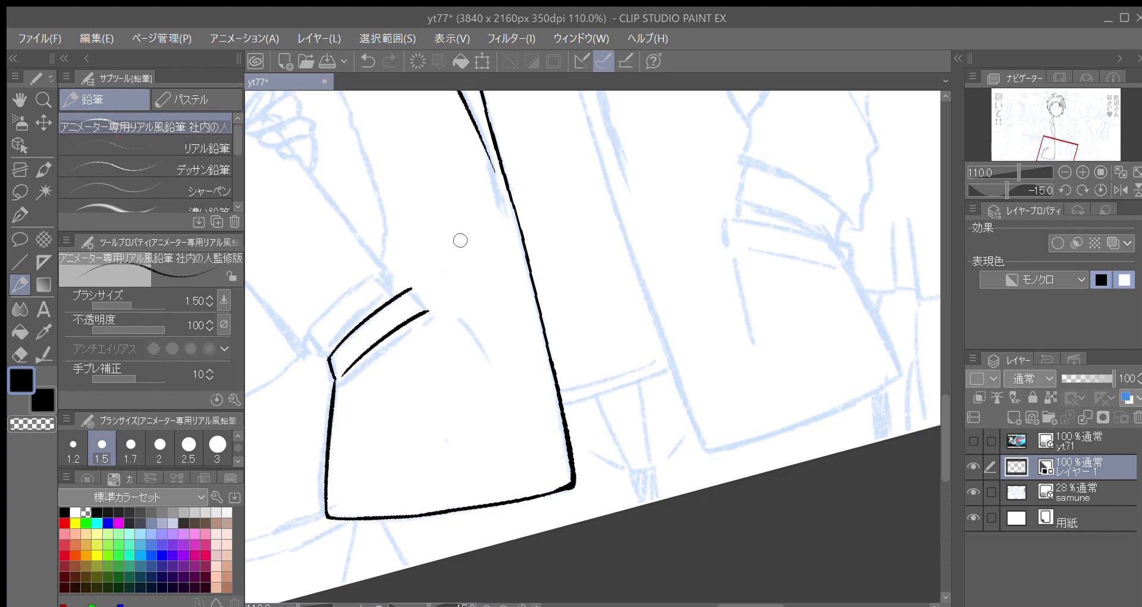
left_click_drag(412, 289, 423, 309)
Ink the curved fold line on the jacket beside the inner end of the pocket band.
key("asciicircum")
key("asciicircum")
key("minus")
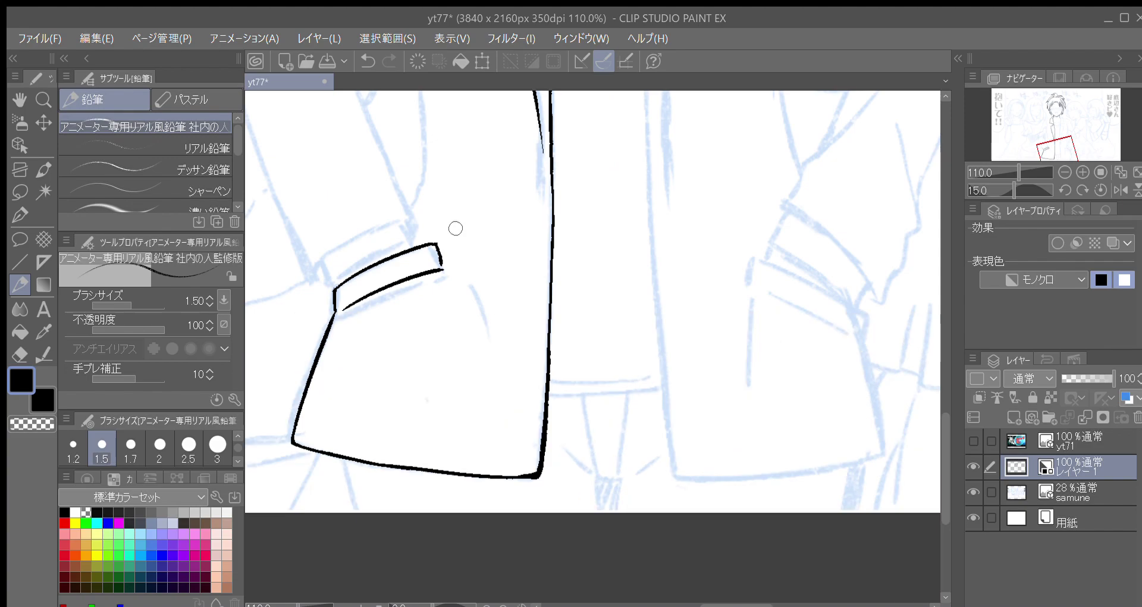
left_click_drag(455, 268, 485, 331)
key("minus")
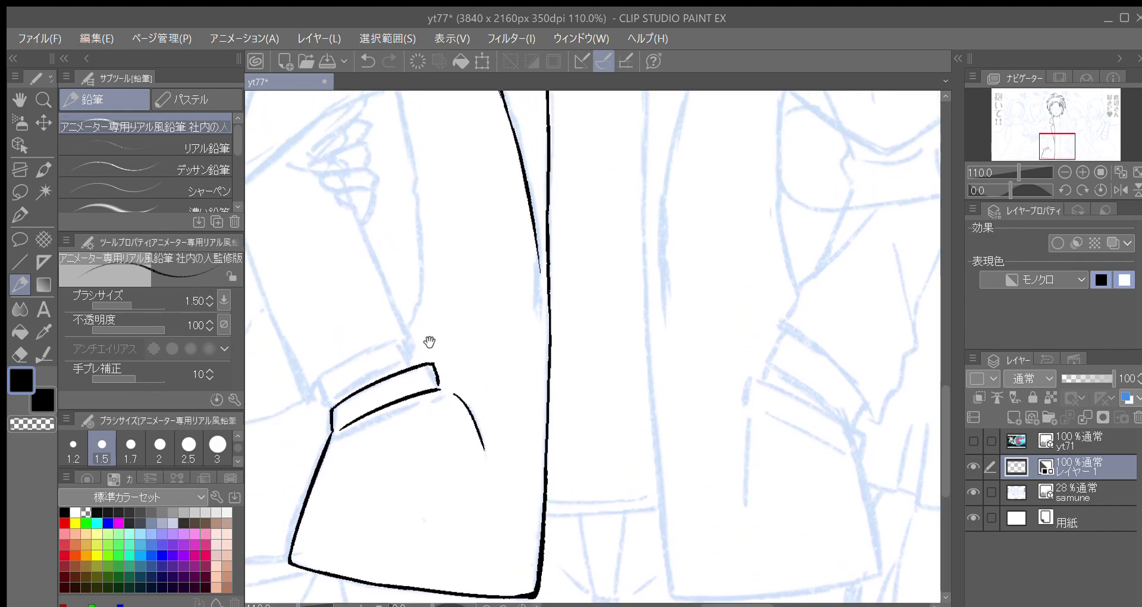
Ink the side line of the jacket body, running from the armpit down beside the gripping hand.
scroll(430, 341, "up", 5)
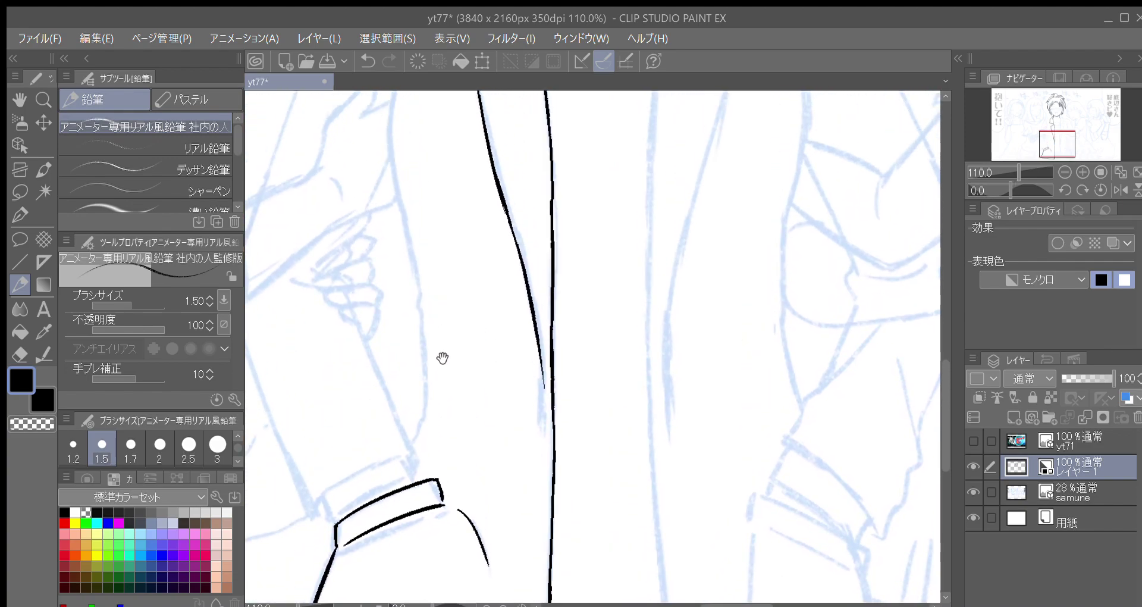
scroll(442, 358, "up", 10)
left_click_drag(369, 146, 394, 234)
key("ctrl+z")
left_click_drag(386, 170, 393, 233)
mouse_move(393, 250)
left_mouse_down()
mouse_move(409, 183)
mouse_move(402, 257)
left_mouse_up()
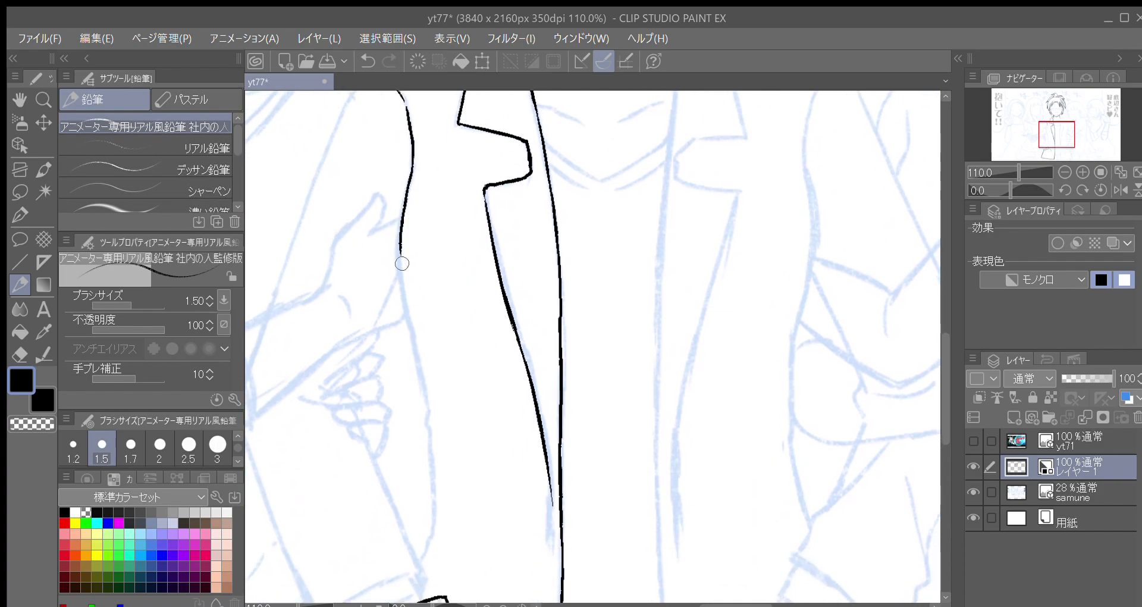
key("ctrl+z")
mouse_move(410, 170)
left_mouse_down()
mouse_move(401, 274)
mouse_move(399, 247)
mouse_move(423, 389)
left_mouse_up()
Continue the jacket's side line with a small kink beside the hand and a curve bulging down toward the cuff.
scroll(437, 356, "down", 4)
key("minus")
key("minus")
key("minus")
key("minus")
key("minus")
key("minus")
key("minus")
key("minus")
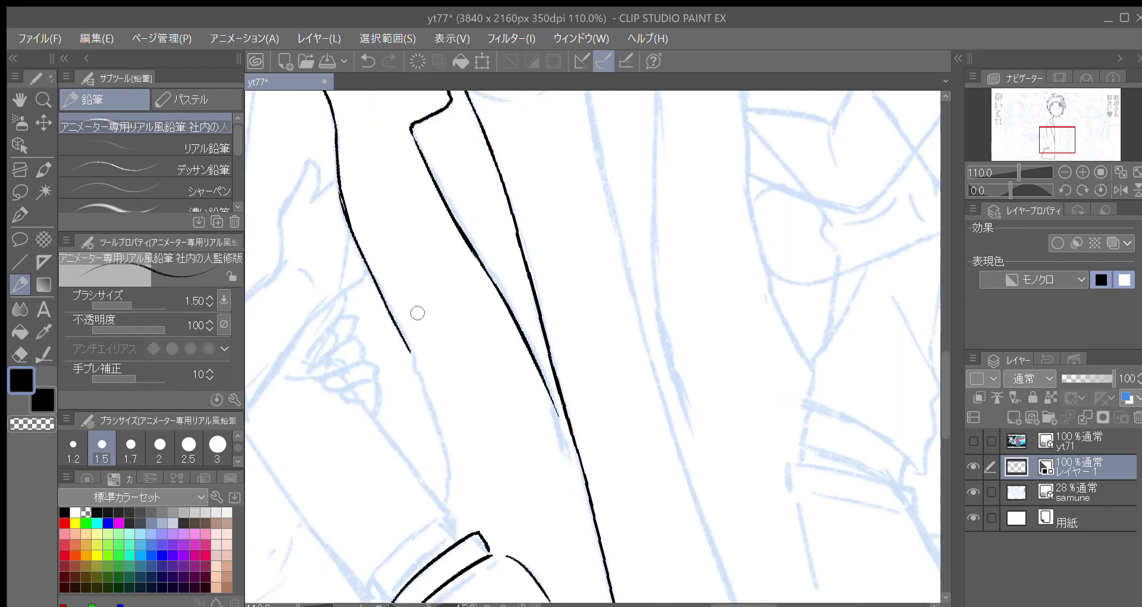
mouse_move(736, 463)
left_mouse_down()
mouse_move(583, 273)
mouse_move(580, 214)
left_mouse_up()
left_click_drag(485, 241, 506, 227)
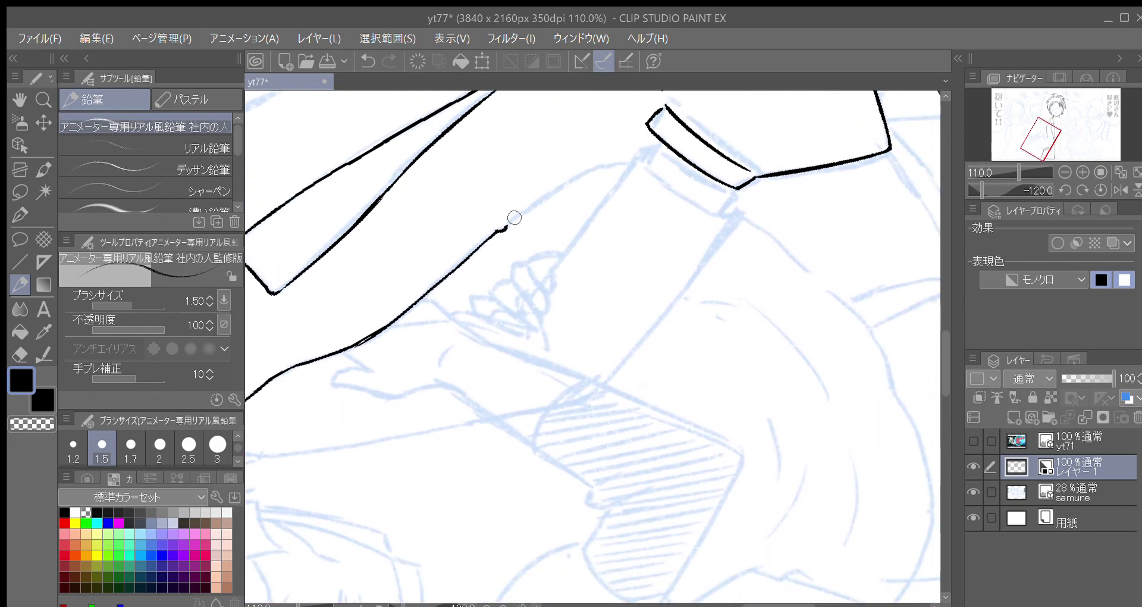
key("minus")
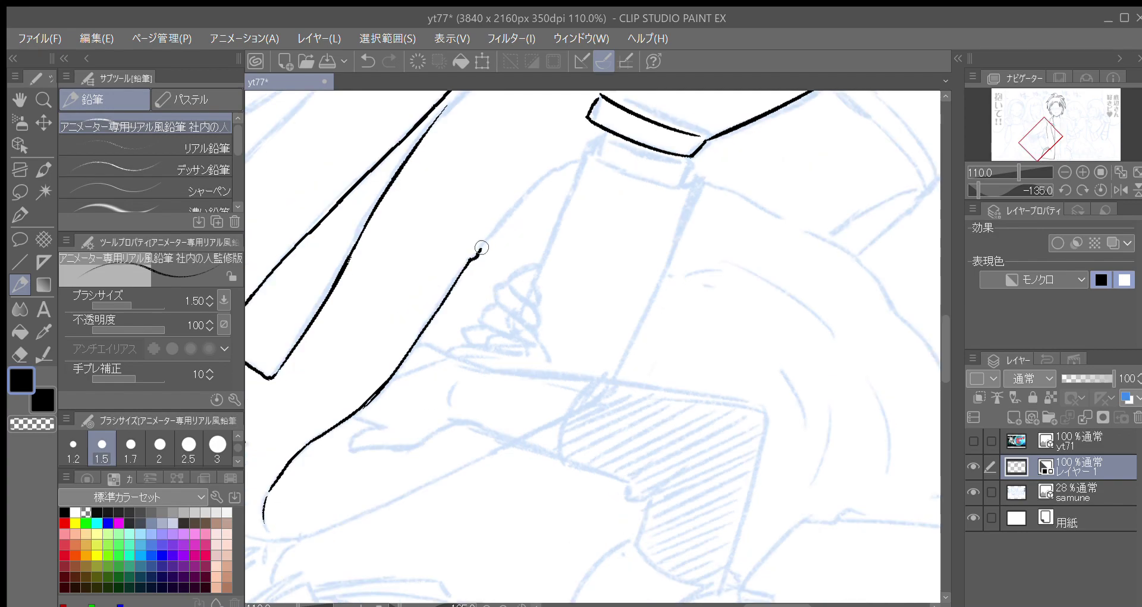
left_click_drag(480, 245, 552, 170)
Finish the lower end of the jacket's side line with a small inward bend just above the sleeve cuff.
key("asciicircum")
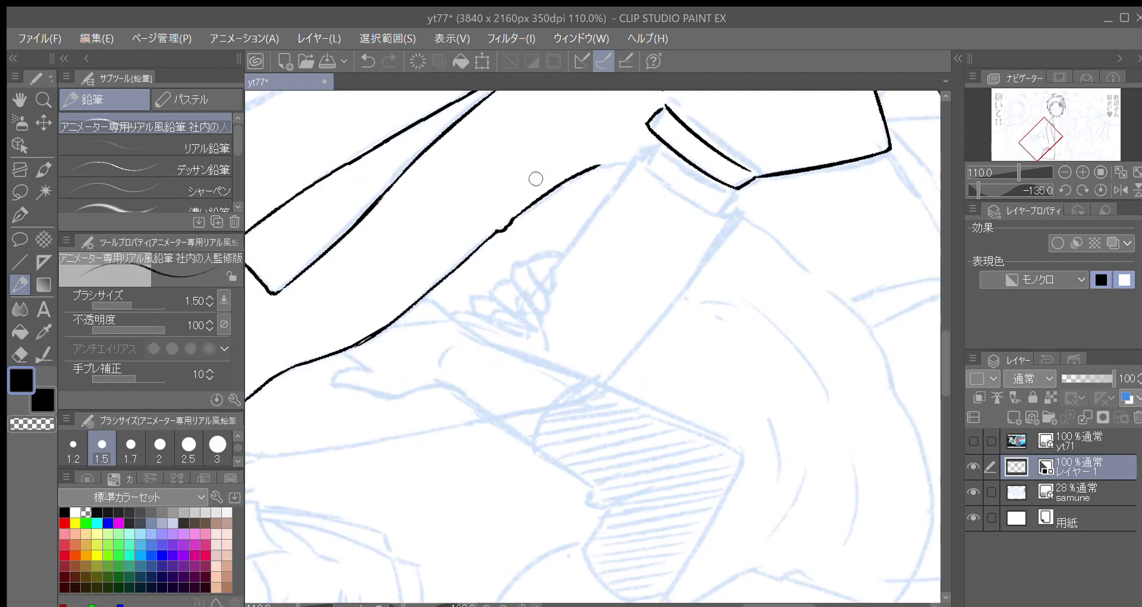
key("asciicircum")
key("asciicircum")
key("asciicircum")
key("asciicircum")
key("asciicircum")
key("asciicircum")
key("asciicircum")
left_click_drag(657, 277, 555, 306)
key("asciicircum")
mouse_move(672, 247)
left_mouse_down()
mouse_move(458, 222)
mouse_move(476, 286)
mouse_move(434, 221)
mouse_move(465, 220)
mouse_move(396, 252)
left_mouse_up()
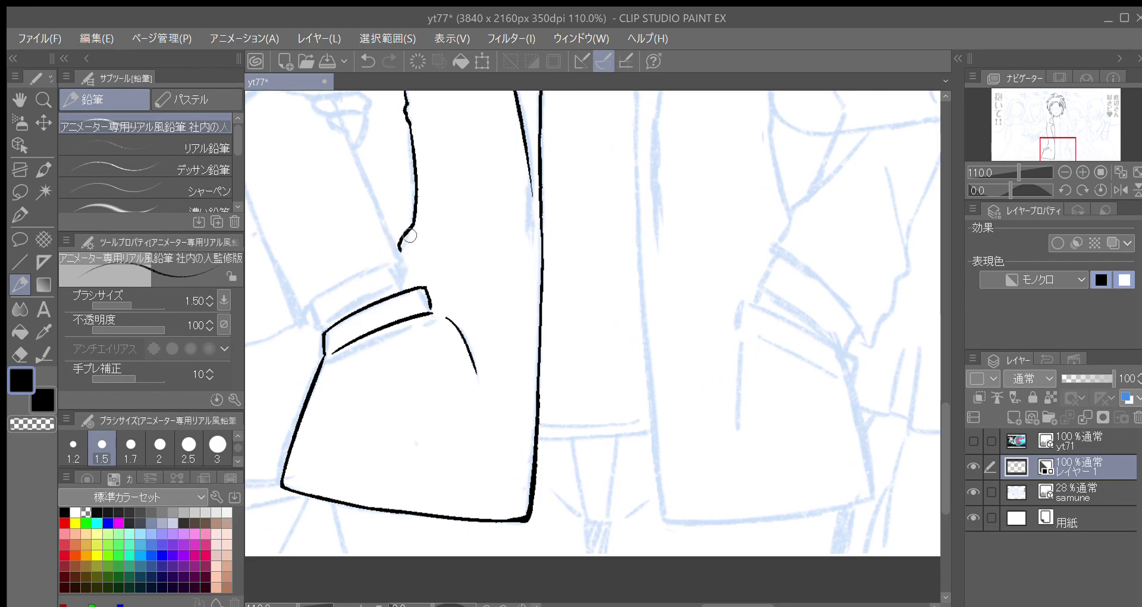
Ink the long upper edge of the sleeve cuff above the slanted pocket band.
left_click_drag(381, 280, 453, 230)
key("minus")
mouse_move(373, 305)
left_mouse_down()
mouse_move(382, 280)
mouse_move(448, 232)
left_mouse_up()
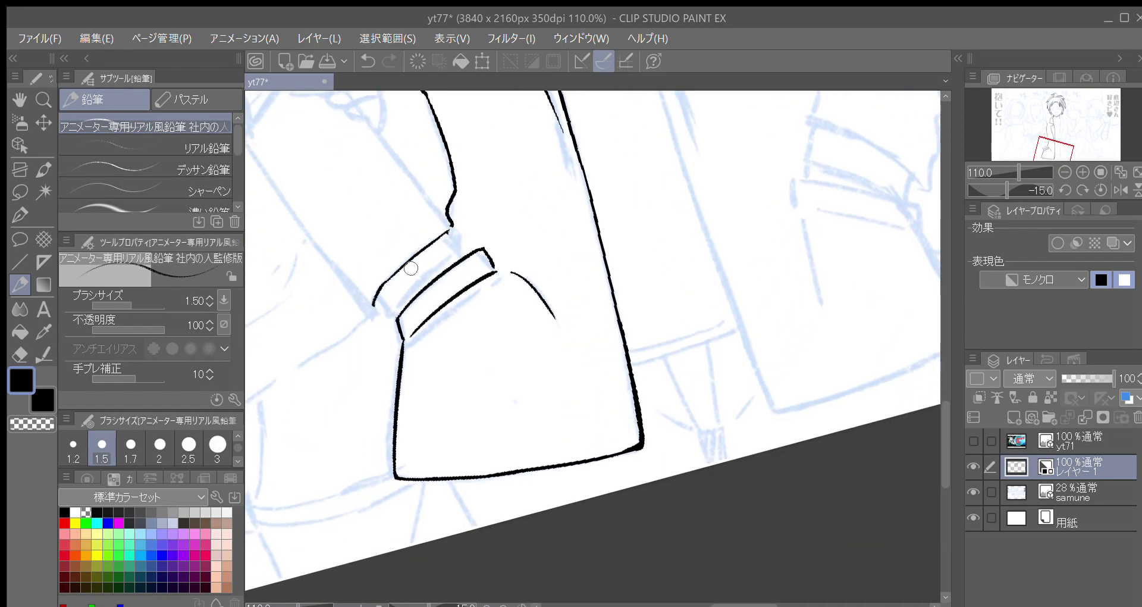
Close the sleeve cuff with its lower edge and the two short ends.
key("asciicircum")
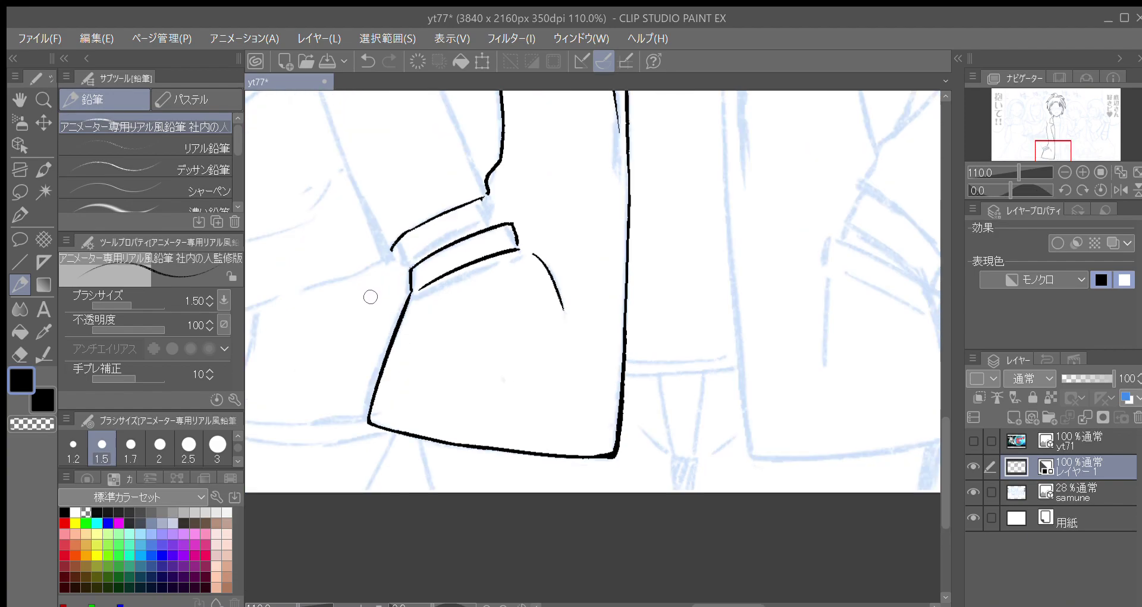
left_click_drag(399, 237, 405, 260)
key("minus")
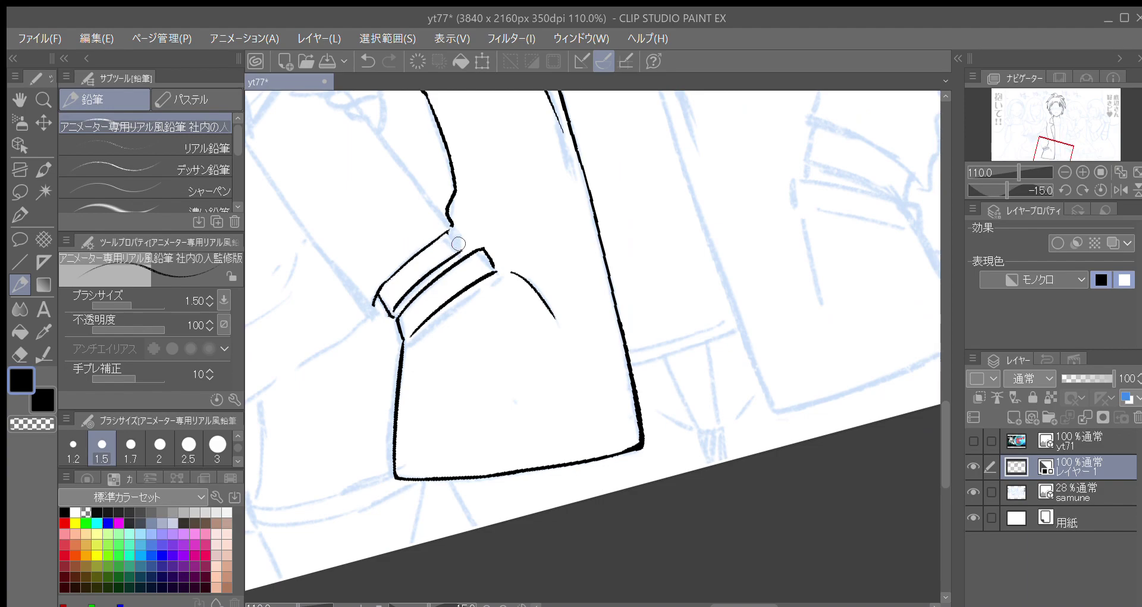
key("asciicircum")
left_click_drag(482, 197, 492, 222)
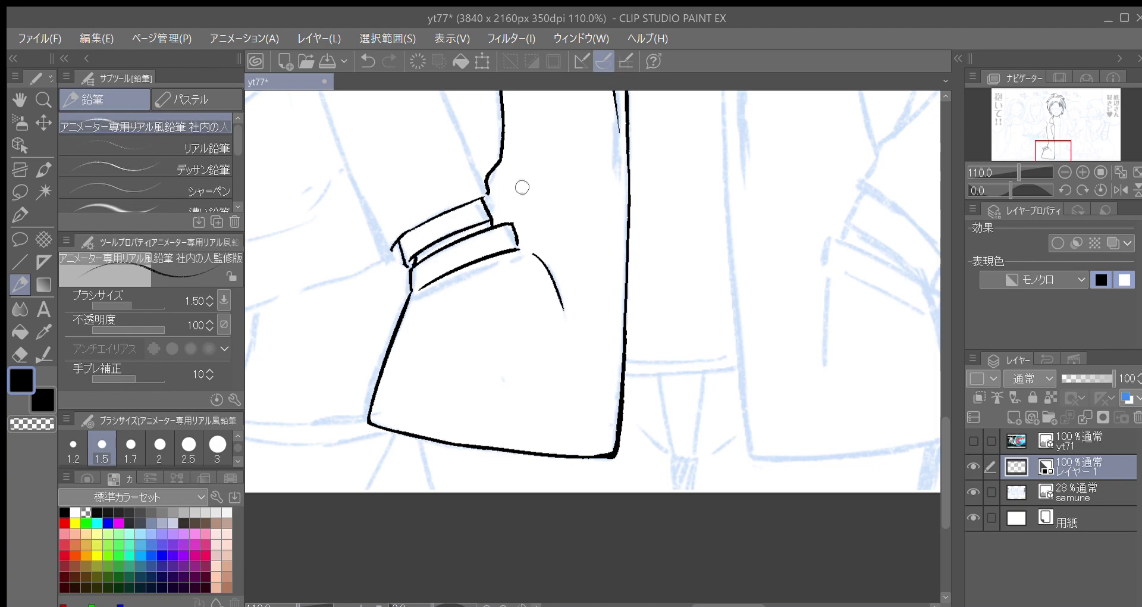
Ink the sleeve's small overhanging corner at the cuff and its outer edge up toward the elbow.
key("asciicircum")
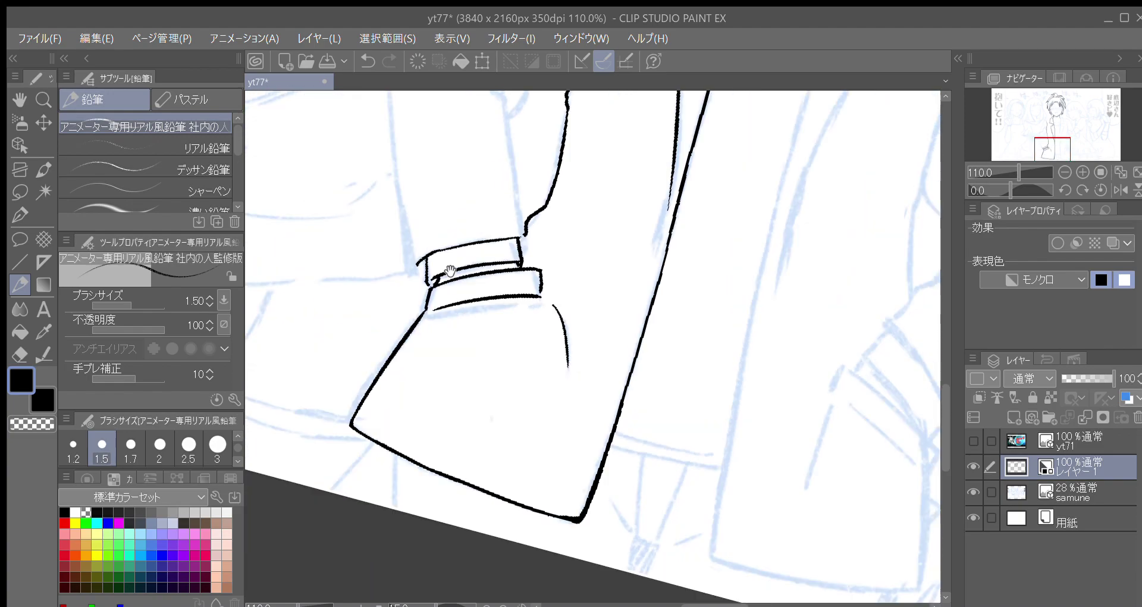
key("asciicircum")
key("asciicircum")
left_click_drag(453, 256, 442, 242)
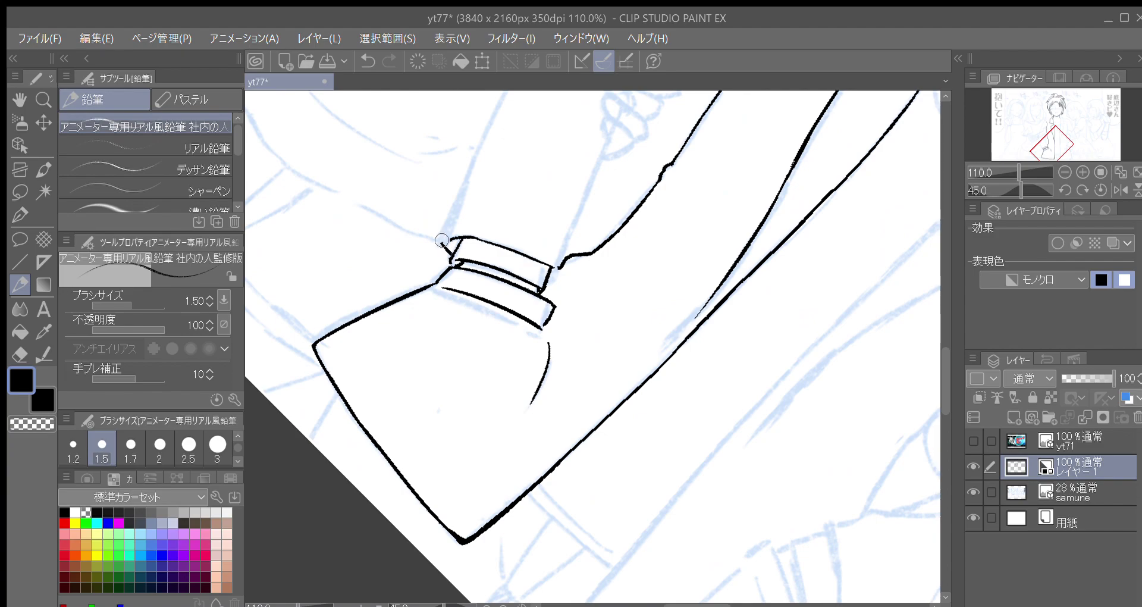
mouse_move(465, 190)
left_mouse_down()
mouse_move(412, 335)
mouse_move(418, 301)
left_mouse_up()
key("asciicircum")
key("minus")
left_click_drag(390, 351, 470, 179)
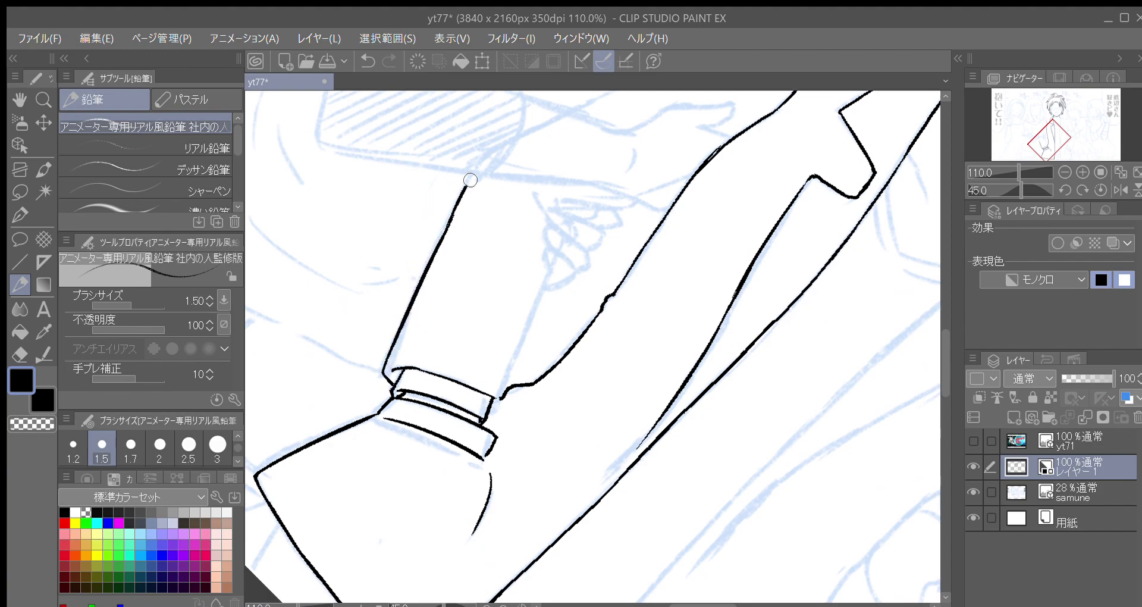
key("ctrl+z")
left_click_drag(447, 226, 479, 167)
Ink the forearm sleeve's inner edge from the cuff up to the gripping hand.
left_click_drag(468, 310, 454, 248)
key("asciicircum")
left_click_drag(528, 199, 477, 199)
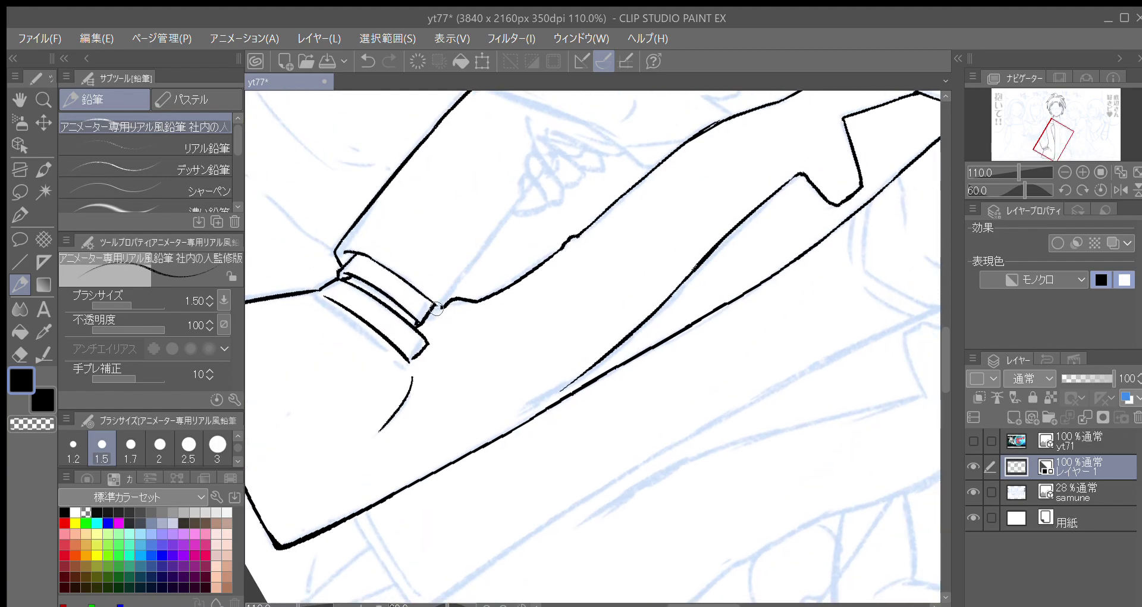
mouse_move(441, 305)
left_mouse_down()
mouse_move(514, 208)
mouse_move(440, 251)
mouse_move(408, 296)
mouse_move(443, 262)
left_mouse_up()
Ink the first finger of the hand gripping the sleeve as a narrow closed oval.
key("minus")
key("minus")
key("minus")
key("minus")
key("minus")
key("minus")
key("minus")
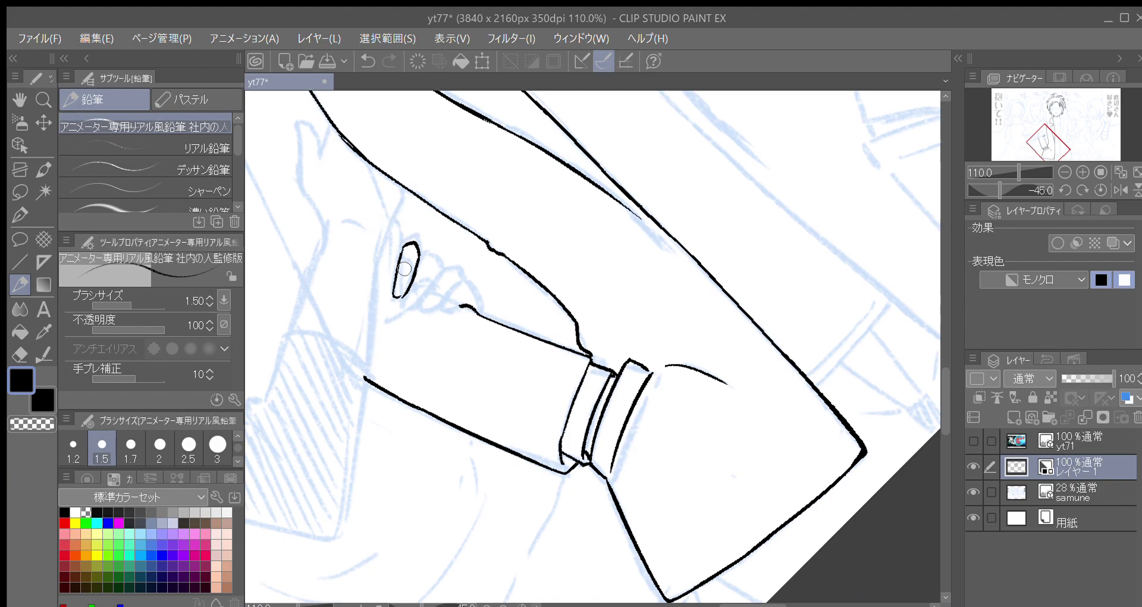
left_click_drag(397, 296, 408, 286)
left_click_drag(413, 326, 400, 262)
left_click_drag(403, 300, 403, 268)
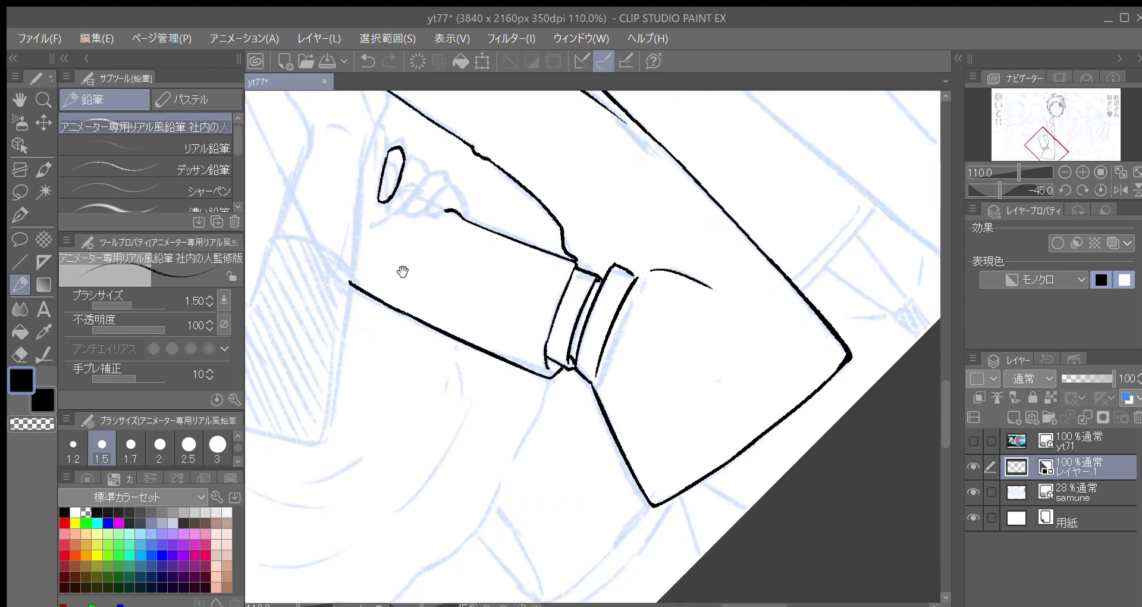
View the whole page with the samune sketch layer at 100% opacity, hiding and reshowing the line-art layer.
key("asciicircum")
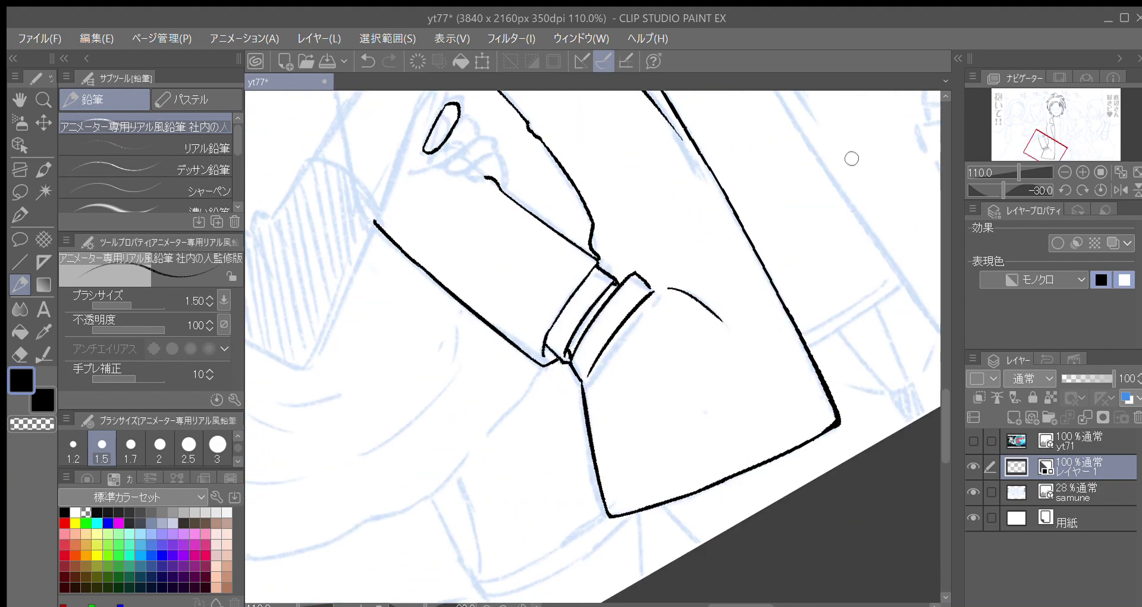
left_click(1100, 188)
left_click(1064, 170)
left_click(1063, 169)
left_click(1062, 169)
left_click_drag(783, 268, 705, 387)
left_click(971, 464)
left_click(1097, 490)
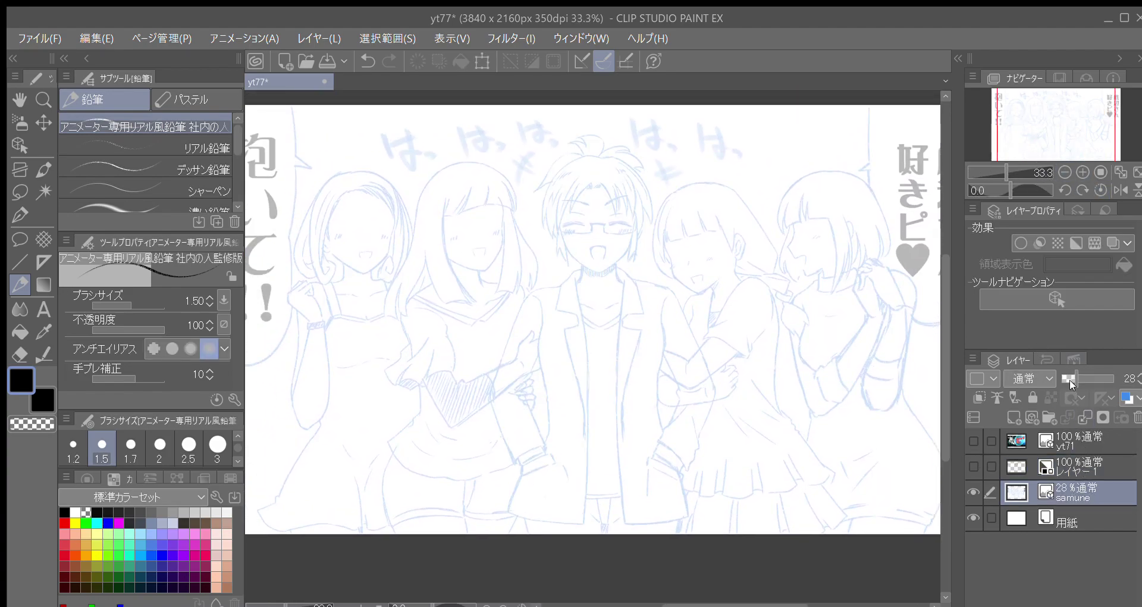
left_click_drag(1071, 378, 1119, 378)
left_click_drag(748, 413, 743, 378)
left_click(1065, 172)
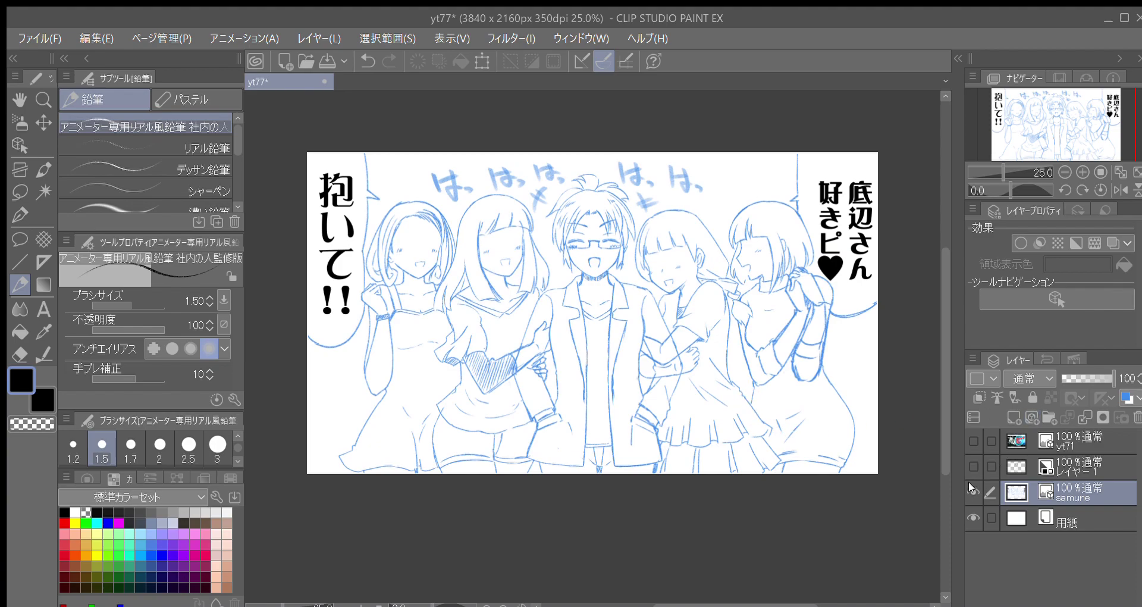
left_click(974, 466)
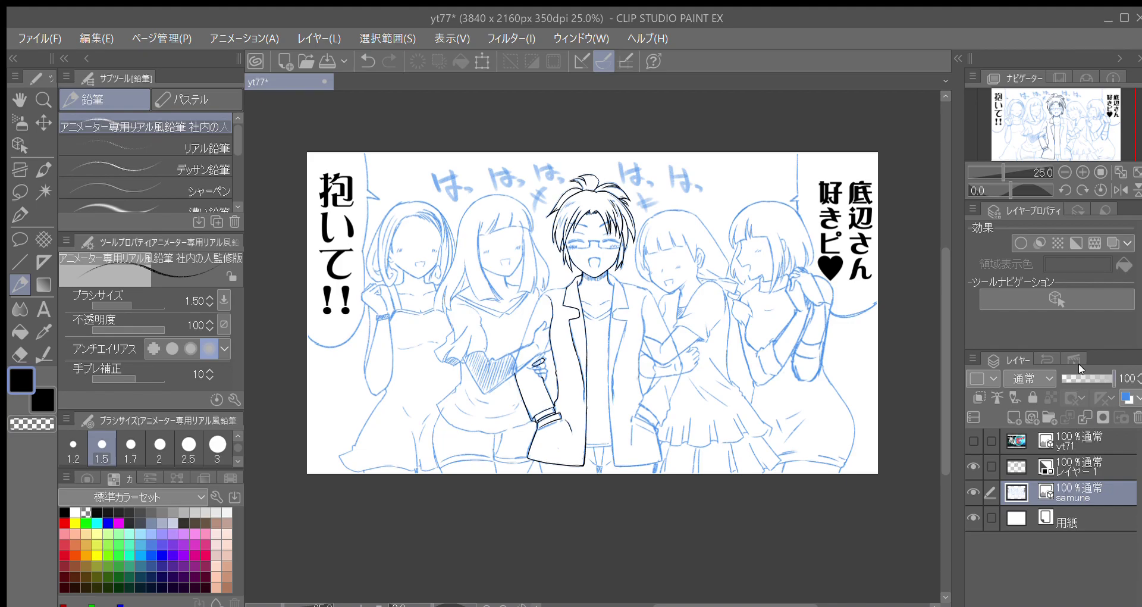
Set the samune sketch layer's opacity to 33% and make the line-art layer レイヤー 1 active.
left_click(1078, 378)
left_click(1075, 467)
Ink the shoulder line of the image-left jacket half from the collar out to the shoulder's curve.
left_click(1079, 172)
left_click(1078, 172)
left_click_drag(598, 300, 490, 257)
scroll(487, 275, "up", 1)
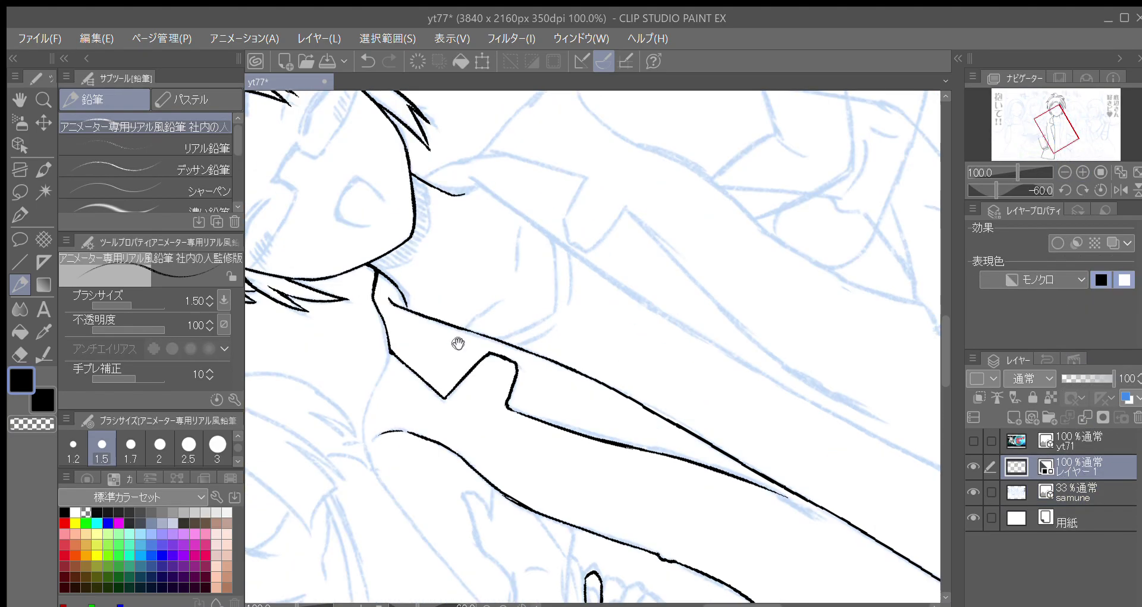
left_click_drag(457, 344, 472, 233)
mouse_move(404, 245)
left_mouse_down()
mouse_move(375, 312)
mouse_move(381, 338)
left_mouse_up()
key("asciicircum")
key("asciicircum")
left_click_drag(405, 300, 391, 325)
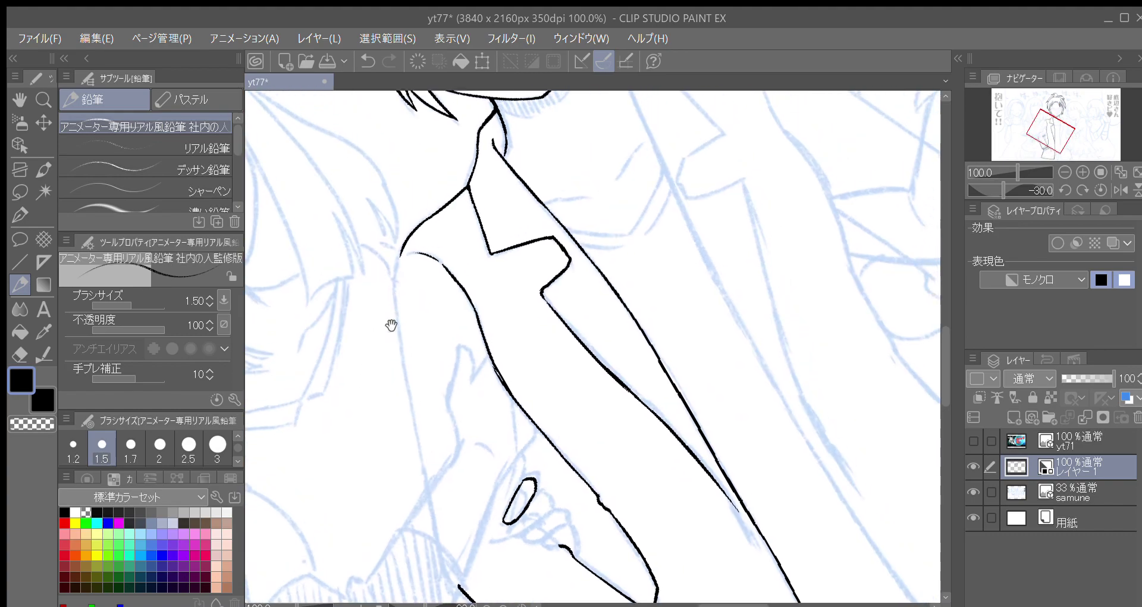
Ink the outer edge of the upper sleeve from the shoulder down toward the neighbouring girl's arm.
key("minus")
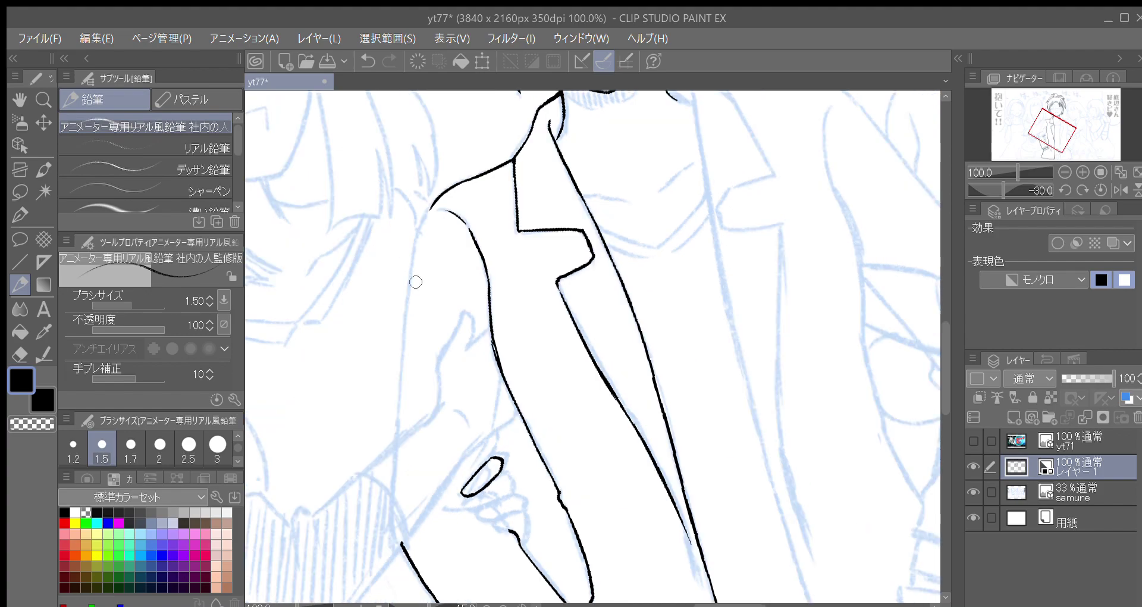
left_click_drag(430, 207, 422, 227)
key("ctrl+z")
left_click_drag(411, 298, 398, 401)
left_click_drag(391, 345, 360, 296)
key("ctrl+z")
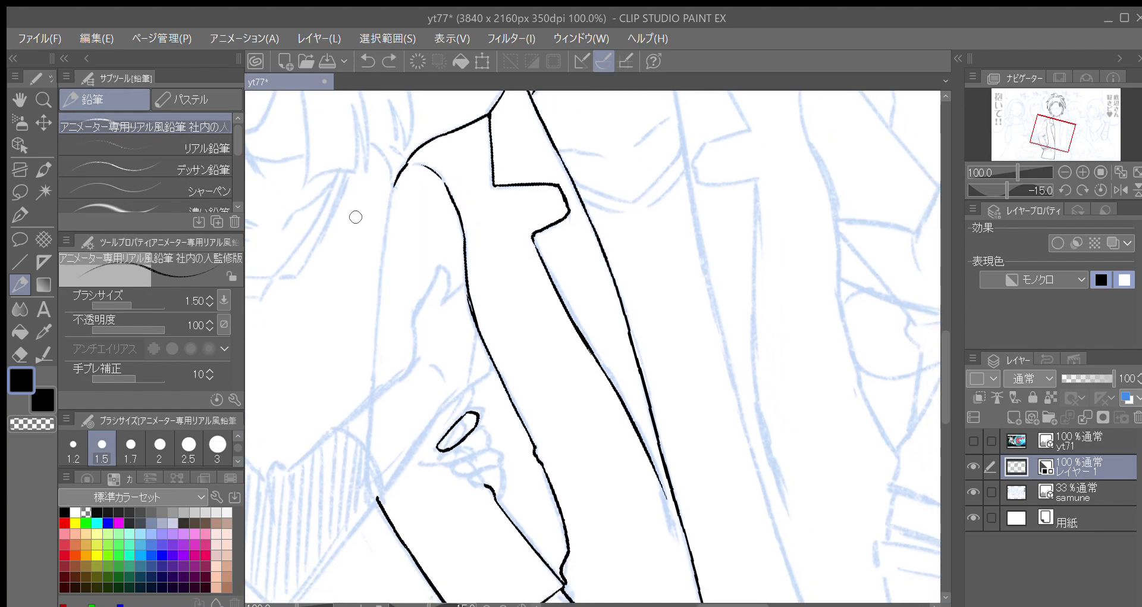
mouse_move(391, 196)
left_mouse_down()
mouse_move(371, 392)
mouse_move(384, 316)
mouse_move(434, 224)
mouse_move(408, 204)
left_mouse_up()
Ink the short contour behind the gripping hand's first finger and the rounded outline of the second finger.
key("minus")
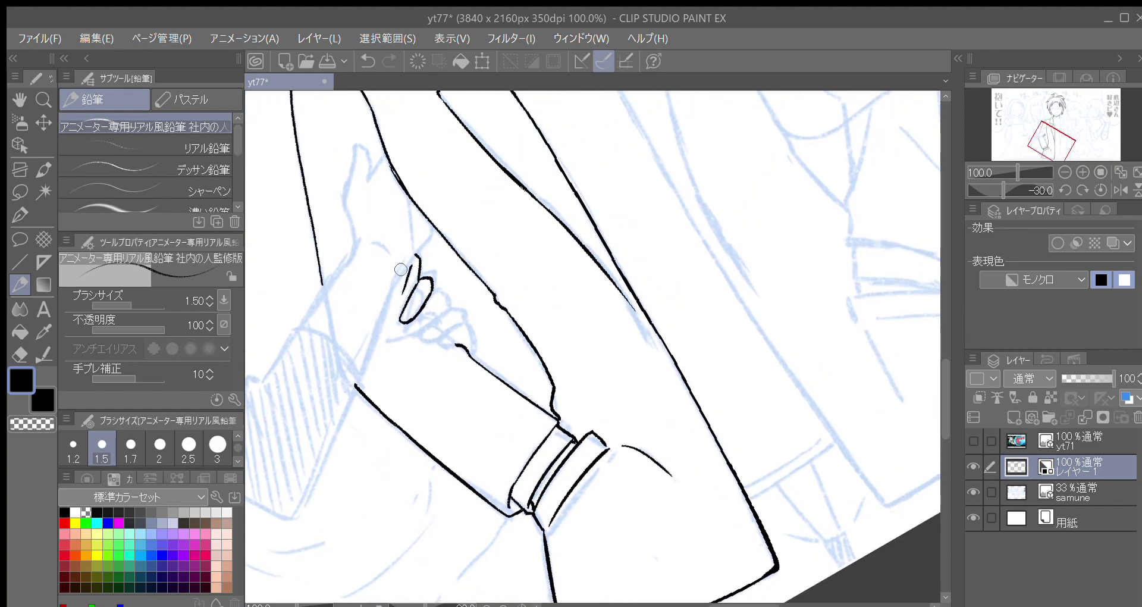
key("asciicircum")
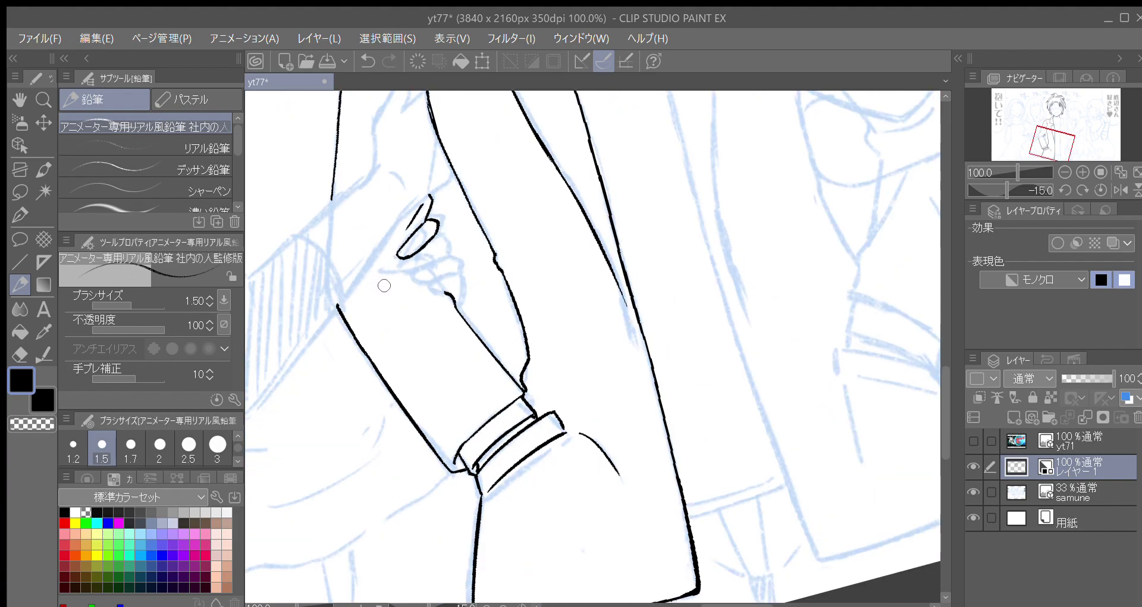
scroll(411, 270, "down", 3)
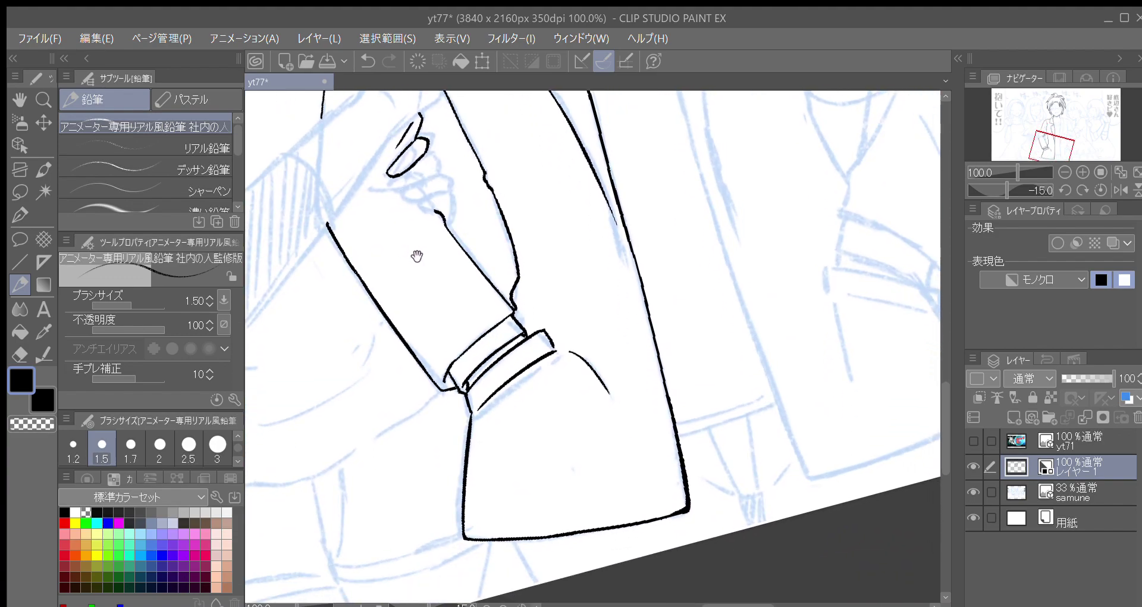
key("minus")
key("minus")
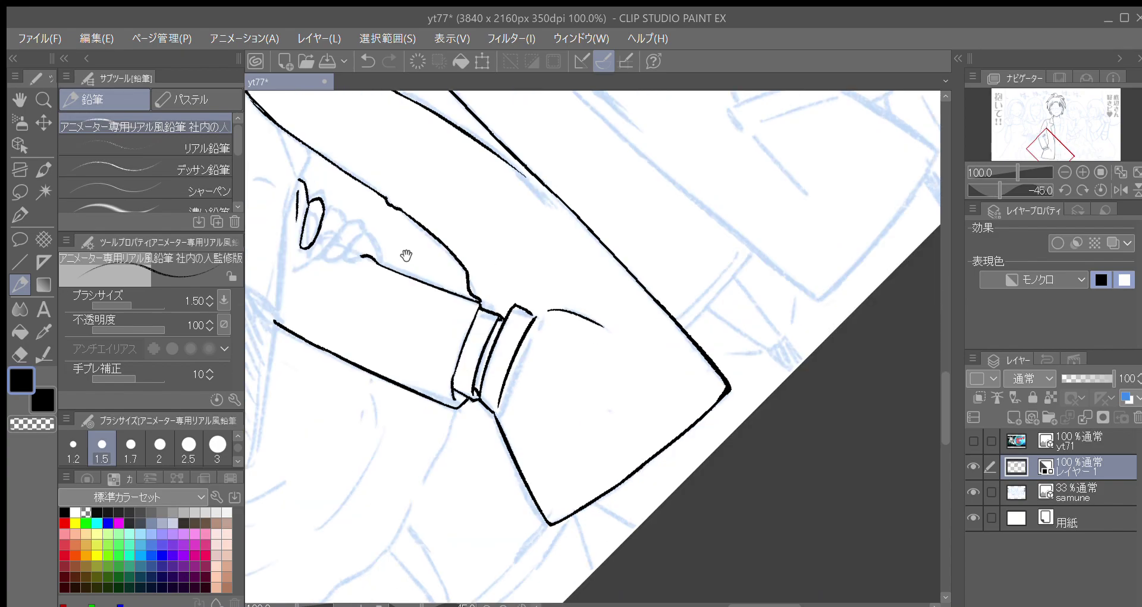
key("minus")
scroll(426, 243, "down", 3)
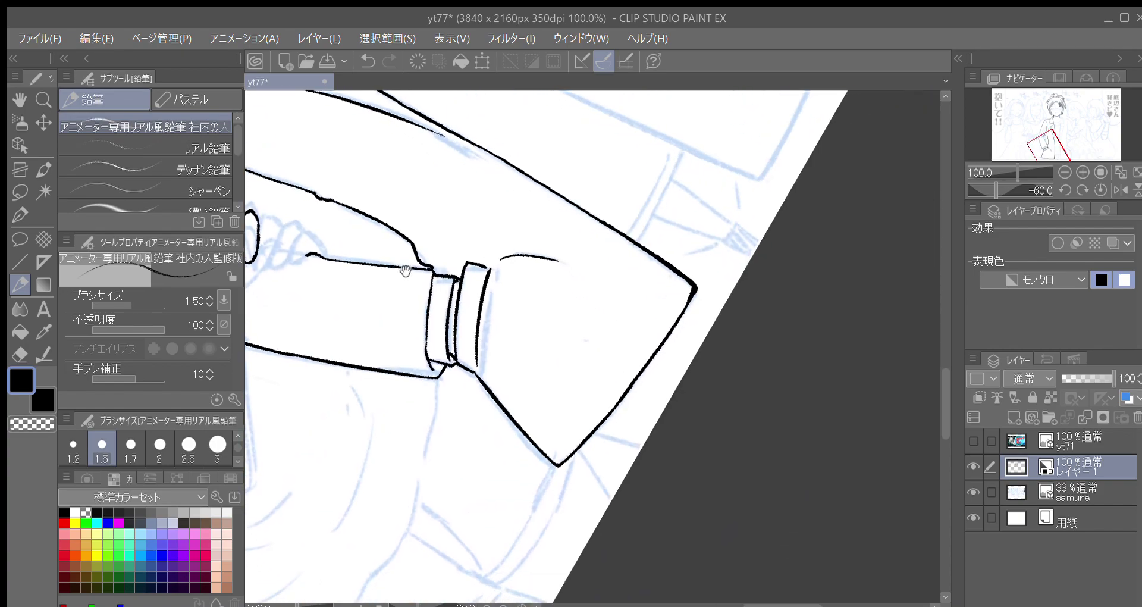
left_click_drag(426, 244, 402, 218)
key("asciicircum")
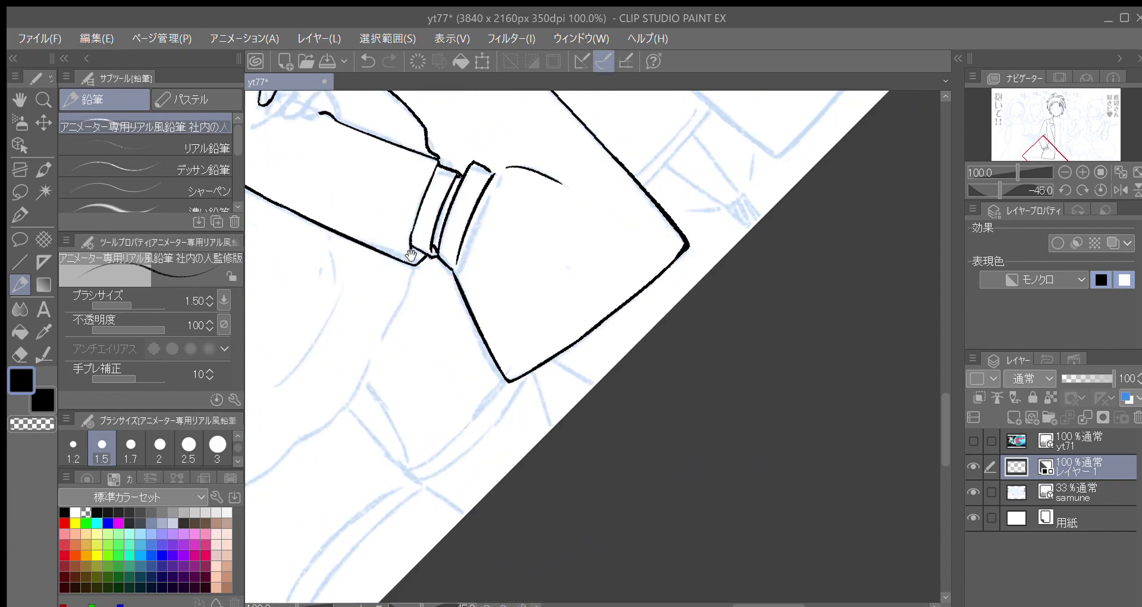
scroll(411, 256, "up", 4)
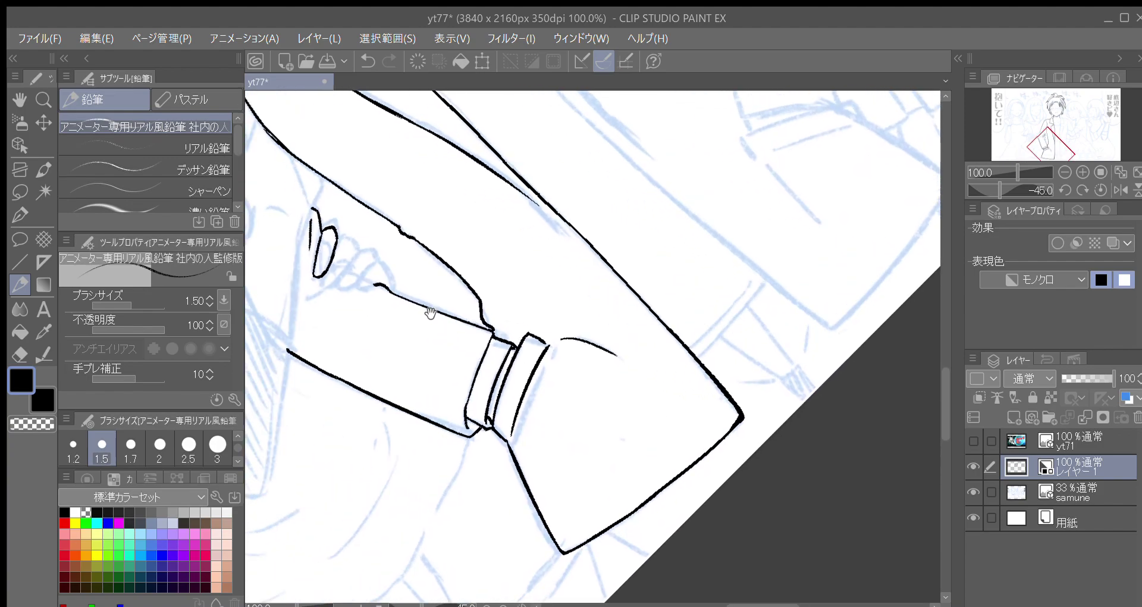
key("minus")
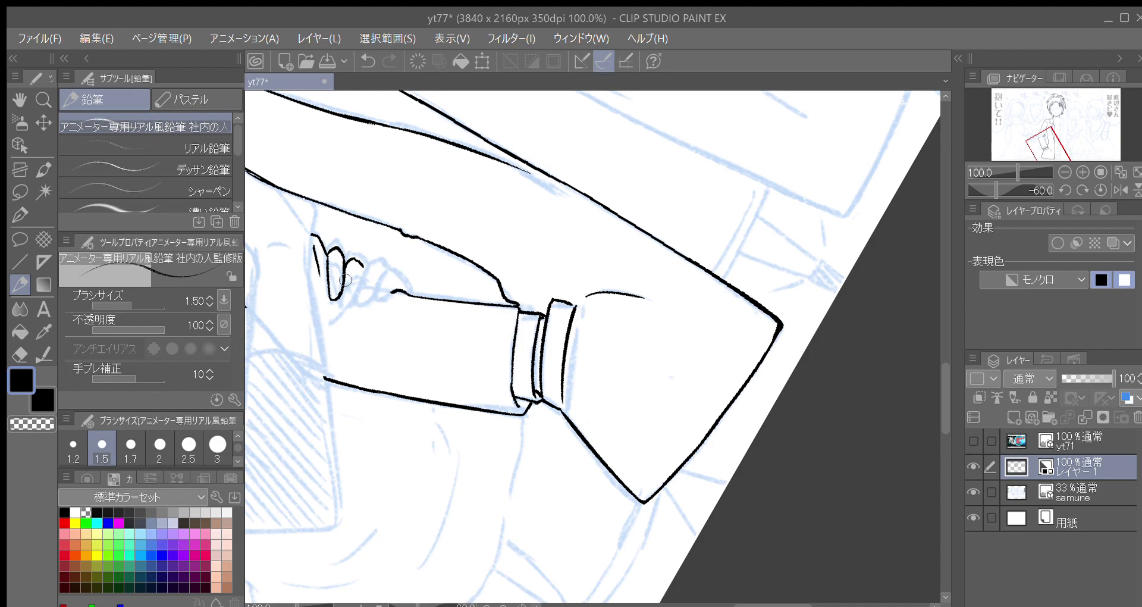
left_click_drag(348, 305, 363, 268)
key("asciicircum")
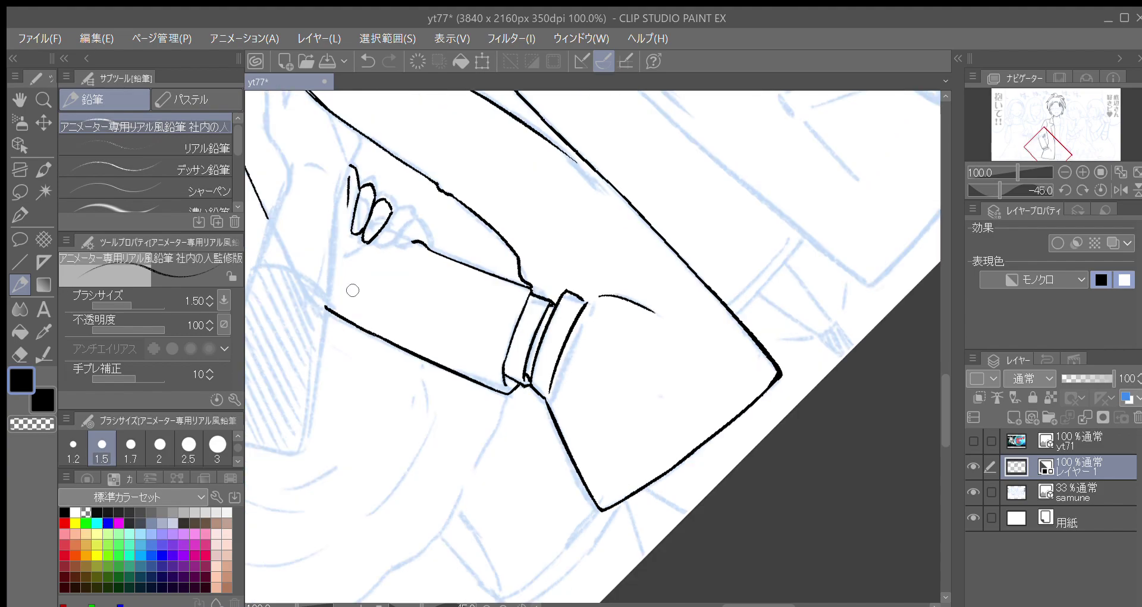
Ink the rounded outlines of the gripping hand's remaining fingers down to the forearm line.
key("minus")
key("minus")
key("minus")
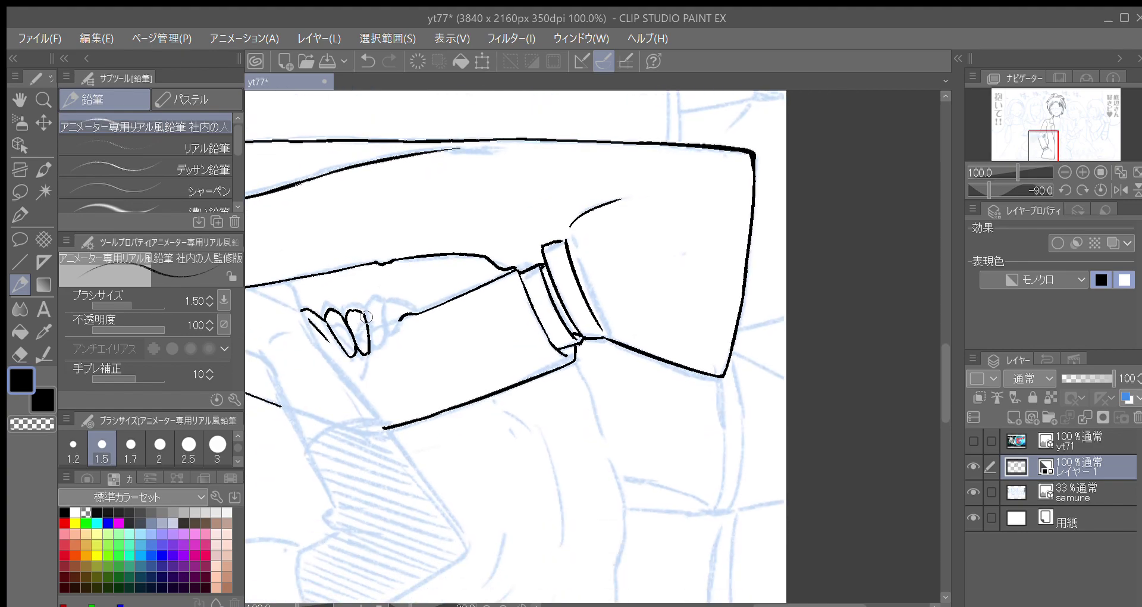
left_click_drag(367, 313, 383, 307)
key("asciicircum")
key("asciicircum")
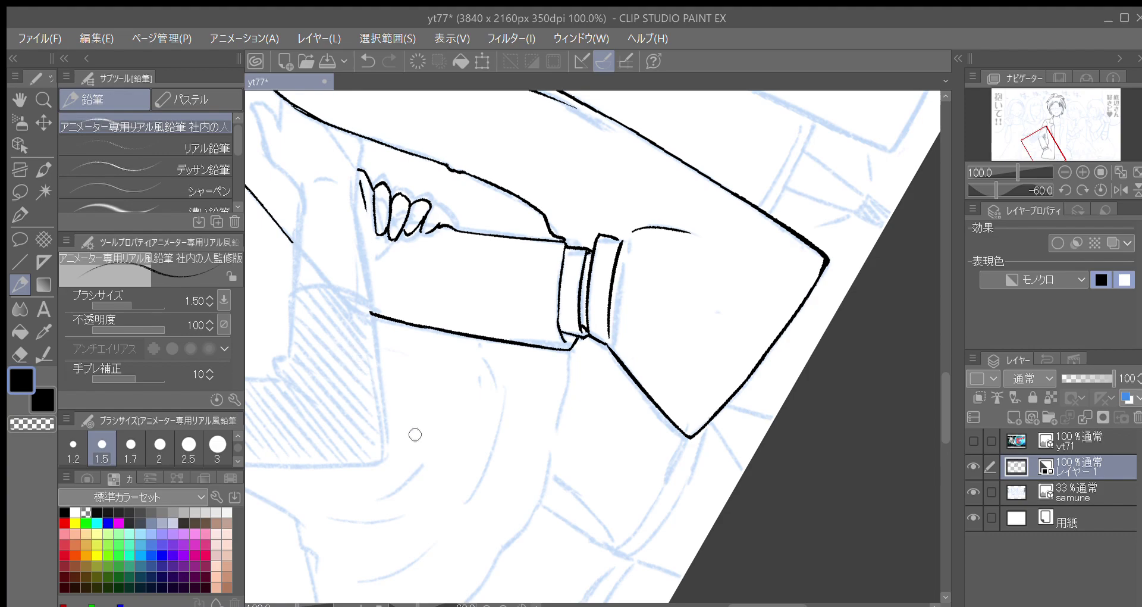
key("asciicircum")
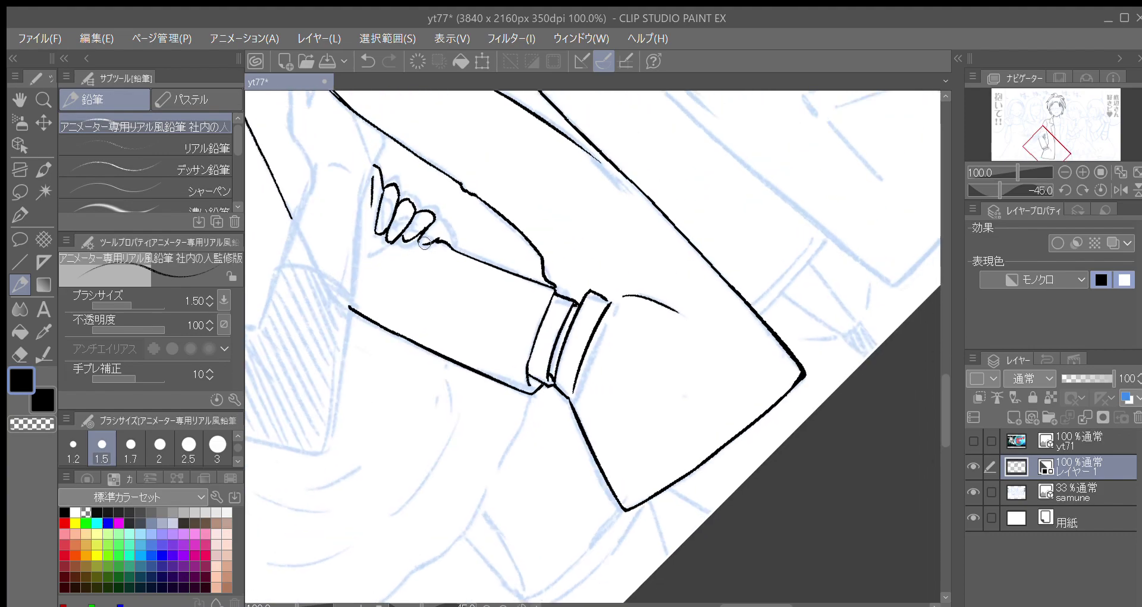
Examine the inked fingers gripping the sleeve and how they meet the forearm line.
key("asciicircum")
key("asciicircum")
key("asciicircum")
key("asciicircum")
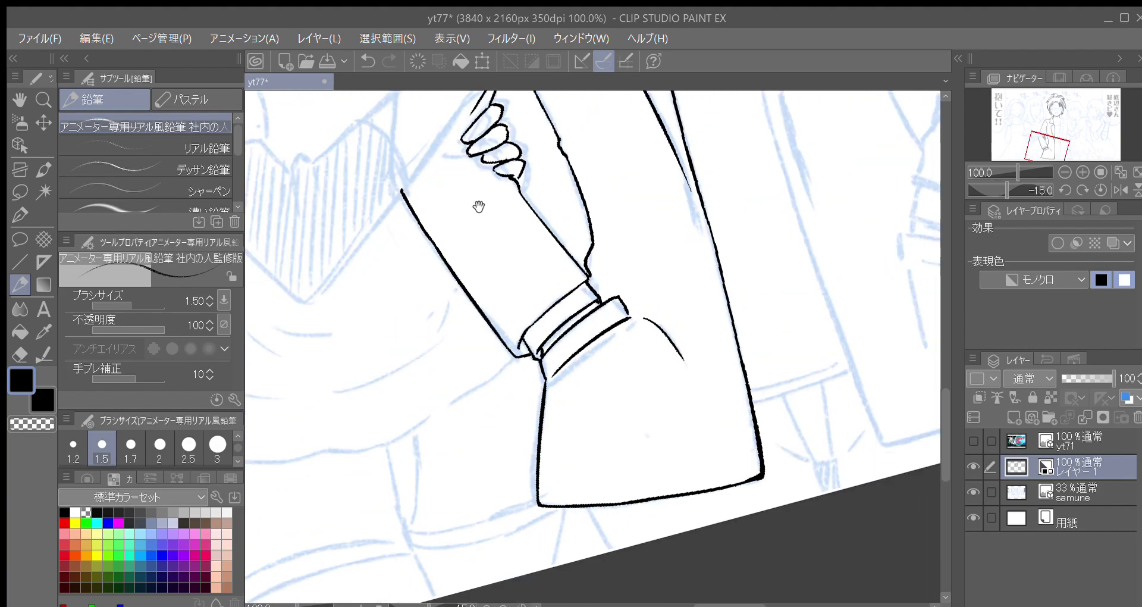
key("asciicircum")
key("asciicircum")
key("asciicircum")
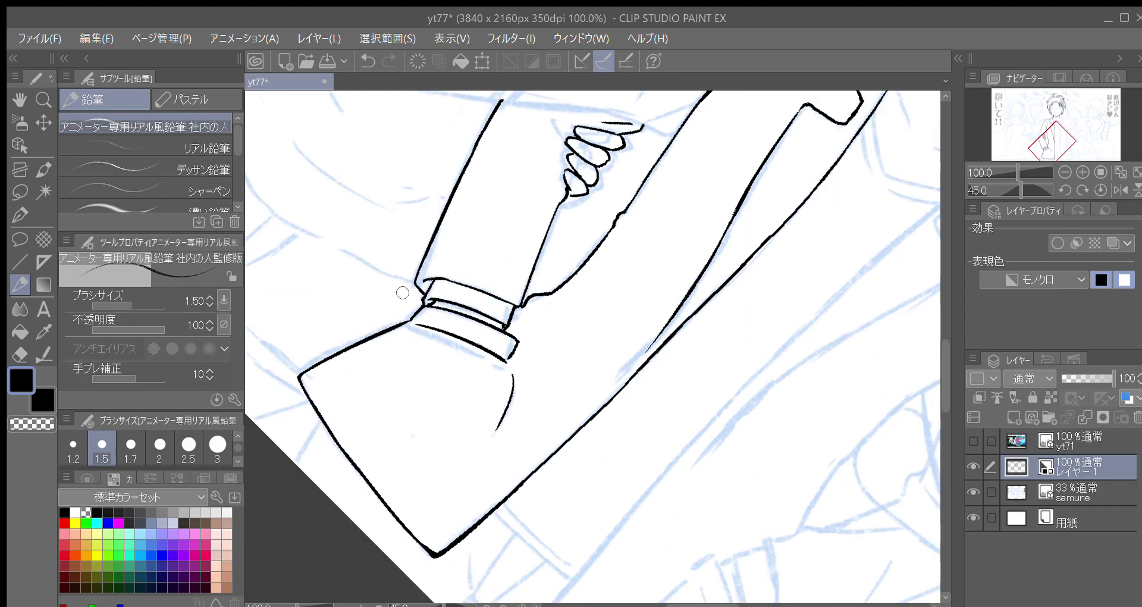
left_click_drag(506, 244, 404, 231)
mouse_move(473, 280)
left_mouse_down()
mouse_move(543, 275)
mouse_move(448, 367)
left_mouse_up()
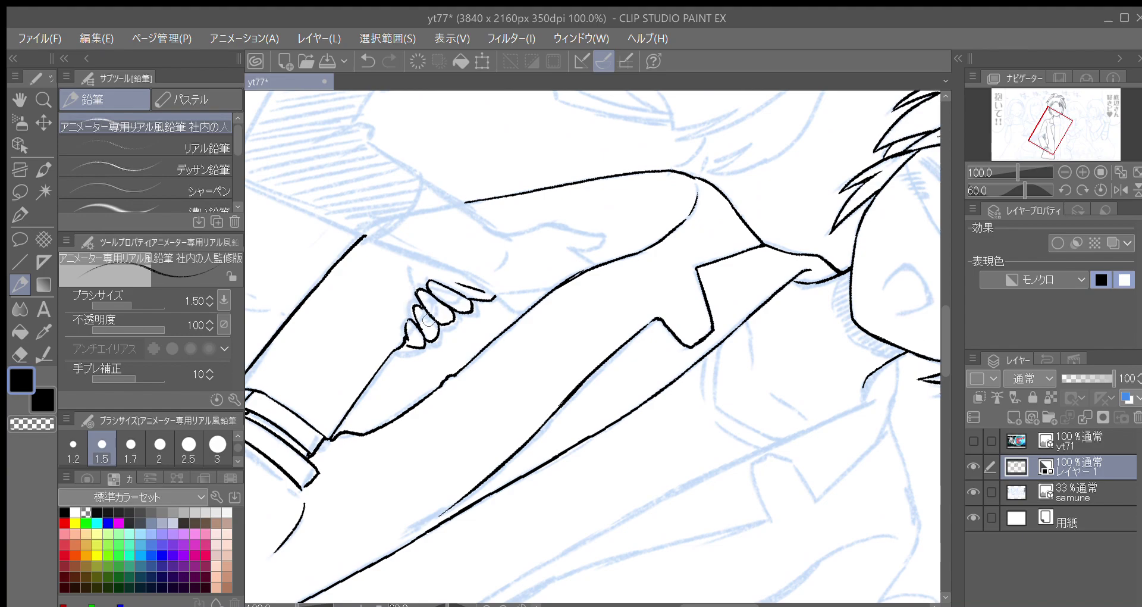
key("minus")
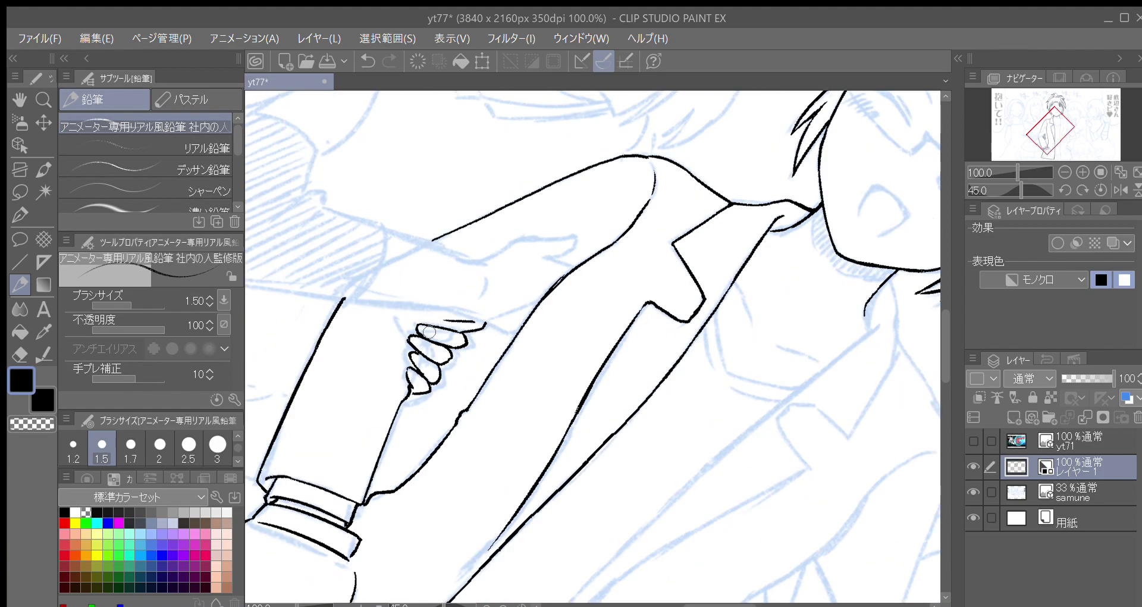
key("minus")
key("minus")
key("minus")
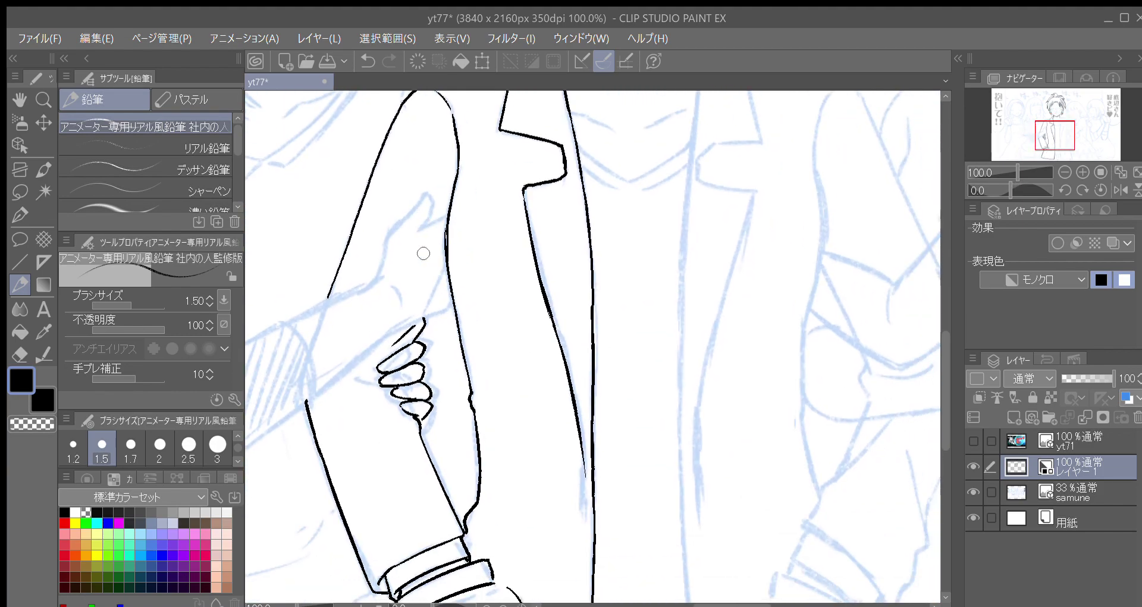
Ink the outer edge of the image-right jacket collar from the neck out to the collar's point.
left_click_drag(630, 292, 576, 342)
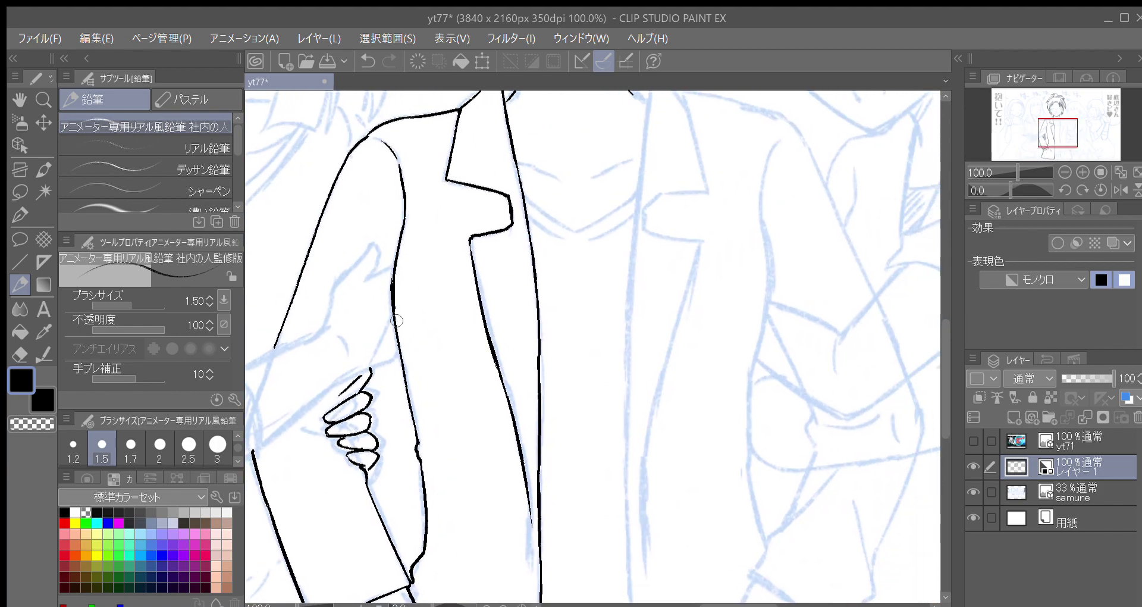
left_click_drag(459, 340, 438, 384)
left_click_drag(557, 299, 527, 400)
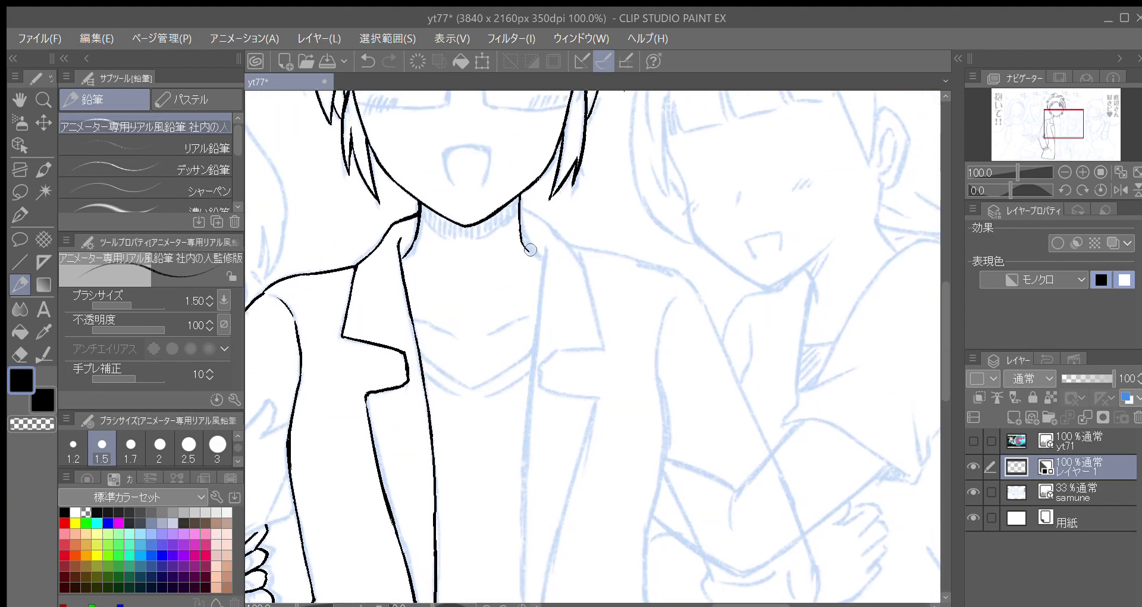
left_click_drag(612, 311, 542, 278)
key("minus")
key("minus")
key("minus")
key("minus")
key("minus")
key("minus")
key("minus")
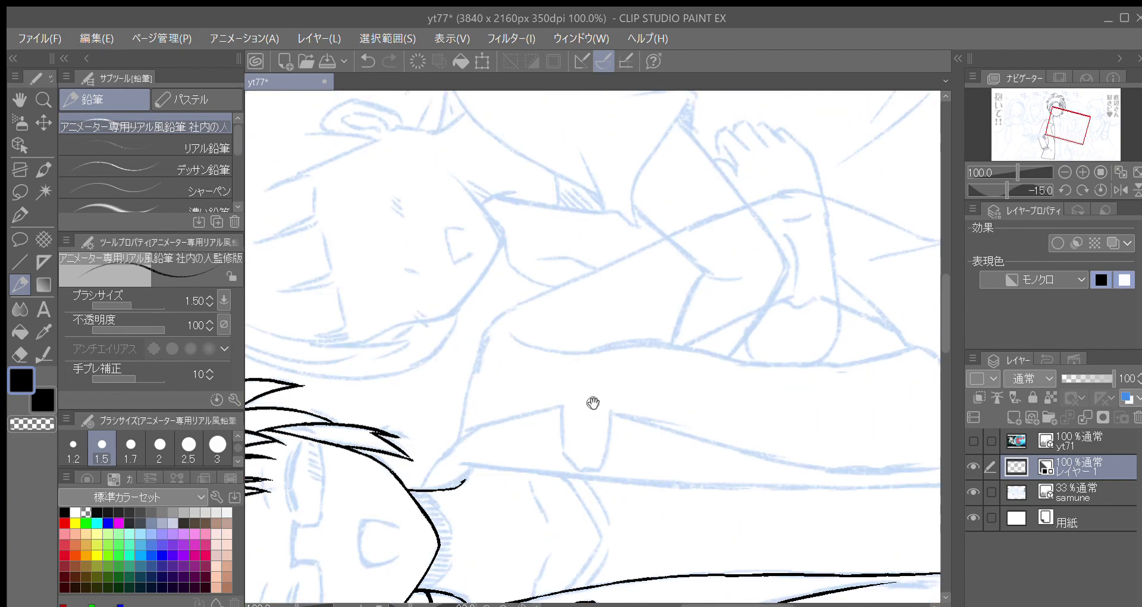
left_click_drag(516, 433, 474, 234)
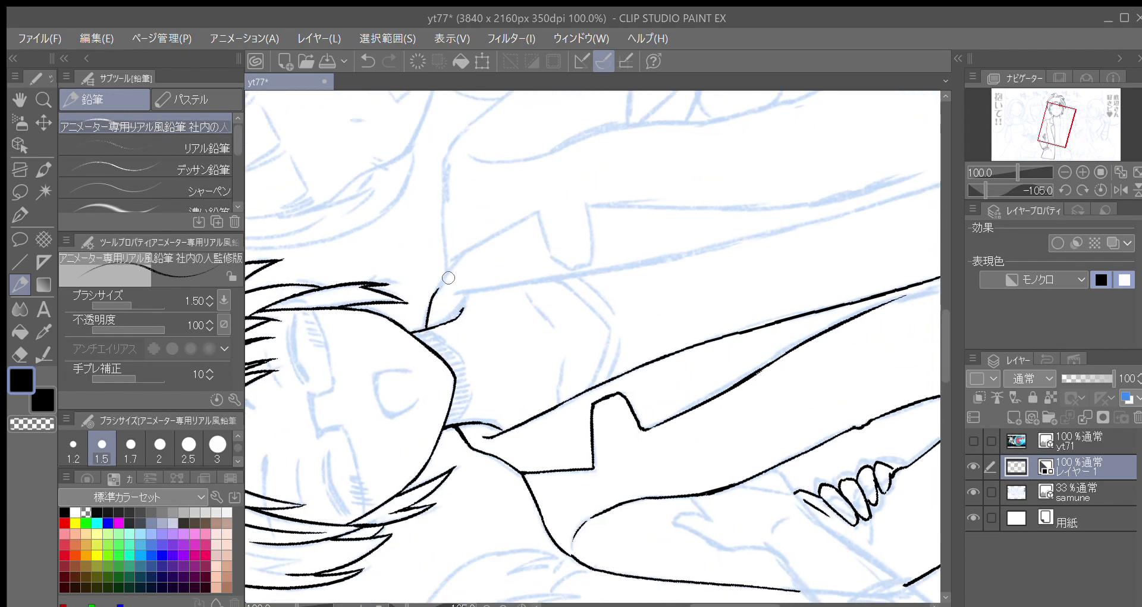
key("minus")
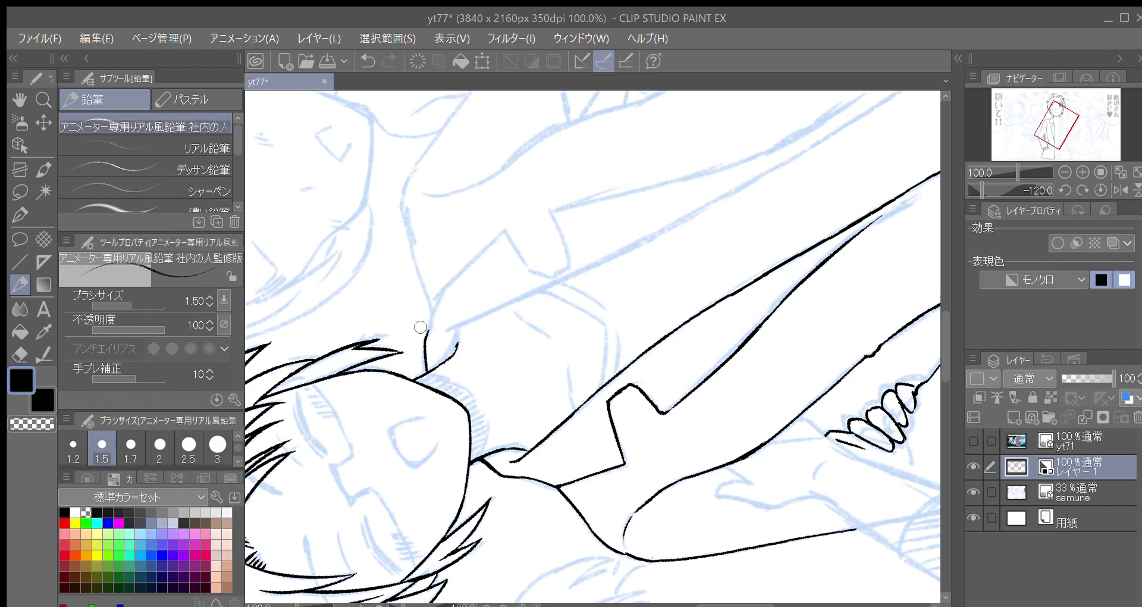
left_click_drag(426, 341, 439, 303)
key("ctrl+z")
mouse_move(425, 342)
left_mouse_down()
mouse_move(446, 292)
mouse_move(479, 258)
left_mouse_up()
key("minus")
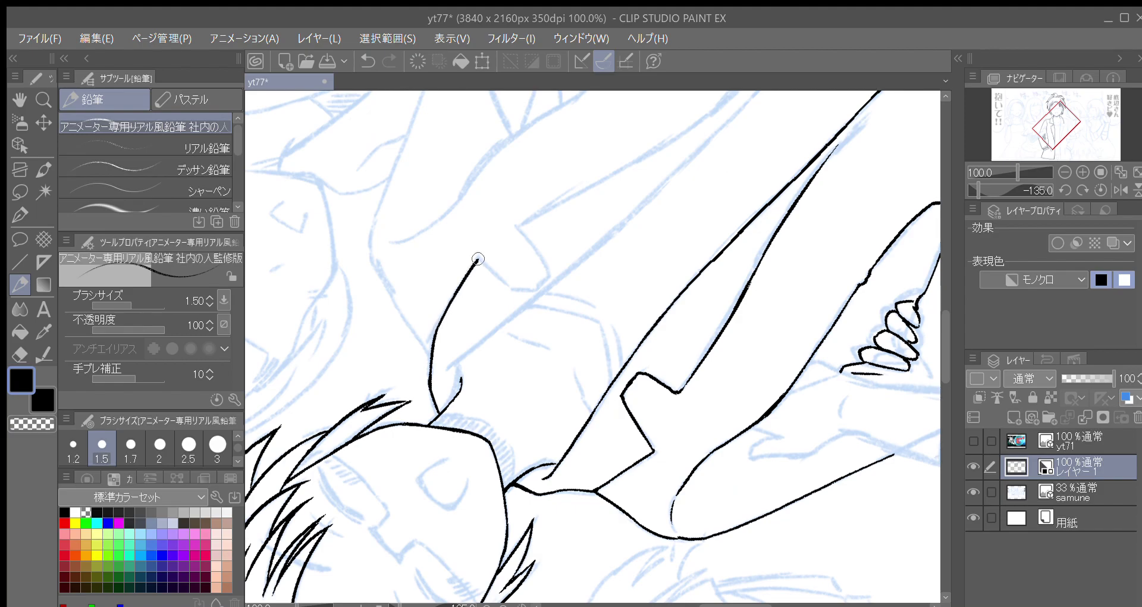
Ink the upper front edge of the image-right jacket half from the neck down to the chest.
key("asciicircum")
key("asciicircum")
key("asciicircum")
key("asciicircum")
key("asciicircum")
key("asciicircum")
key("asciicircum")
left_click_drag(653, 275, 574, 324)
key("asciicircum")
key("asciicircum")
key("asciicircum")
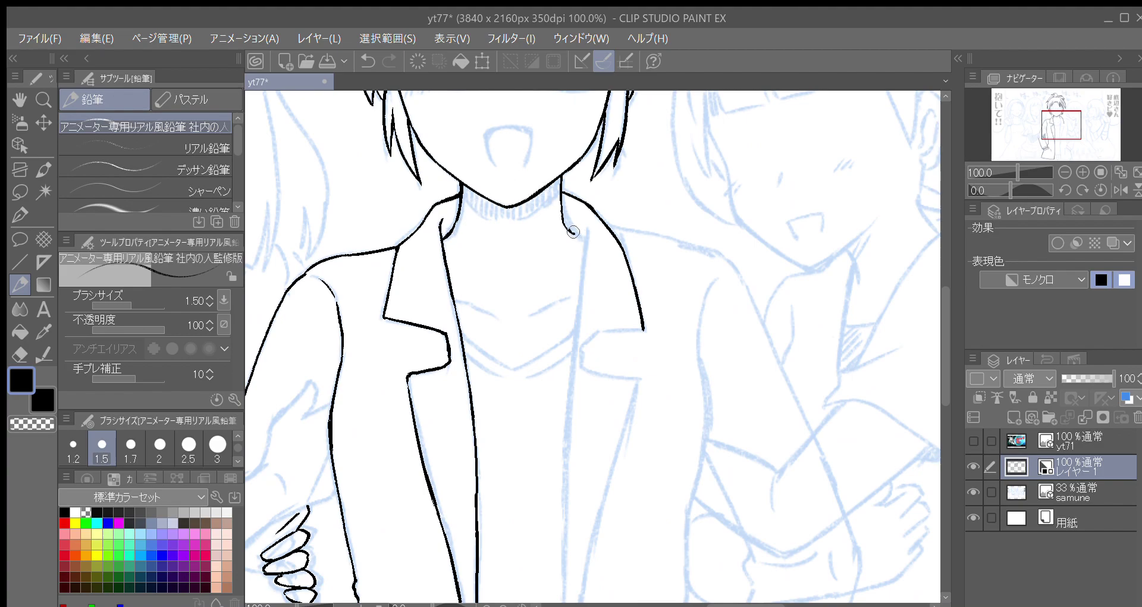
mouse_move(587, 243)
left_mouse_down()
mouse_move(581, 159)
mouse_move(568, 415)
left_mouse_up()
key("minus")
key("minus")
key("minus")
key("minus")
key("minus")
key("minus")
key("minus")
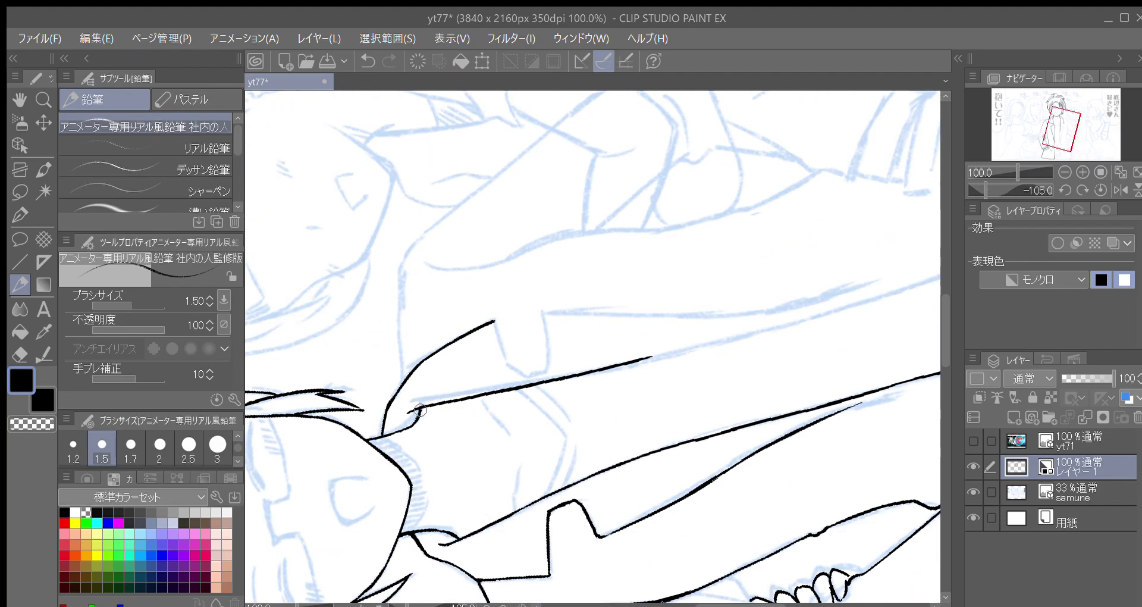
Ink the notch of the image-right lapel from the collar's point in to the front edge and back out.
key("minus")
key("minus")
key("asciicircum")
key("asciicircum")
key("asciicircum")
key("asciicircum")
key("asciicircum")
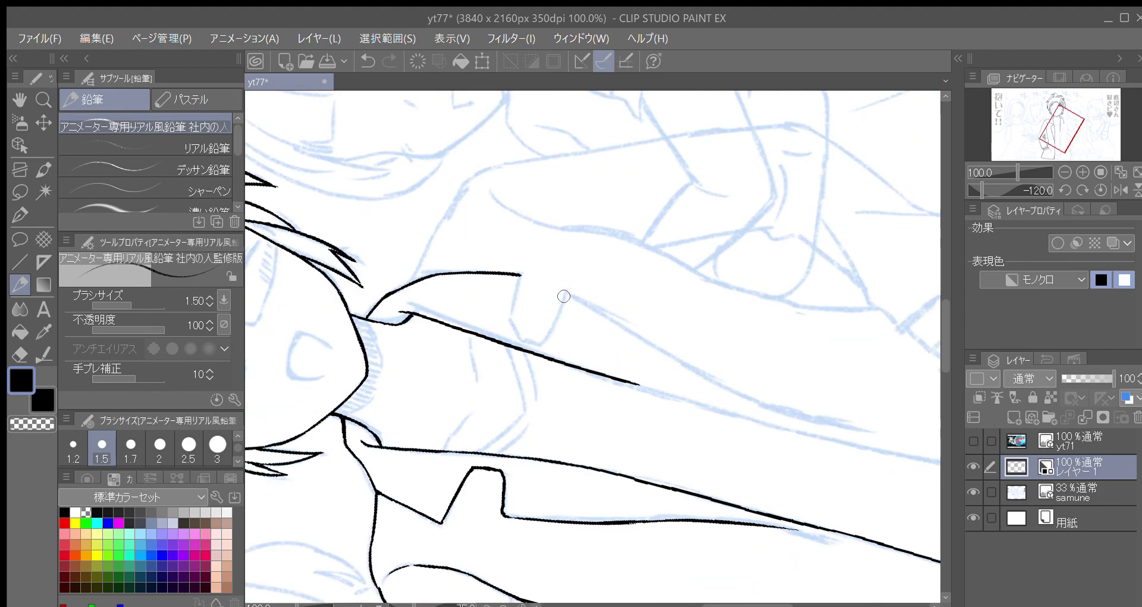
mouse_move(534, 251)
left_mouse_down()
mouse_move(564, 262)
mouse_move(562, 277)
mouse_move(614, 248)
left_mouse_up()
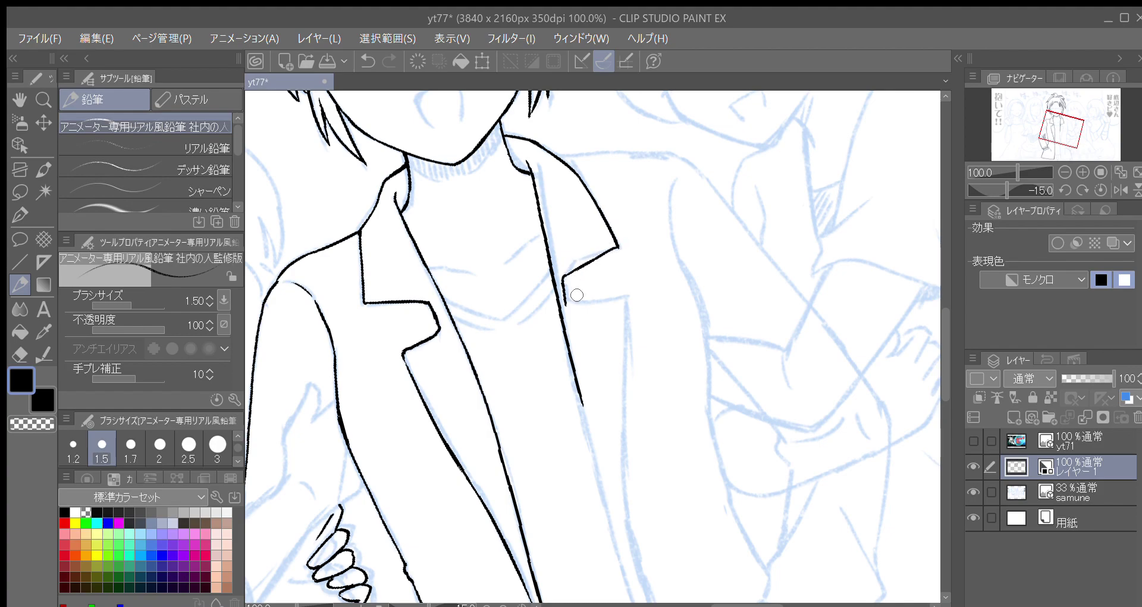
mouse_move(567, 303)
left_mouse_down()
mouse_move(632, 349)
mouse_move(556, 309)
mouse_move(486, 248)
mouse_move(515, 212)
left_mouse_up()
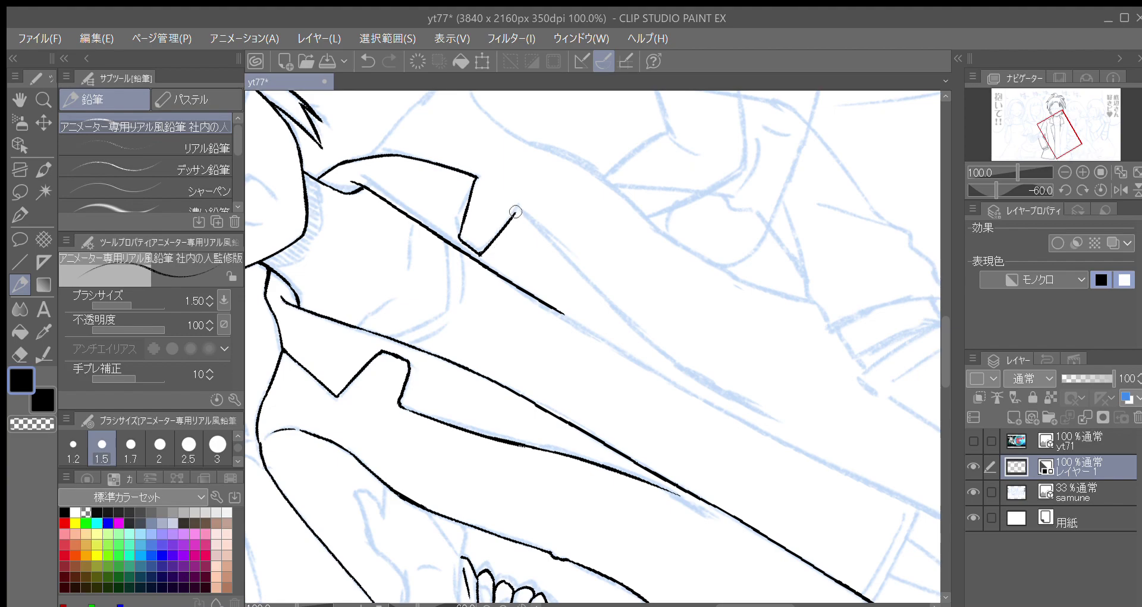
Extend the front edge of the image-right jacket half from the chest down to the hem corner.
key("asciicircum")
key("asciicircum")
key("minus")
key("minus")
key("minus")
key("minus")
key("minus")
key("minus")
key("minus")
left_click_drag(612, 416, 483, 508)
left_click_drag(417, 468, 487, 396)
key("ctrl+z")
left_click_drag(519, 359, 427, 443)
left_click_drag(387, 496, 453, 427)
left_click_drag(417, 465, 509, 352)
key("space")
left_click_drag(475, 393, 604, 241)
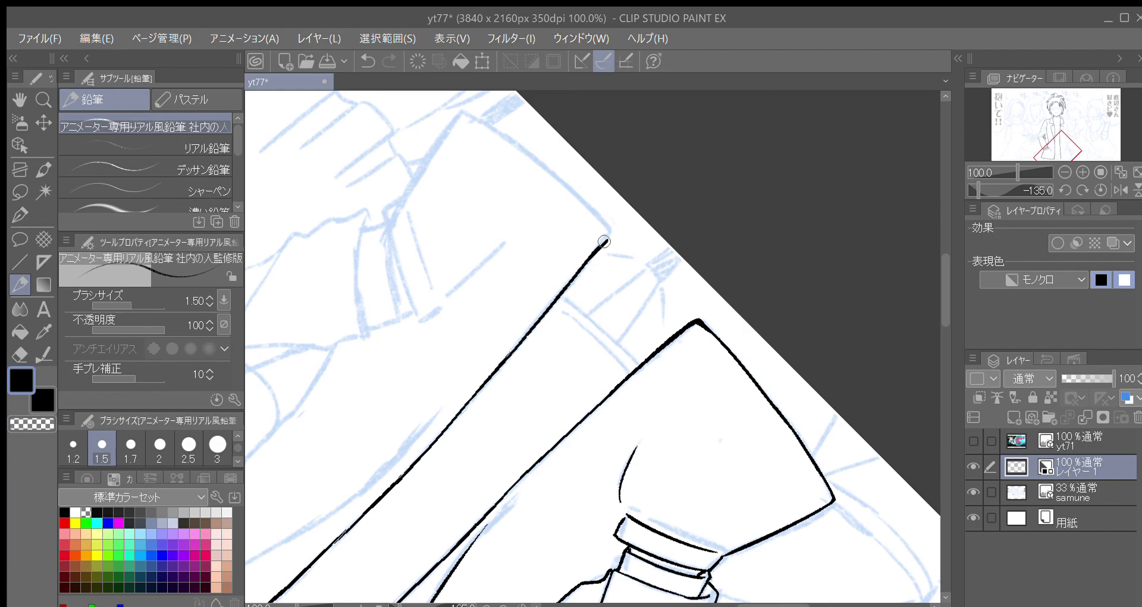
Ink the long lower edge of the image-right lapel from its outer point down toward the jacket's front edge.
key("asciicircum")
key("asciicircum")
key("asciicircum")
key("asciicircum")
key("asciicircum")
key("asciicircum")
key("asciicircum")
key("asciicircum")
key("asciicircum")
key("asciicircum")
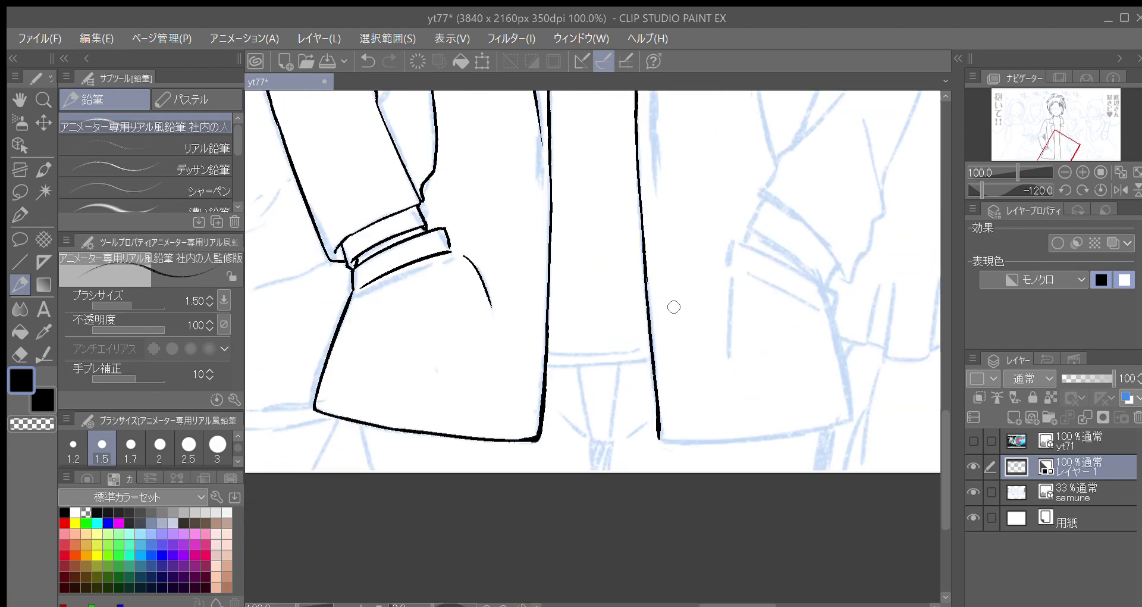
left_click_drag(706, 410, 591, 475)
mouse_move(587, 334)
left_mouse_down()
mouse_move(500, 412)
mouse_move(464, 423)
mouse_move(464, 375)
left_mouse_up()
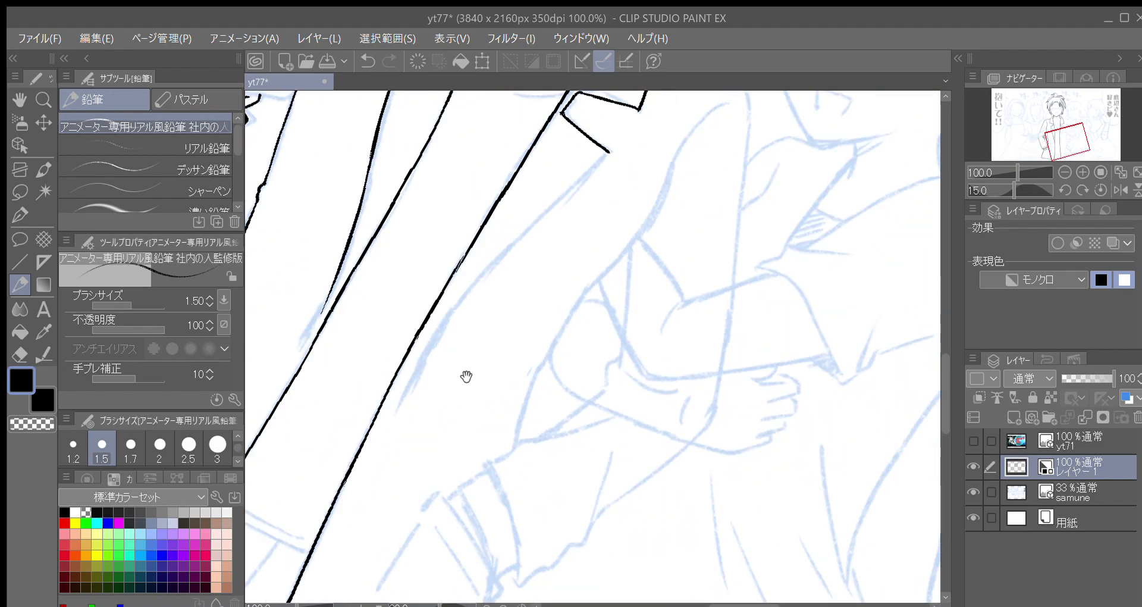
left_click_drag(389, 411, 465, 284)
key("ctrl+z")
mouse_move(387, 411)
left_mouse_down()
mouse_move(468, 282)
mouse_move(611, 154)
left_mouse_up()
left_click_drag(491, 327, 548, 255)
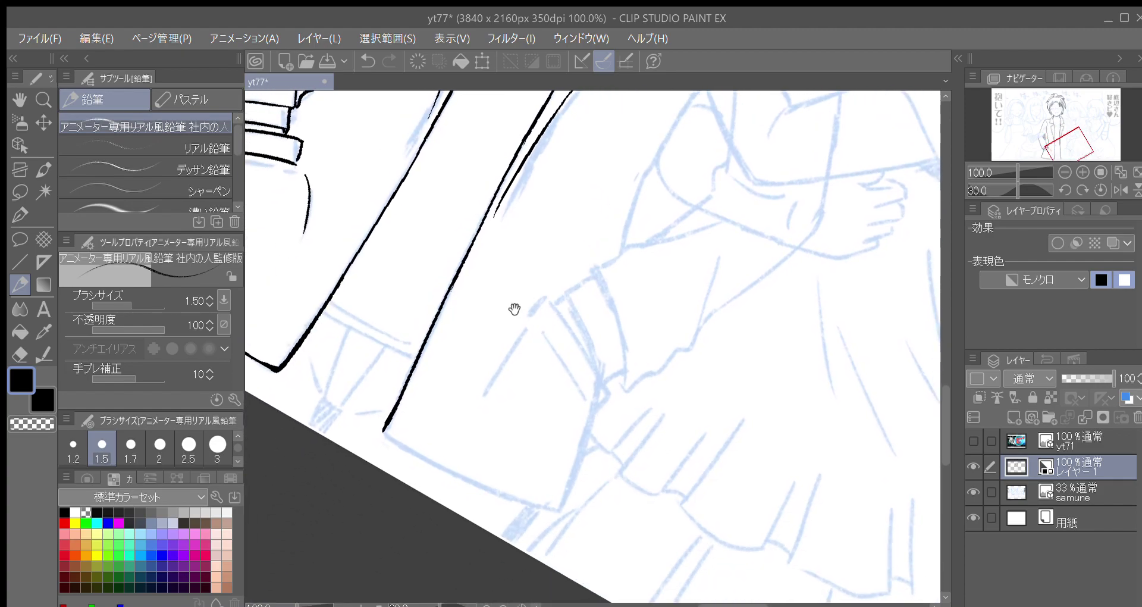
Ink the shirt's double hem line between the two open jacket fronts.
key("minus")
key("minus")
key("minus")
key("minus")
left_click_drag(542, 395, 571, 202)
key("minus")
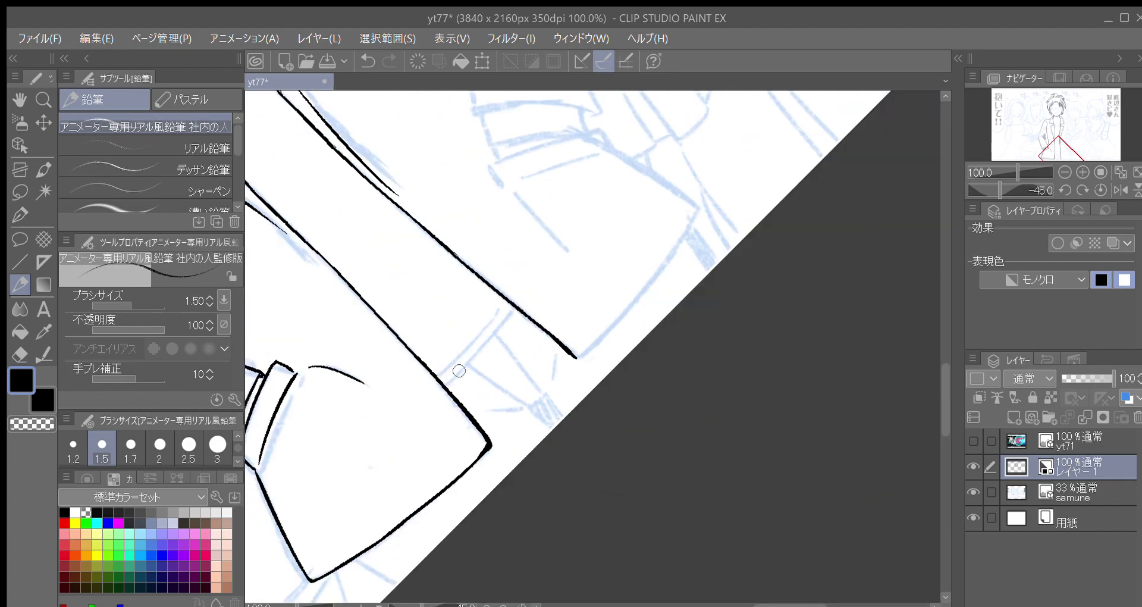
left_click_drag(463, 369, 503, 321)
mouse_move(437, 373)
left_mouse_down()
mouse_move(508, 302)
mouse_move(637, 408)
left_mouse_up()
key("asciicircum")
key("asciicircum")
Ink the image-right shoulder line from the collar out to the bend of the shoulder.
mouse_move(705, 274)
left_mouse_down()
mouse_move(612, 370)
mouse_move(550, 491)
left_mouse_up()
left_click_drag(502, 170, 516, 360)
mouse_move(470, 257)
left_mouse_down()
mouse_move(563, 416)
mouse_move(535, 362)
left_mouse_up()
mouse_move(502, 277)
left_mouse_down()
mouse_move(586, 421)
mouse_move(620, 422)
left_mouse_up()
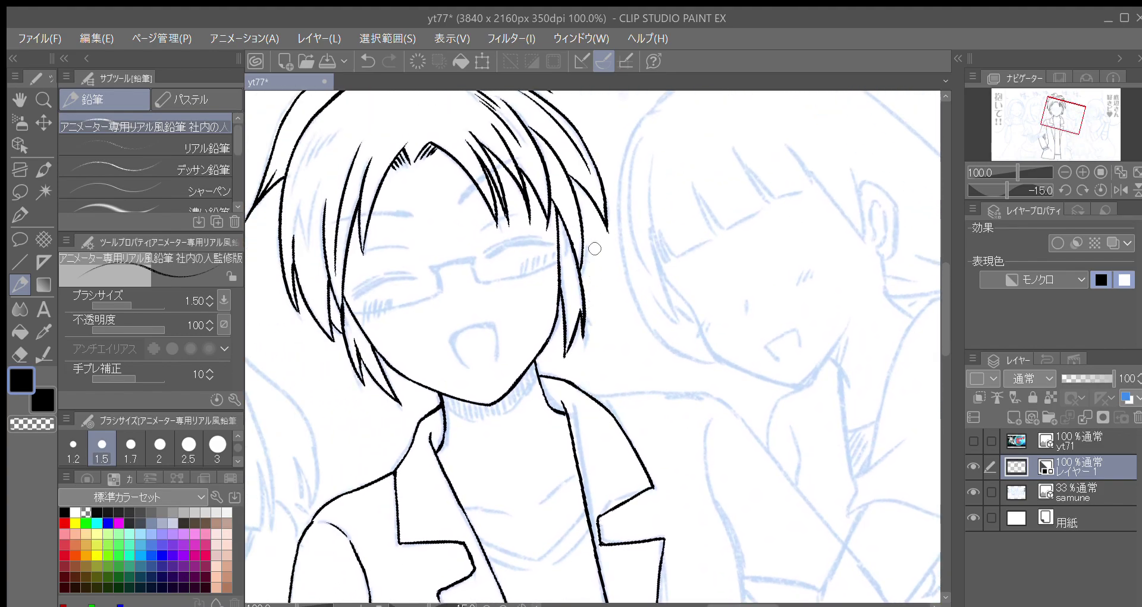
key("asciicircum")
left_click_drag(617, 262, 640, 291)
left_click_drag(596, 263, 580, 286)
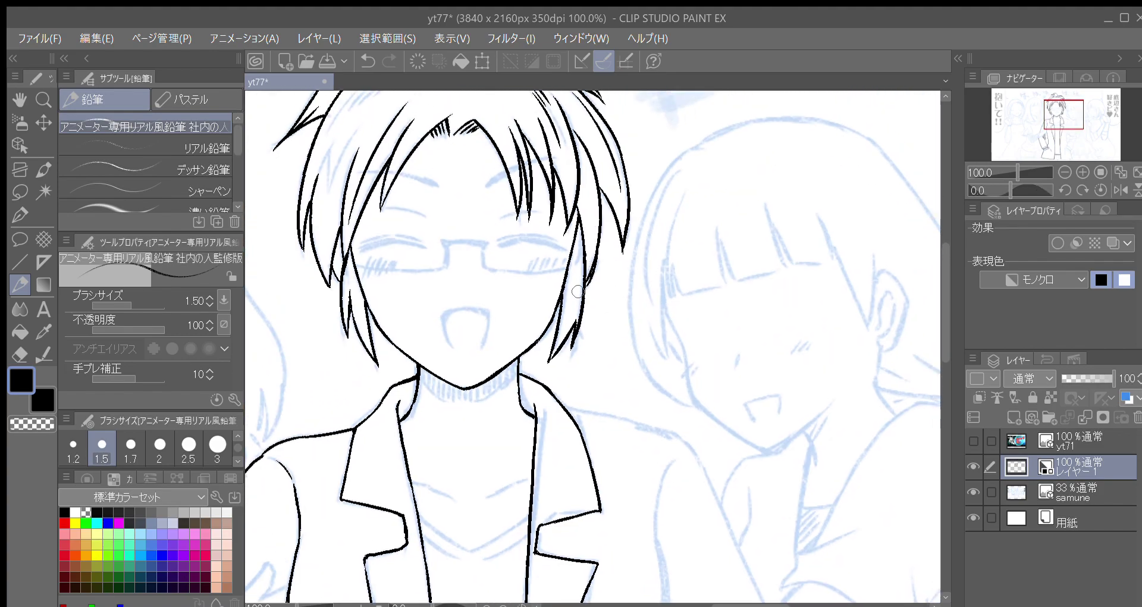
left_click_drag(617, 374, 620, 272)
key("minus")
key("minus")
key("minus")
key("minus")
key("minus")
left_click_drag(646, 414, 413, 319)
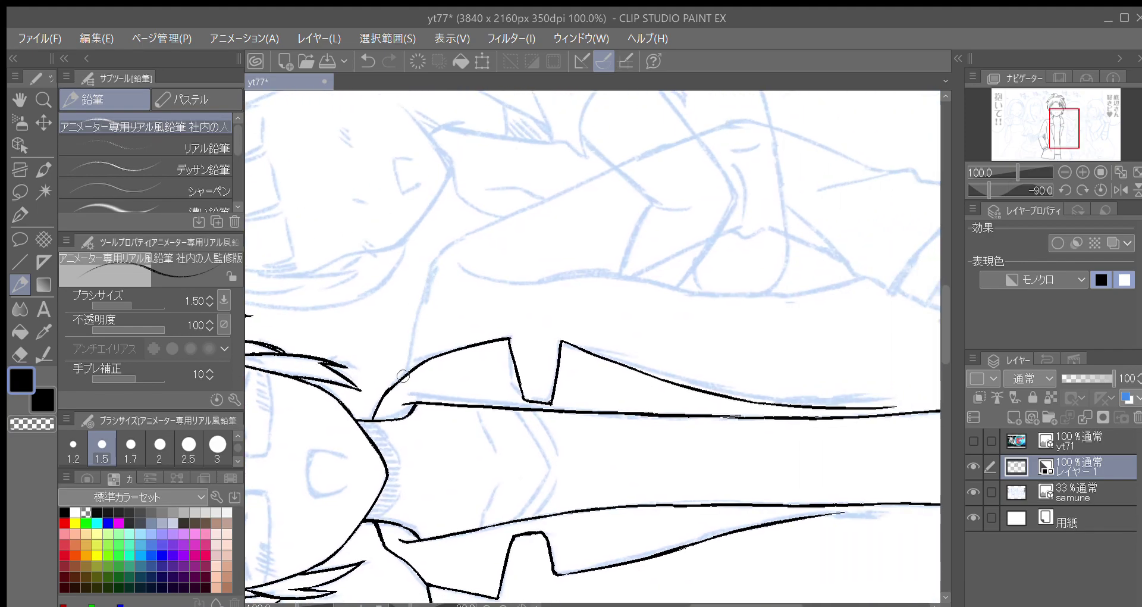
mouse_move(406, 366)
left_mouse_down()
mouse_move(433, 262)
mouse_move(457, 238)
left_mouse_up()
key("minus")
left_click_drag(501, 335, 475, 331)
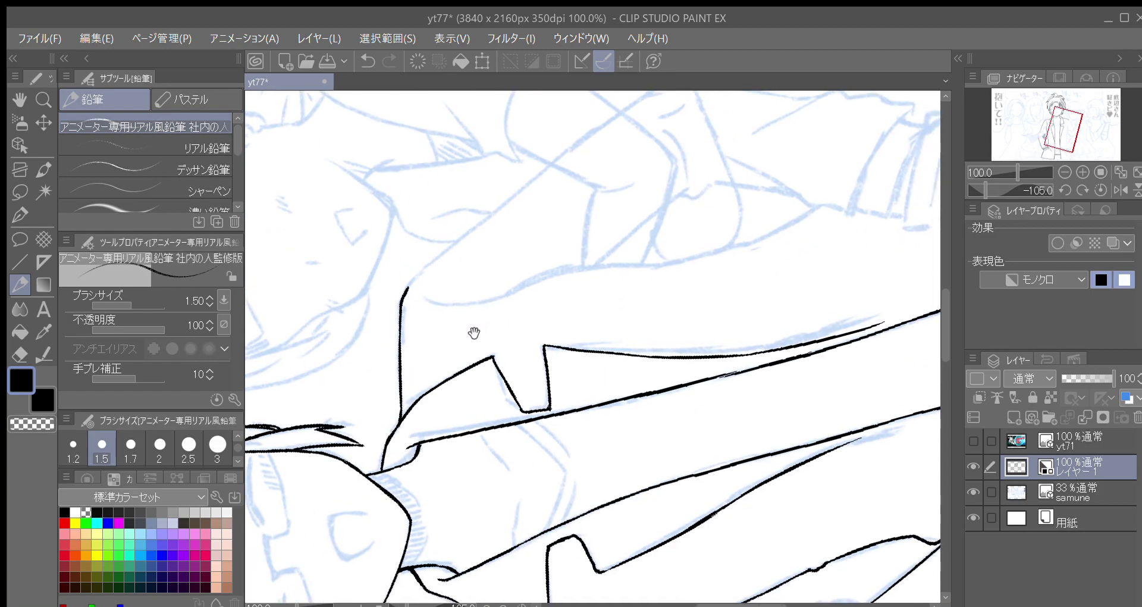
Ink the outer edge of the image-right upper sleeve from the shoulder down toward the neighbouring girl's arm.
key("minus")
key("minus")
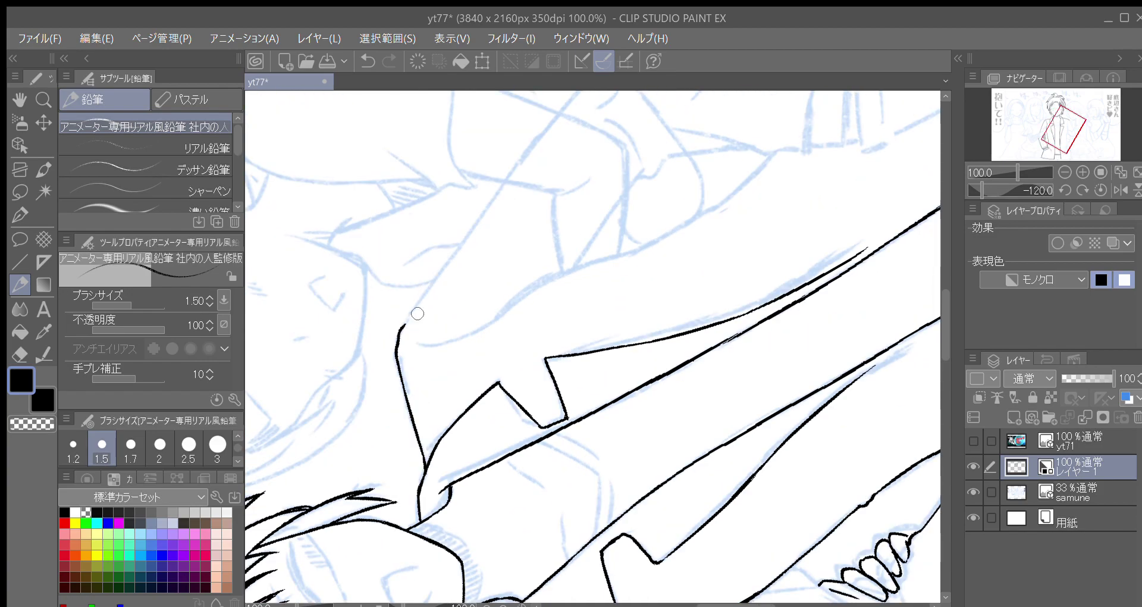
key("minus")
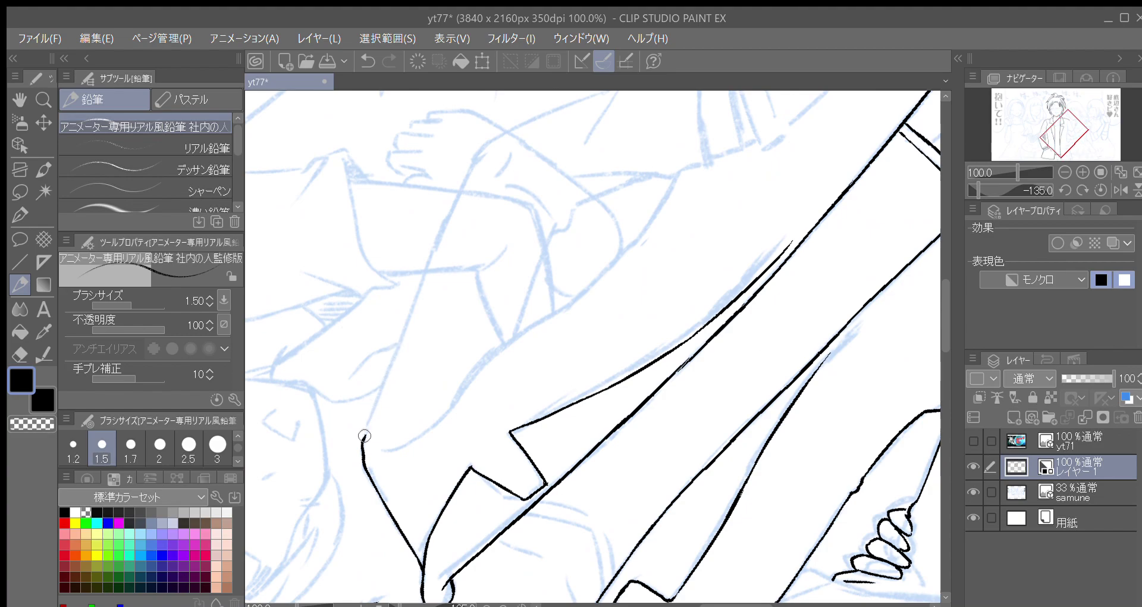
left_click_drag(476, 222, 452, 312)
Ink the armhole seam of the image-right sleeve from the shoulder down past the armpit.
key("asciicircum")
key("asciicircum")
key("asciicircum")
key("asciicircum")
key("asciicircum")
key("asciicircum")
key("asciicircum")
key("asciicircum")
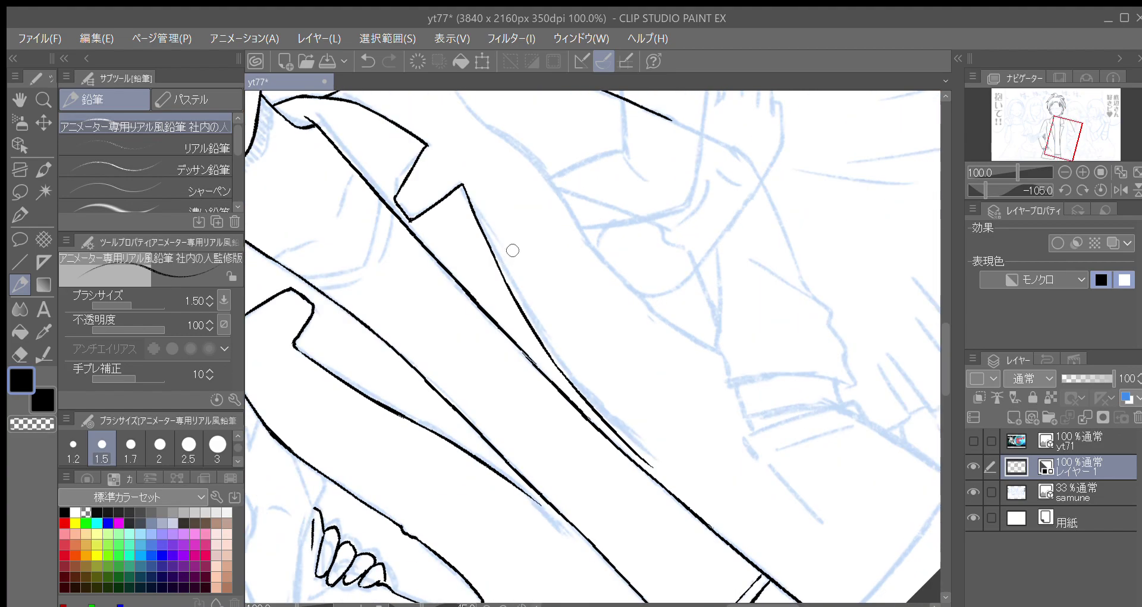
key("asciicircum")
key("asciicircum")
mouse_move(630, 275)
left_mouse_down()
mouse_move(643, 199)
mouse_move(659, 181)
left_mouse_up()
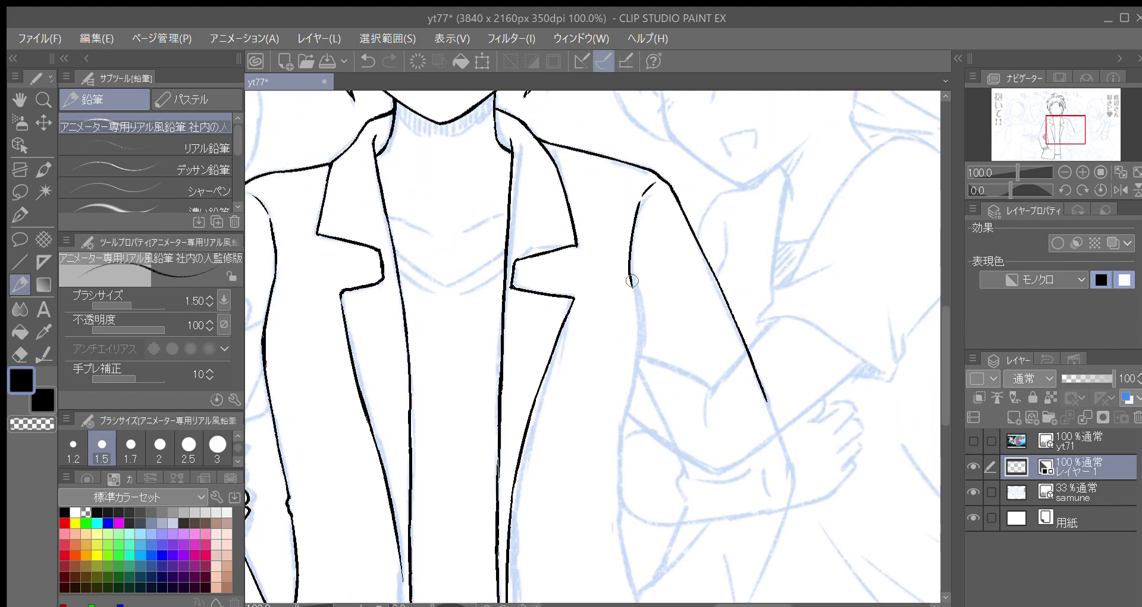
mouse_move(636, 295)
left_mouse_down()
mouse_move(639, 317)
mouse_move(638, 245)
mouse_move(650, 276)
left_mouse_up()
key("ctrl+z")
mouse_move(648, 237)
left_mouse_down()
mouse_move(646, 297)
mouse_move(650, 244)
left_mouse_up()
left_click_drag(657, 331, 643, 254)
Continue the image-right sleeve's inner edge from below the armpit down alongside the chest.
key("minus")
key("minus")
key("minus")
key("minus")
key("minus")
key("minus")
key("minus")
left_click_drag(685, 425, 505, 238)
left_click_drag(430, 317, 498, 226)
key("ctrl+z")
key("ctrl+z")
left_click_drag(421, 350, 464, 266)
left_click_drag(438, 300, 500, 230)
mouse_move(504, 225)
left_mouse_down()
mouse_move(544, 204)
mouse_move(701, 241)
mouse_move(730, 407)
left_mouse_up()
Extend the image-right sleeve's inner edge down to the point just above the cuff.
mouse_move(692, 358)
left_mouse_down()
mouse_move(634, 215)
mouse_move(671, 262)
mouse_move(668, 352)
left_mouse_up()
key("ctrl+z")
left_click_drag(669, 298, 668, 360)
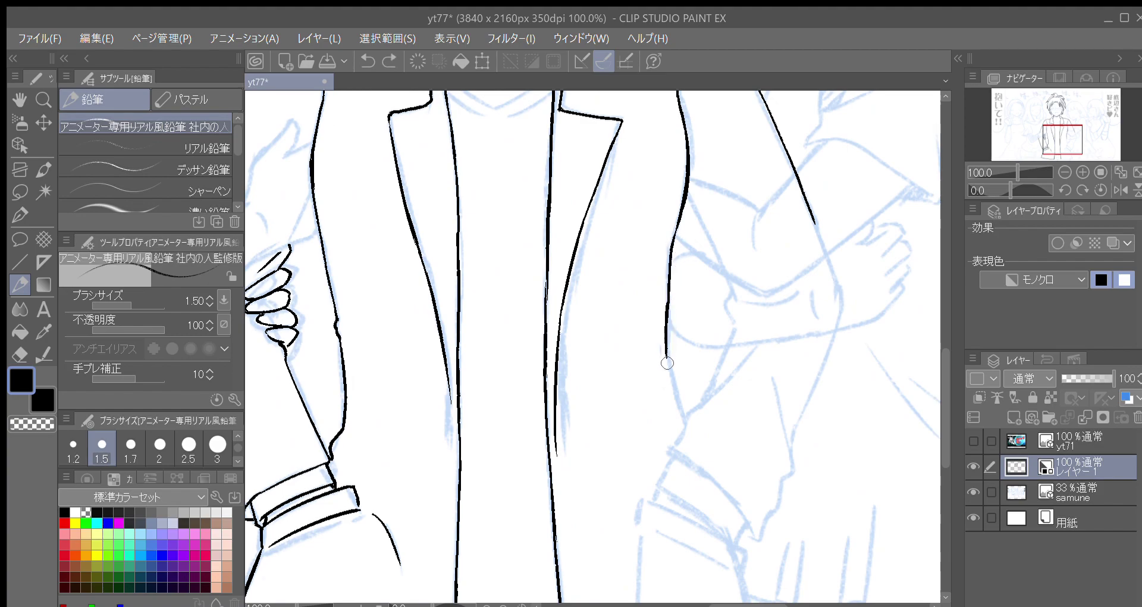
left_click_drag(667, 321, 675, 393)
left_click_drag(667, 349, 685, 422)
mouse_move(672, 463)
left_mouse_down()
mouse_move(660, 331)
mouse_move(642, 414)
mouse_move(633, 416)
mouse_move(619, 361)
mouse_move(666, 329)
mouse_move(641, 245)
mouse_move(618, 285)
left_mouse_up()
Ink the two converging fold lines on the lower image-right sleeve and the short edge leading into the cuff.
key("minus")
key("minus")
key("asciicircum")
key("asciicircum")
left_click_drag(650, 246, 615, 309)
key("ctrl+z")
left_click_drag(650, 245, 614, 308)
key("ctrl+z")
left_click_drag(650, 245, 616, 300)
key("ctrl+z")
key("minus")
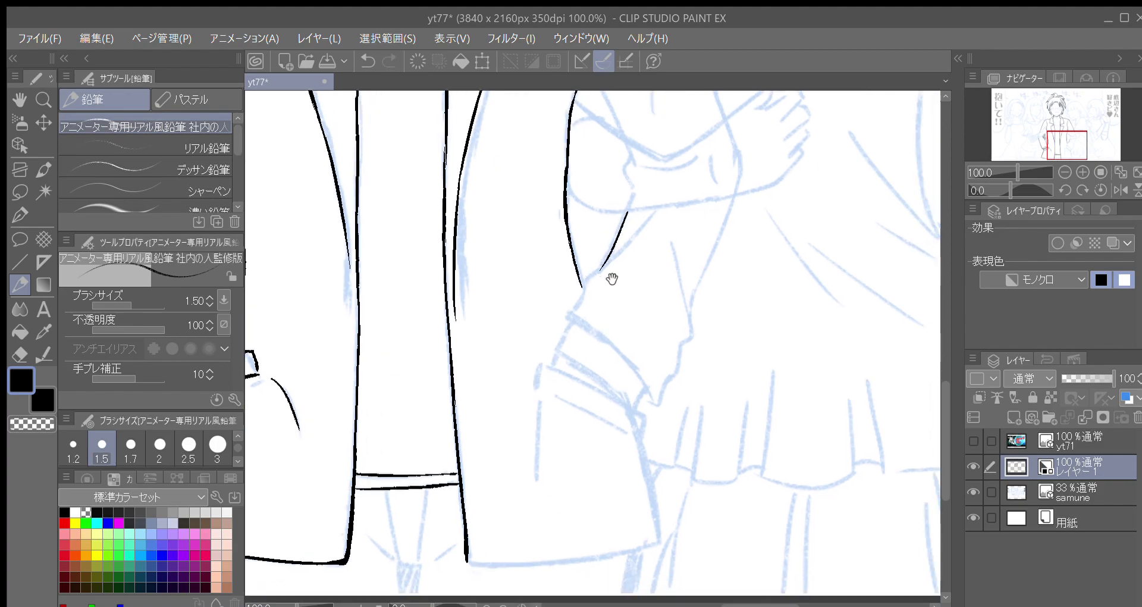
left_click_drag(589, 203, 563, 243)
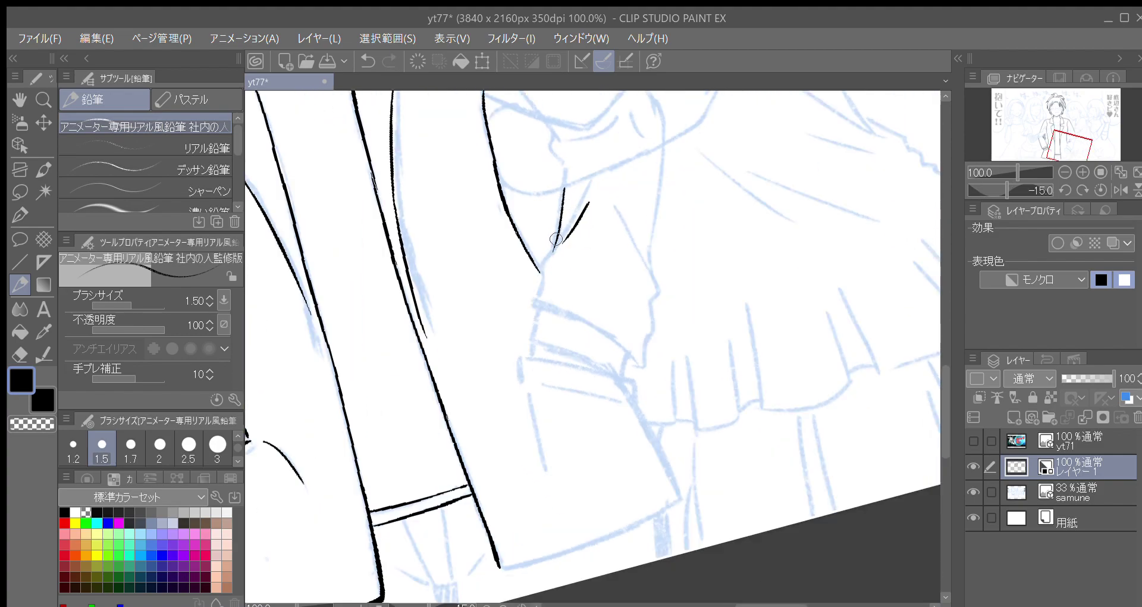
key("ctrl+z")
left_click_drag(587, 201, 551, 253)
key("ctrl+z")
left_click_drag(581, 207, 547, 258)
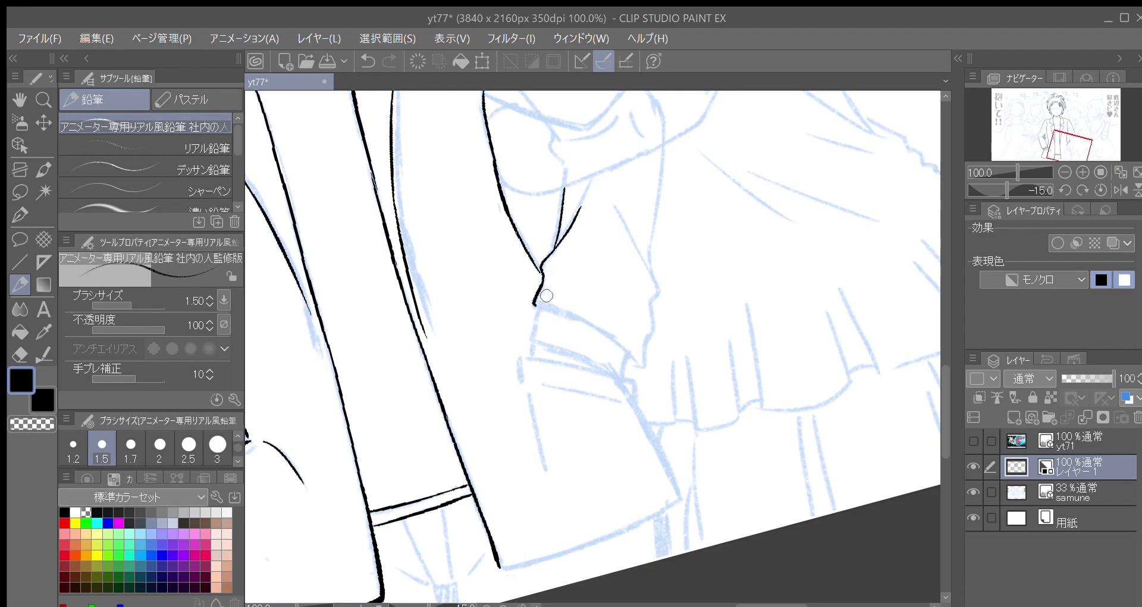
Ink the upper edge and inner end of the image-right sleeve's cuff.
key("minus")
key("minus")
key("minus")
key("minus")
key("minus")
mouse_move(572, 369)
left_mouse_down()
mouse_move(513, 270)
mouse_move(553, 230)
left_mouse_up()
key("asciicircum")
key("asciicircum")
key("asciicircum")
key("asciicircum")
key("asciicircum")
key("asciicircum")
key("asciicircum")
key("asciicircum")
left_click_drag(531, 301, 598, 236)
Ink the lower edge and outer end of the image-right cuff to close its band.
key("minus")
key("minus")
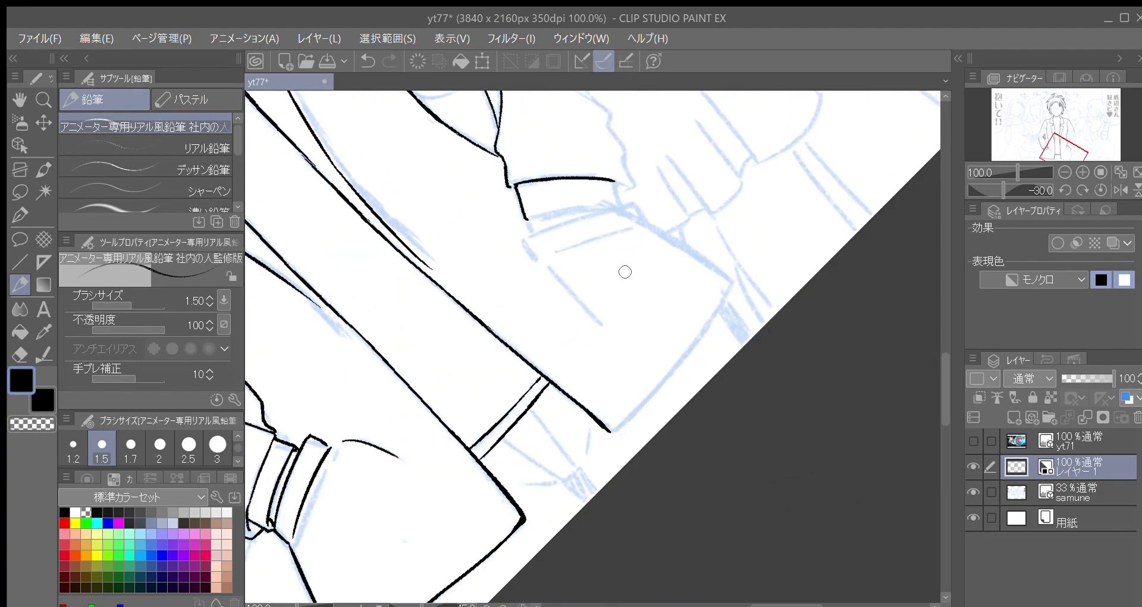
key("minus")
key("minus")
key("minus")
left_click_drag(458, 301, 513, 228)
key("asciicircum")
key("asciicircum")
key("asciicircum")
key("asciicircum")
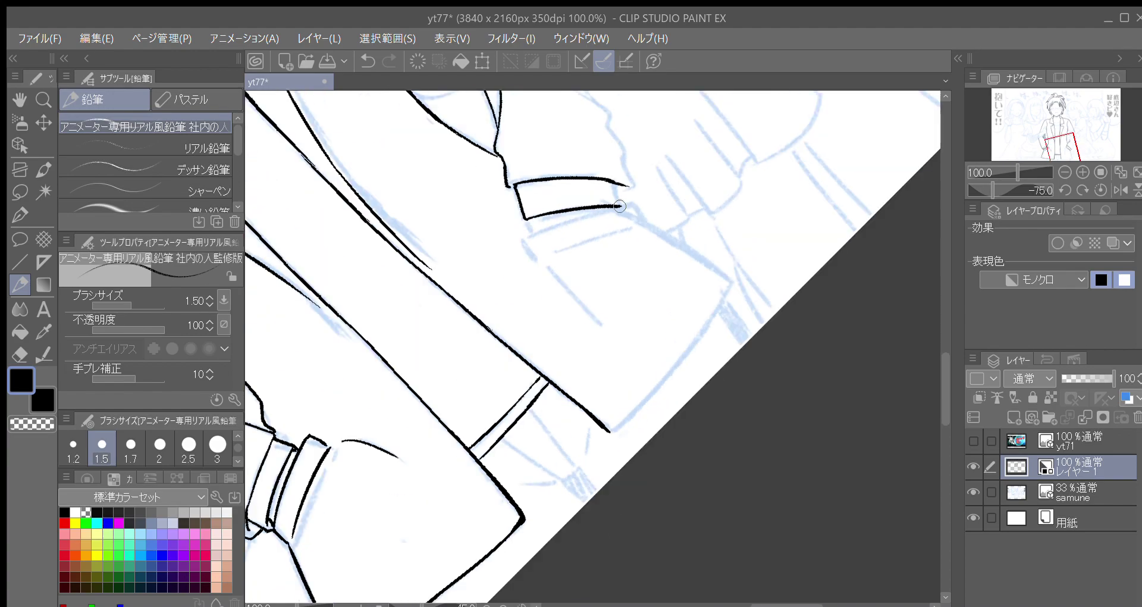
left_click_drag(637, 214, 637, 237)
left_click_drag(546, 227, 549, 245)
Ink the jacket pocket's opening edge below the image-right cuff and the short start of the pocket's side.
key("minus")
key("minus")
key("minus")
key("minus")
mouse_move(480, 344)
left_mouse_down()
mouse_move(488, 301)
mouse_move(538, 240)
left_mouse_up()
key("asciicircum")
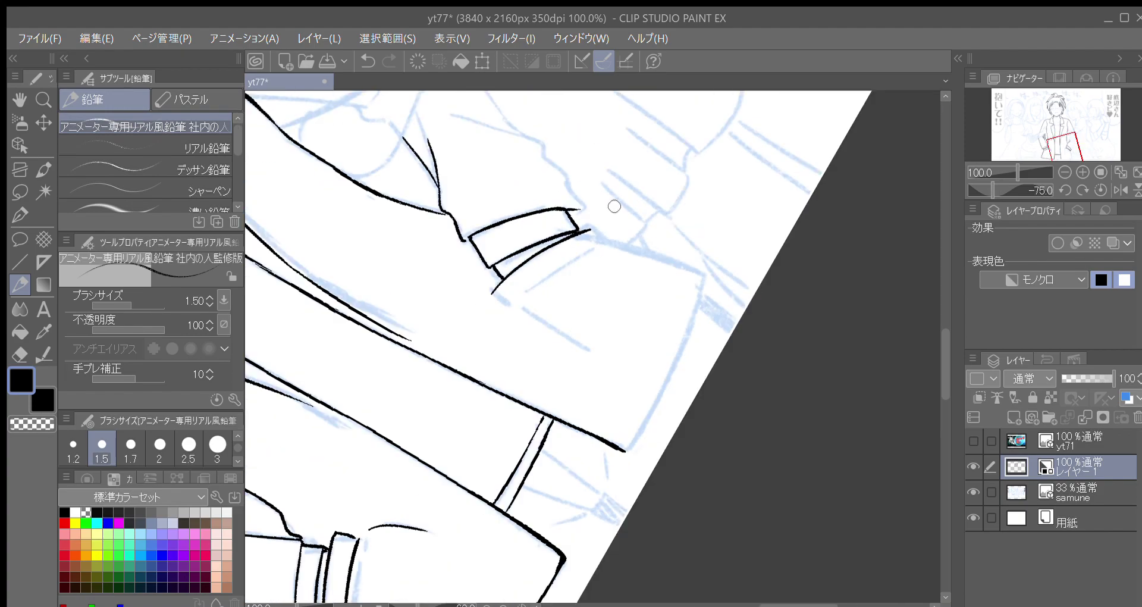
key("asciicircum")
key("asciicircum")
key("asciicircum")
key("asciicircum")
key("asciicircum")
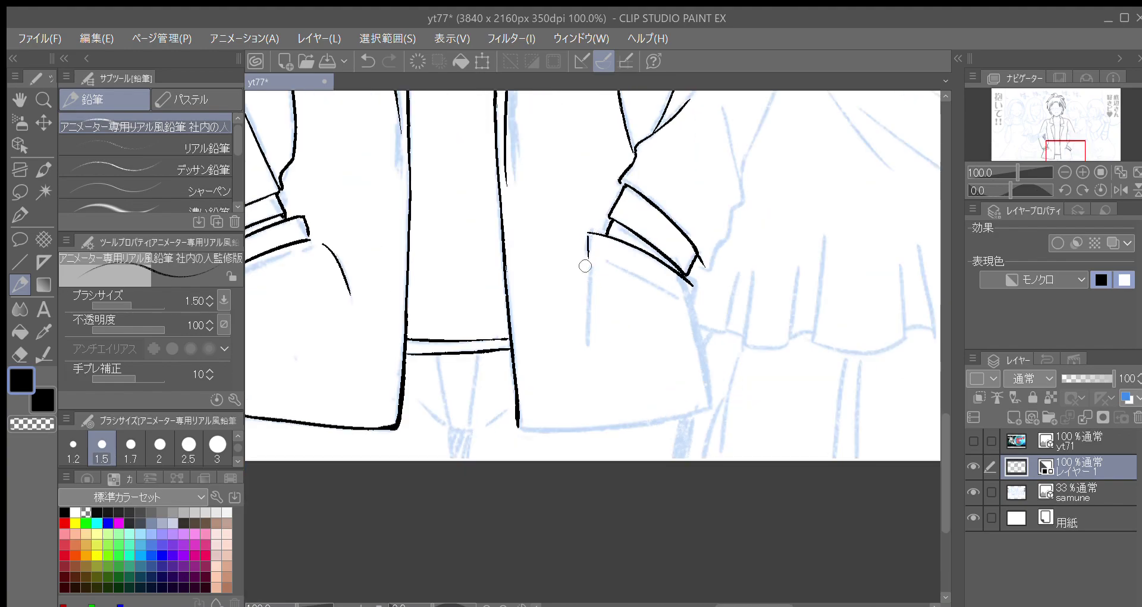
Ink a second line parallel to the image-right pocket's opening edge.
key("minus")
key("minus")
key("minus")
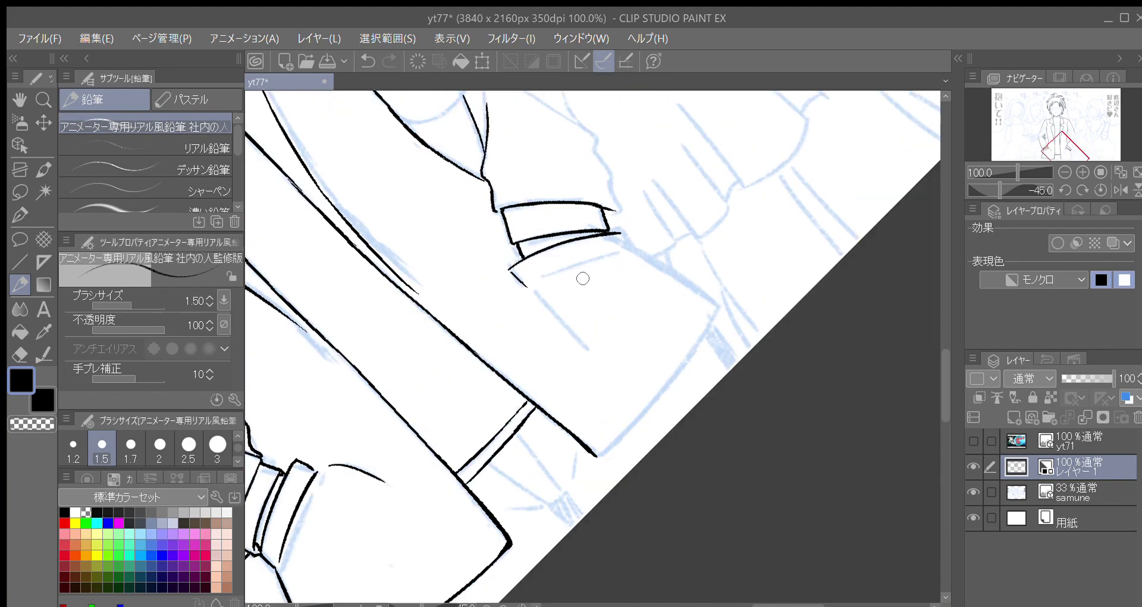
key("minus")
key("minus")
key("minus")
key("minus")
key("minus")
key("minus")
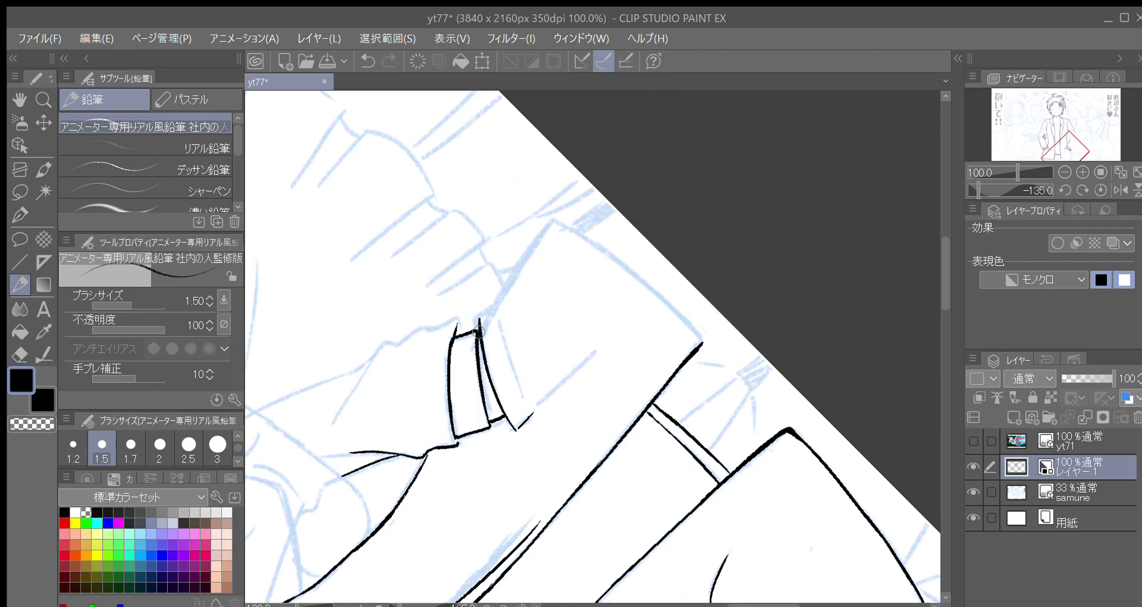
left_click_drag(500, 317, 522, 392)
key("ctrl+z")
Ink the jacket's outer side edge from the image-right pocket down to the hem corner.
left_click_drag(490, 312, 543, 237)
key("ctrl+z")
left_click_drag(496, 304, 556, 214)
Ink the bottom hem of the jacket's image-right half from the outer corner to the front edge.
key("minus")
key("minus")
key("minus")
key("minus")
key("minus")
key("minus")
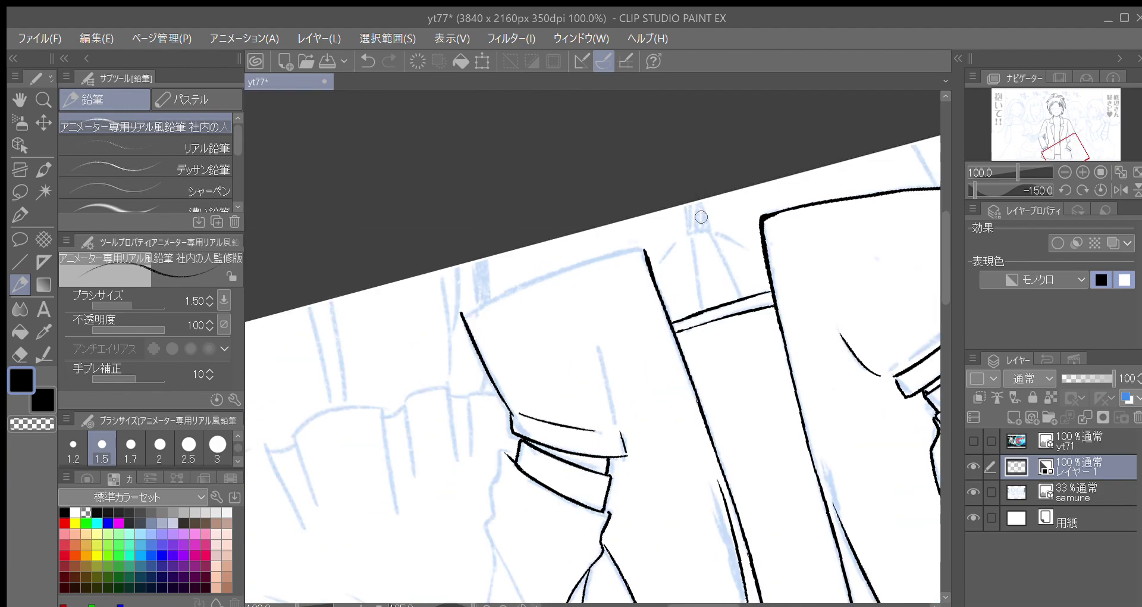
left_click_drag(617, 362, 587, 322)
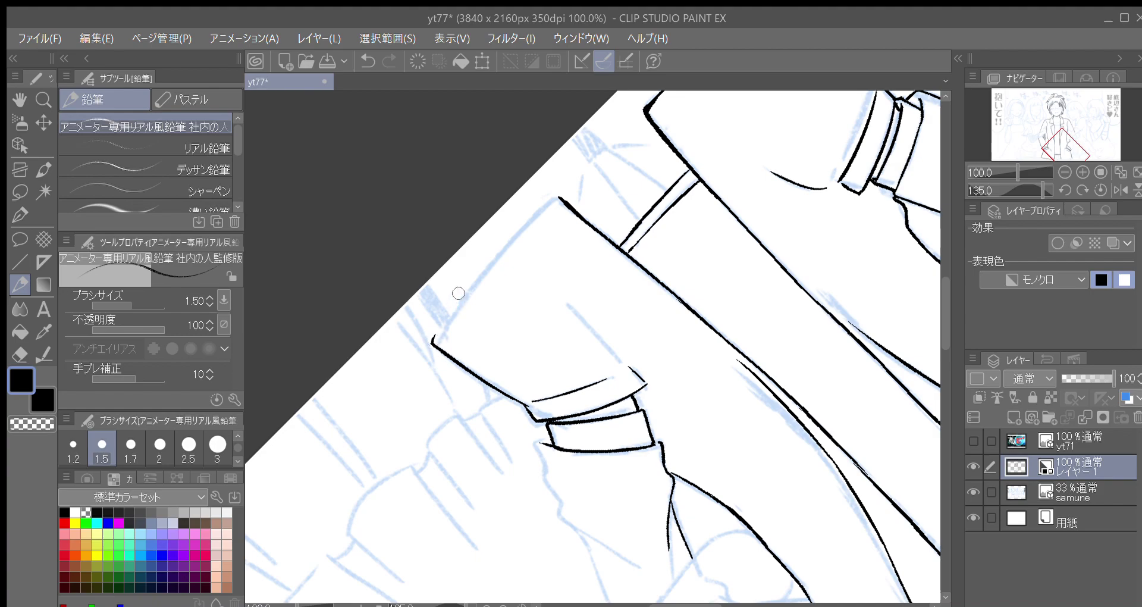
left_click_drag(505, 285, 494, 296)
left_click_drag(433, 334, 453, 303)
left_click_drag(423, 352, 516, 232)
left_click_drag(478, 277, 533, 214)
left_click_drag(498, 249, 543, 207)
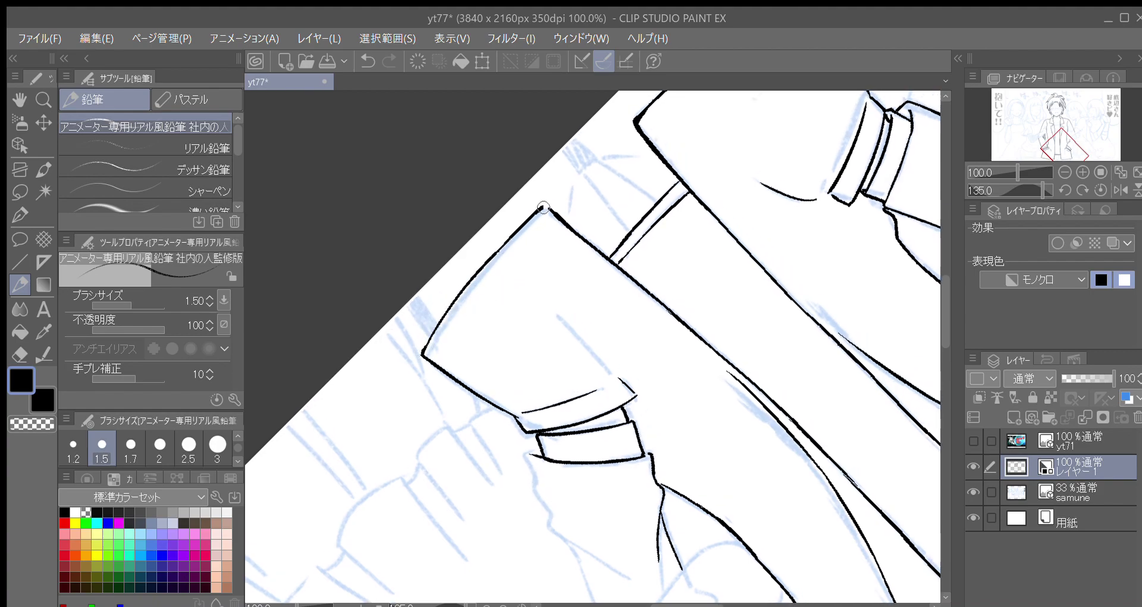
Ink the shirt's curved neckline between the two lapels and begin its parallel second line.
key("minus")
key("minus")
key("minus")
key("minus")
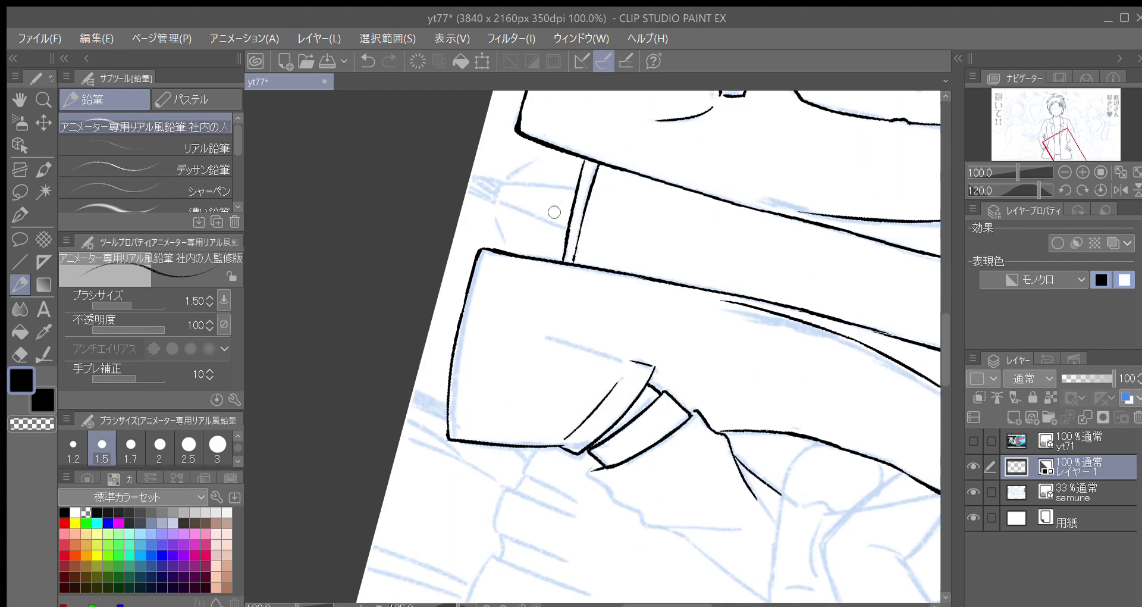
key("minus")
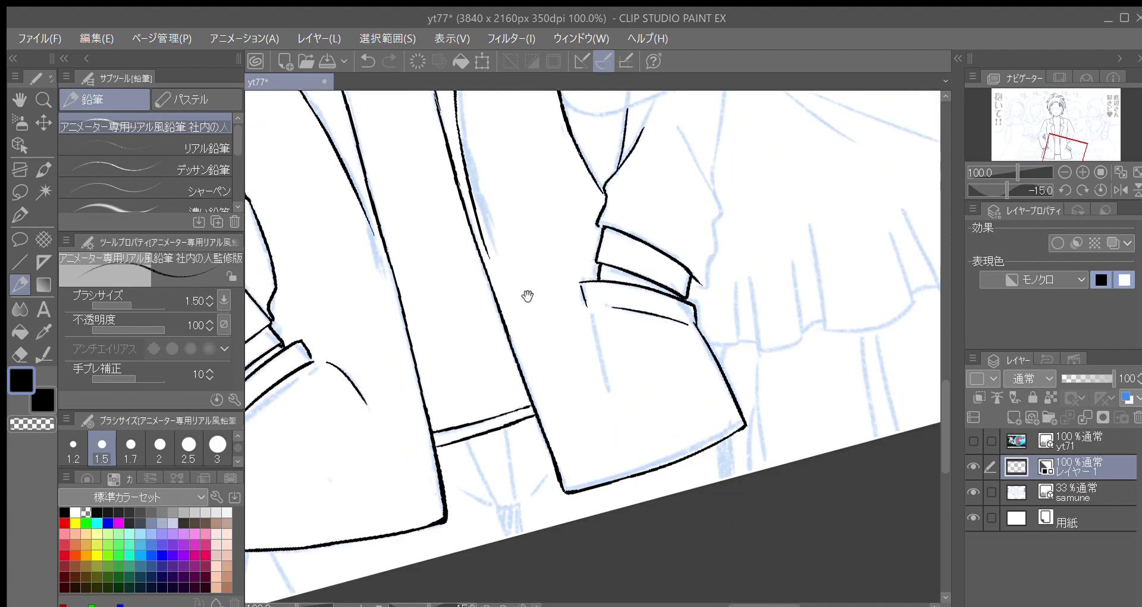
key("asciicircum")
left_click_drag(522, 298, 544, 435)
scroll(510, 378, "up", 6)
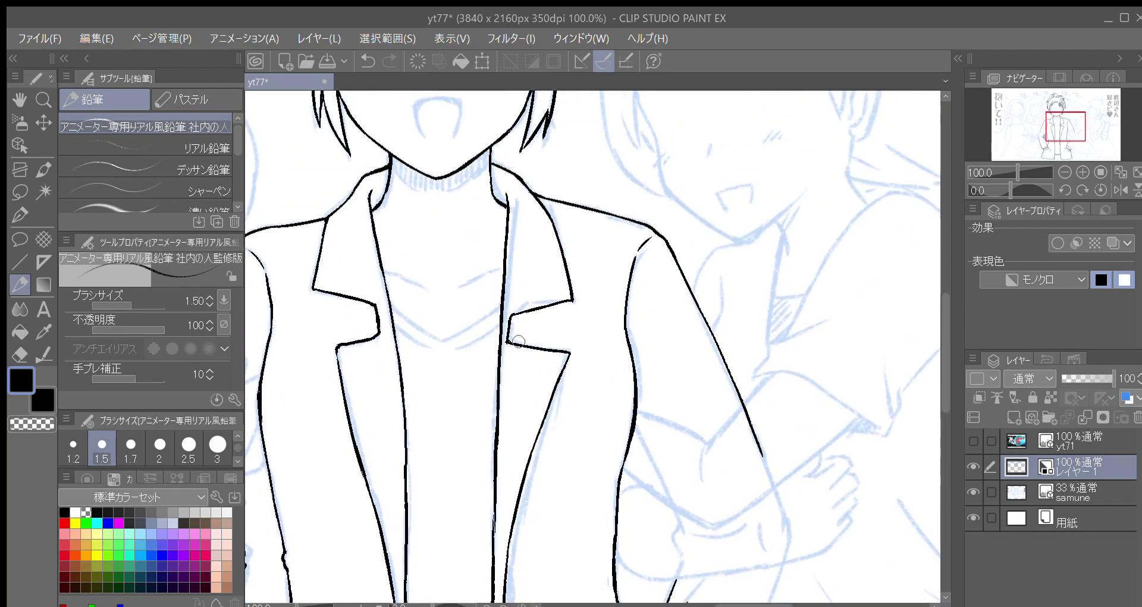
key("asciicircum")
key("asciicircum")
key("asciicircum")
key("asciicircum")
key("asciicircum")
key("asciicircum")
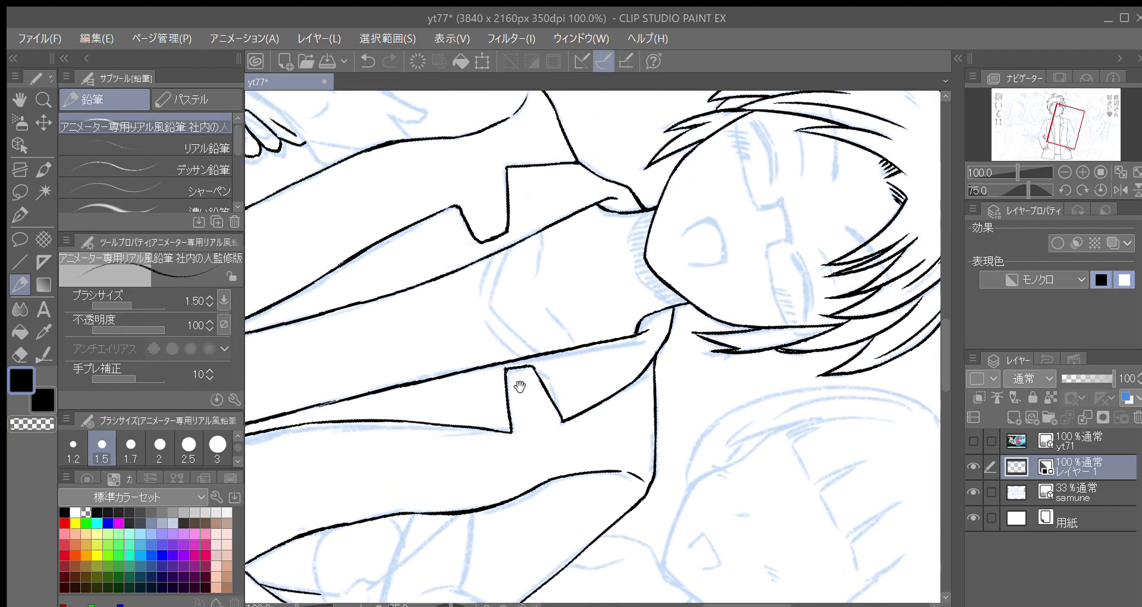
key("asciicircum")
key("asciicircum")
key("asciicircum")
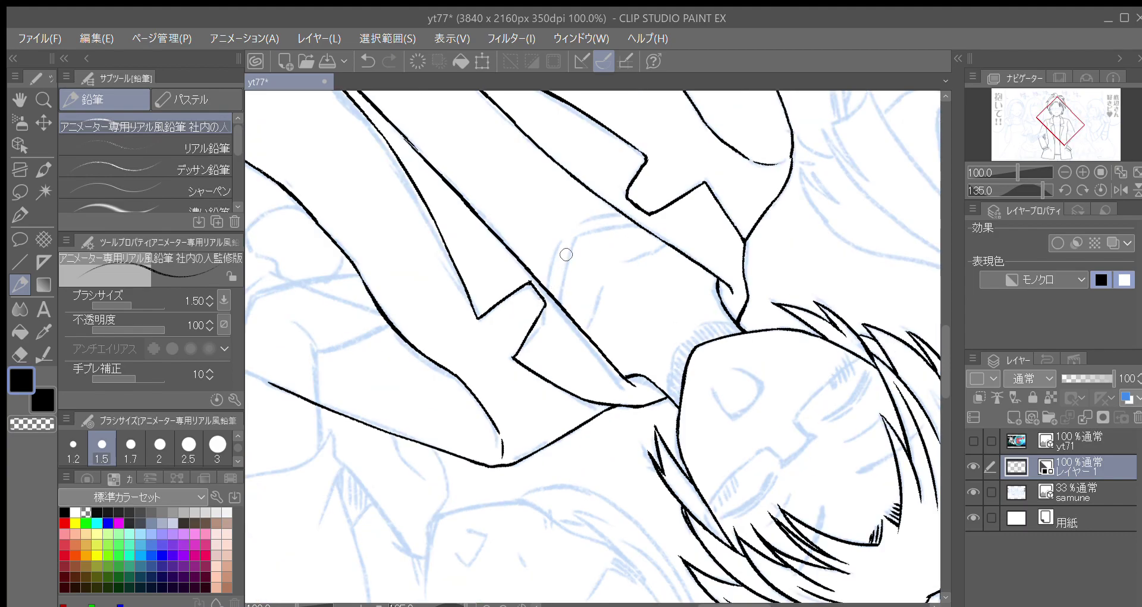
left_click_drag(575, 280, 523, 306)
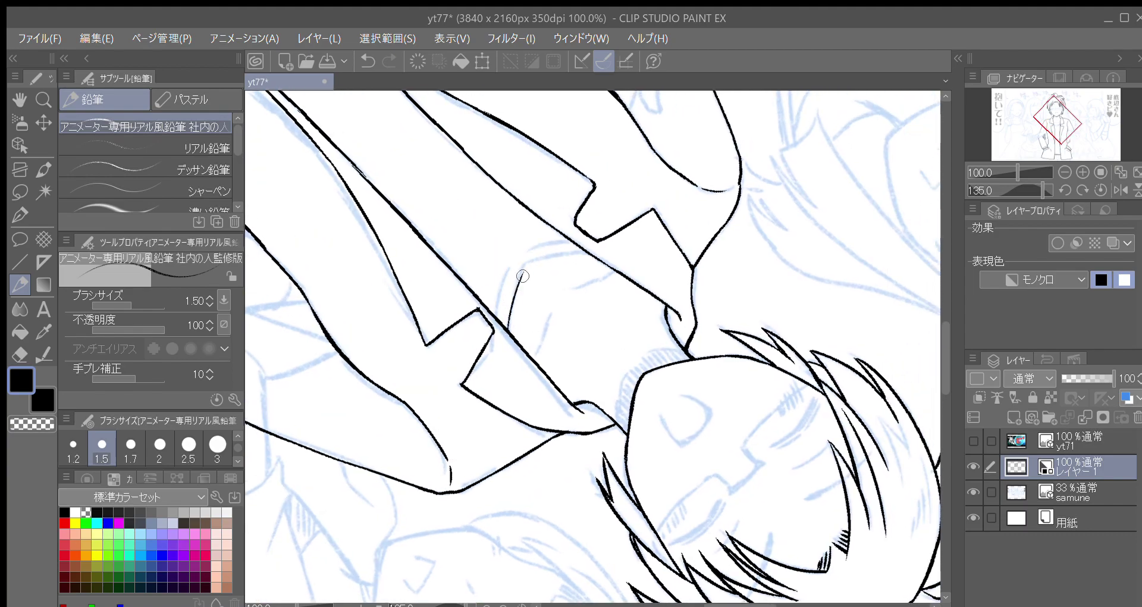
key("minus")
key("minus")
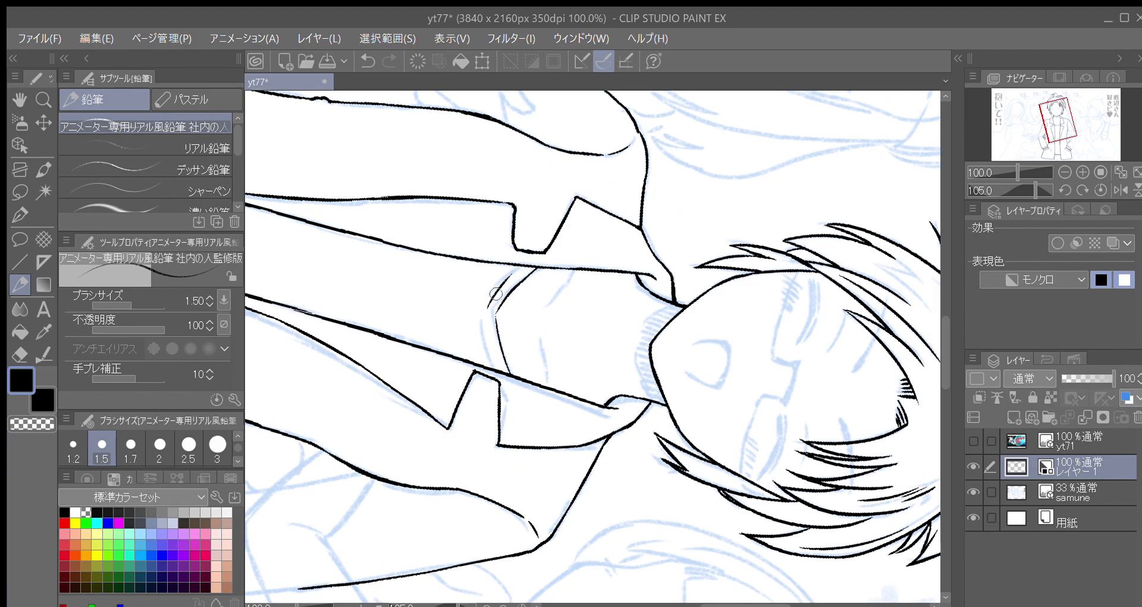
key("asciicircum")
key("asciicircum")
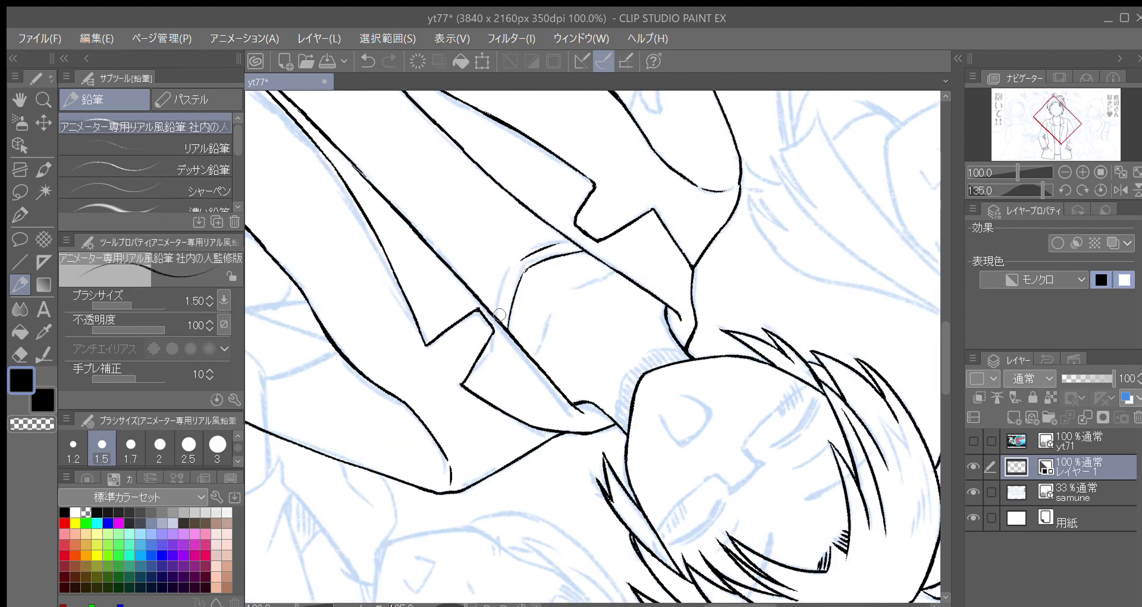
Ink the inner side line of the image-right jacket pocket, running down from the pocket opening.
key("minus")
key("minus")
key("minus")
key("minus")
key("minus")
key("minus")
key("minus")
key("minus")
key("minus")
scroll(633, 408, "down", 10)
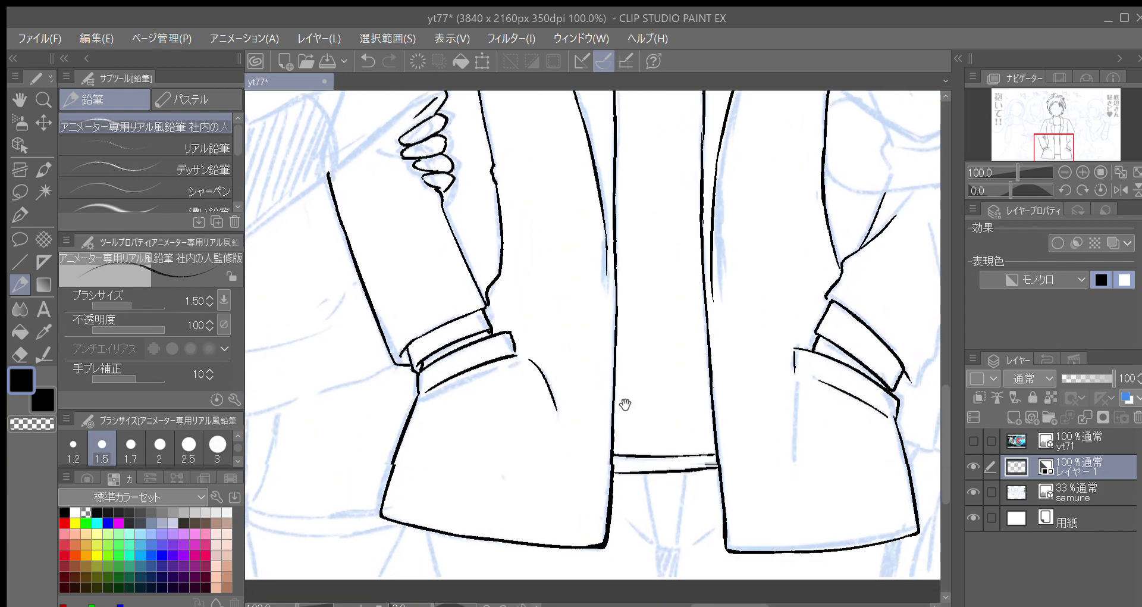
left_click_drag(626, 410, 596, 317)
left_click_drag(727, 362, 651, 348)
mouse_move(719, 257)
left_mouse_down()
mouse_move(681, 242)
mouse_move(638, 360)
left_mouse_up()
left_click_drag(629, 302, 671, 214)
Ink the image-left inner trouser line slanting down from the shirt hem between the jacket fronts.
left_click_drag(546, 283, 558, 339)
key("ctrl+z")
left_click_drag(544, 266, 558, 339)
key("ctrl+z")
left_click_drag(544, 266, 557, 340)
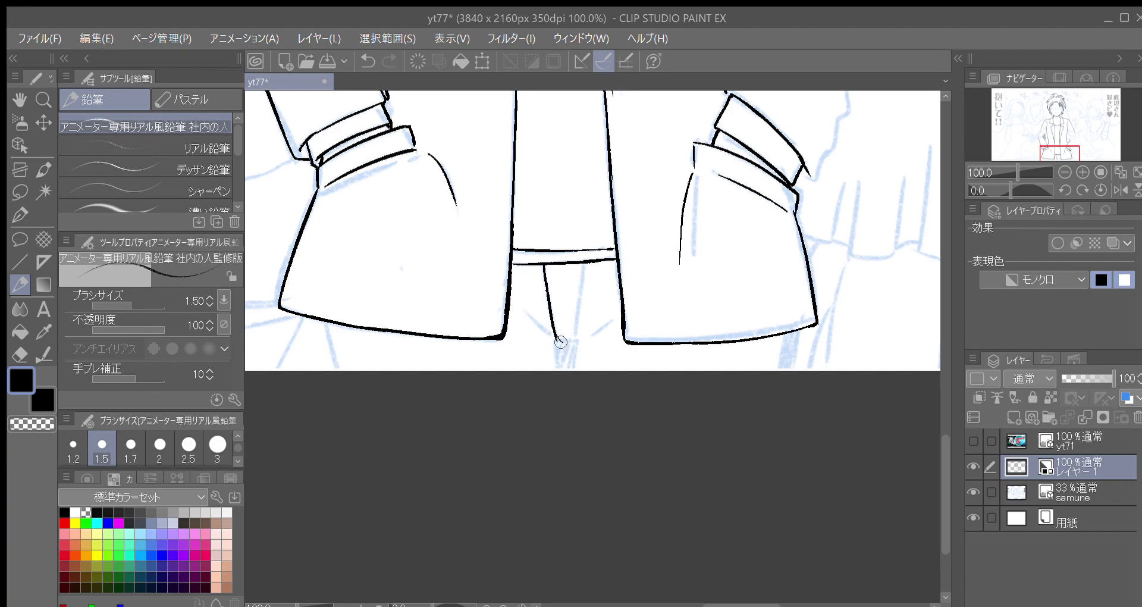
Ink the trousers' remaining inner line and crotch creases, plus the outer leg lines emerging below the jacket hem.
mouse_move(582, 265)
left_mouse_down()
mouse_move(576, 342)
mouse_move(559, 379)
mouse_move(578, 344)
mouse_move(573, 370)
left_mouse_up()
mouse_move(519, 311)
left_mouse_down()
mouse_move(575, 344)
mouse_move(603, 330)
left_mouse_up()
left_click_drag(328, 324, 334, 370)
key("ctrl+z")
left_click_drag(325, 320, 342, 389)
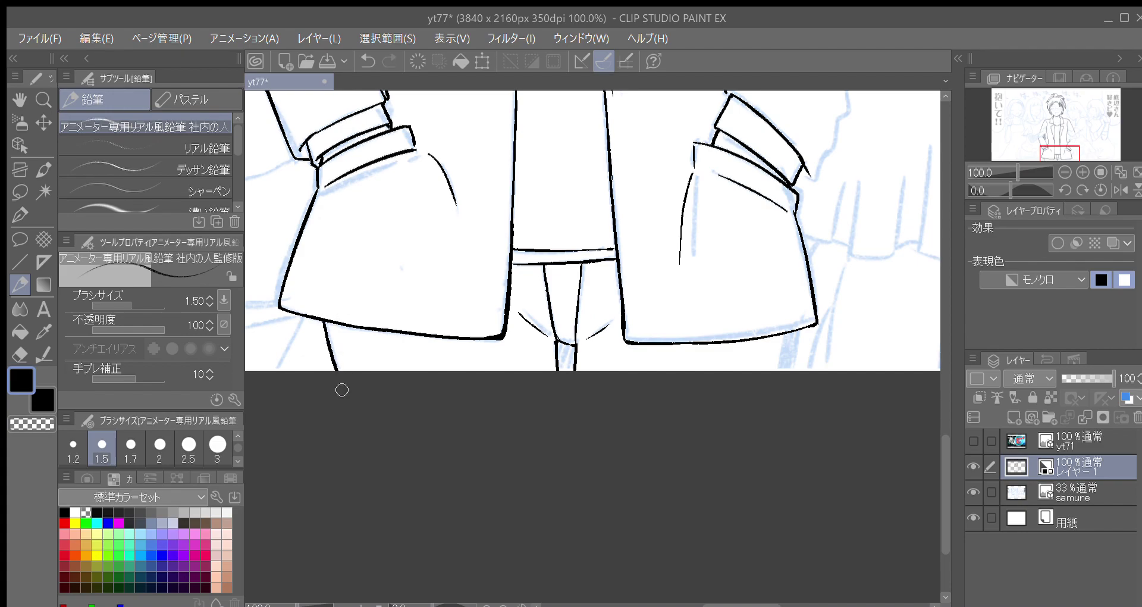
left_click_drag(658, 308, 677, 473)
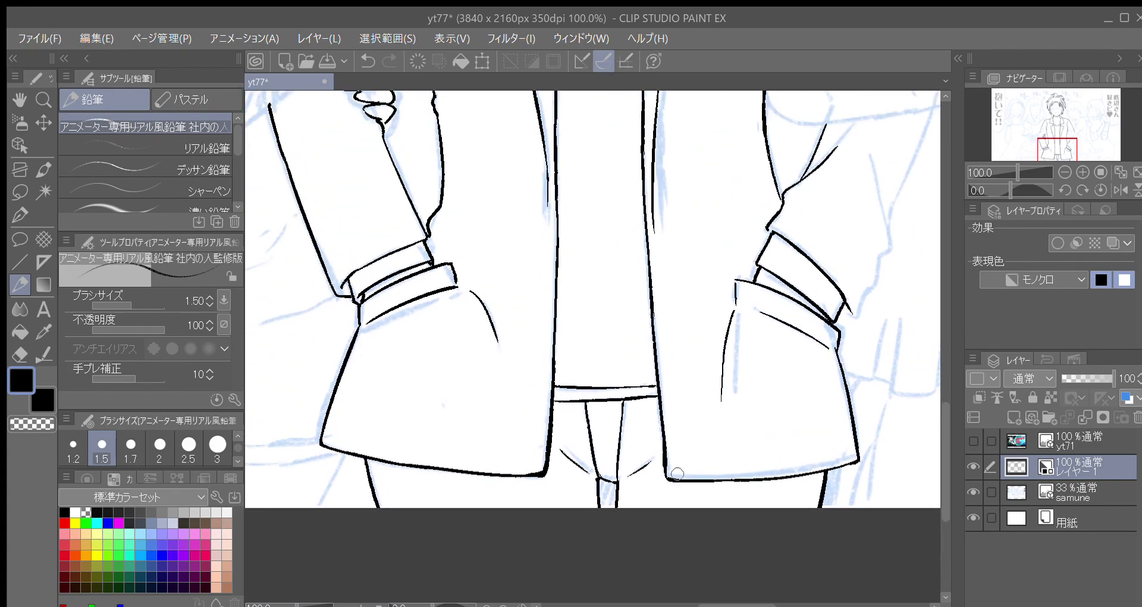
Ink the short highlight strands across the crown of the central character's hair, following the sketch.
mouse_move(840, 435)
left_mouse_down()
mouse_move(814, 266)
mouse_move(791, 337)
left_mouse_up()
left_click_drag(661, 259, 685, 458)
mouse_move(663, 319)
left_mouse_down()
mouse_move(624, 472)
mouse_move(671, 377)
mouse_move(684, 383)
mouse_move(705, 445)
mouse_move(633, 424)
mouse_move(675, 472)
left_mouse_up()
left_click_drag(651, 432, 660, 479)
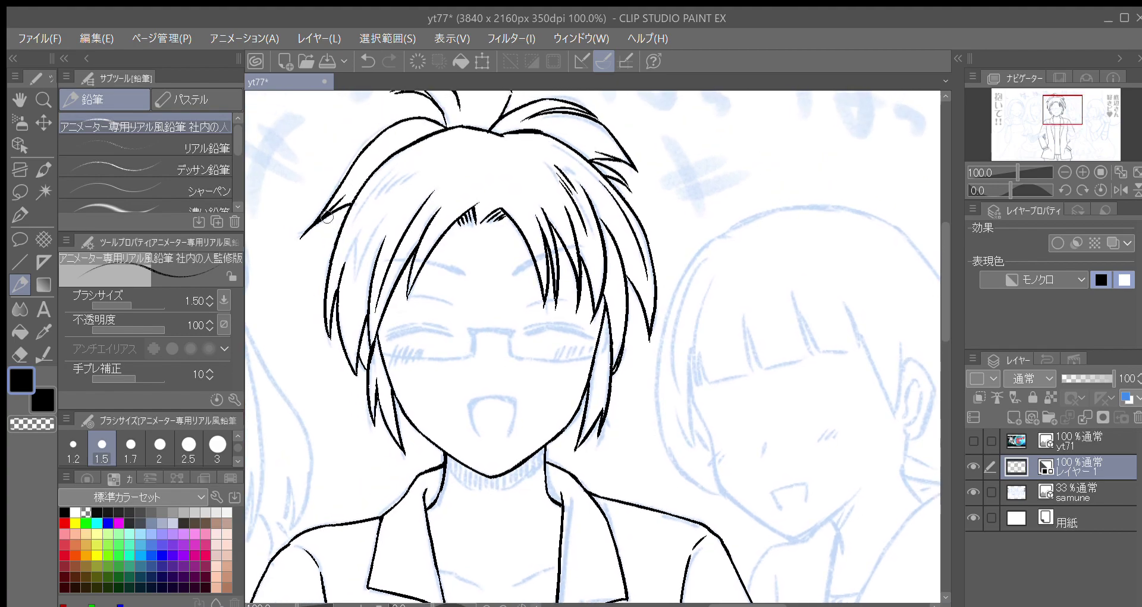
mouse_move(359, 232)
left_mouse_down()
mouse_move(356, 292)
mouse_move(388, 213)
mouse_move(365, 194)
mouse_move(353, 225)
mouse_move(393, 175)
left_mouse_up()
mouse_move(618, 232)
left_mouse_down()
mouse_move(570, 273)
mouse_move(600, 268)
left_mouse_up()
left_click_drag(598, 352, 648, 316)
left_click_drag(648, 392, 683, 318)
key("asciicircum")
key("asciicircum")
key("asciicircum")
key("asciicircum")
key("asciicircum")
key("asciicircum")
key("asciicircum")
key("asciicircum")
mouse_move(649, 408)
left_mouse_down()
mouse_move(502, 384)
mouse_move(487, 370)
mouse_move(478, 309)
left_mouse_up()
key("minus")
key("minus")
left_click_drag(473, 372, 497, 331)
key("minus")
key("minus")
key("minus")
key("minus")
key("minus")
key("minus")
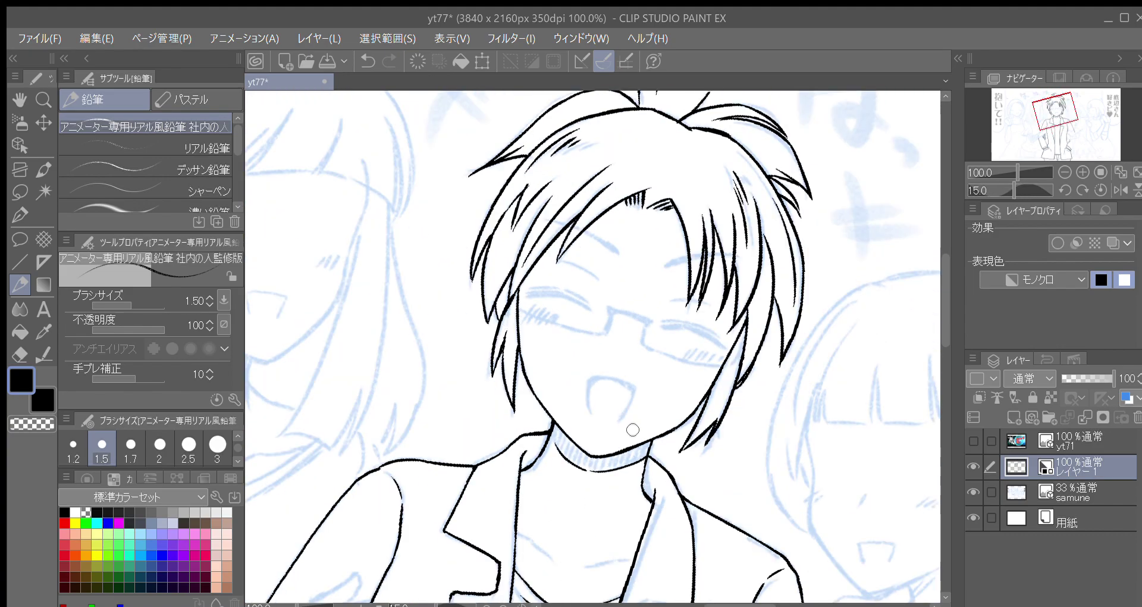
Ink the lower outer edge of the image-right sleeve from the elbow to the cuff, with its wavy folds and an inner crease.
left_click_drag(669, 500, 634, 394)
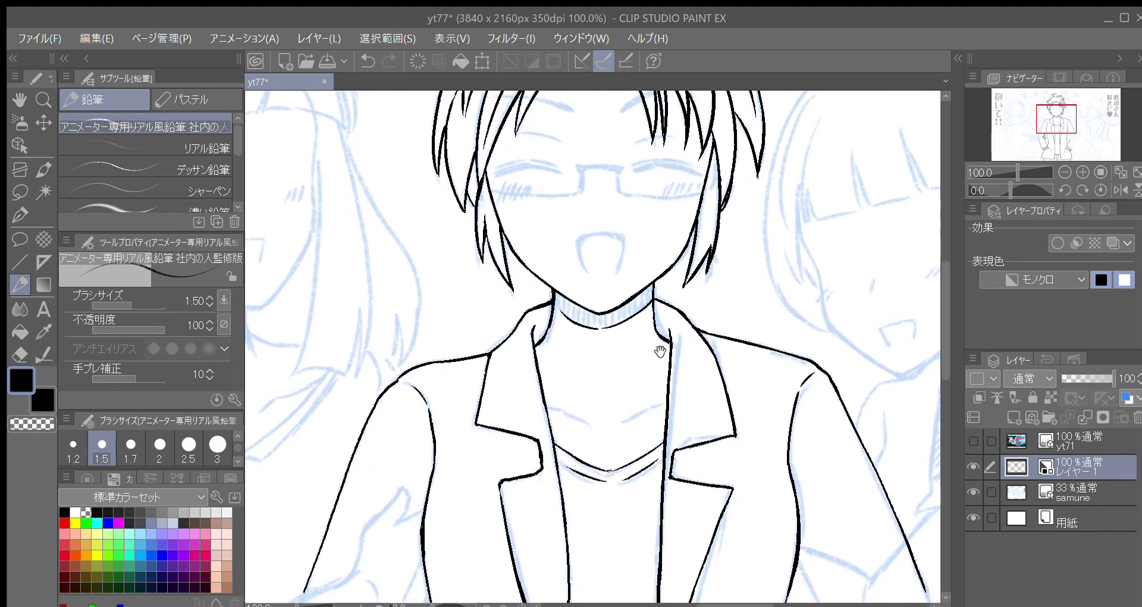
scroll(662, 348, "down", 1)
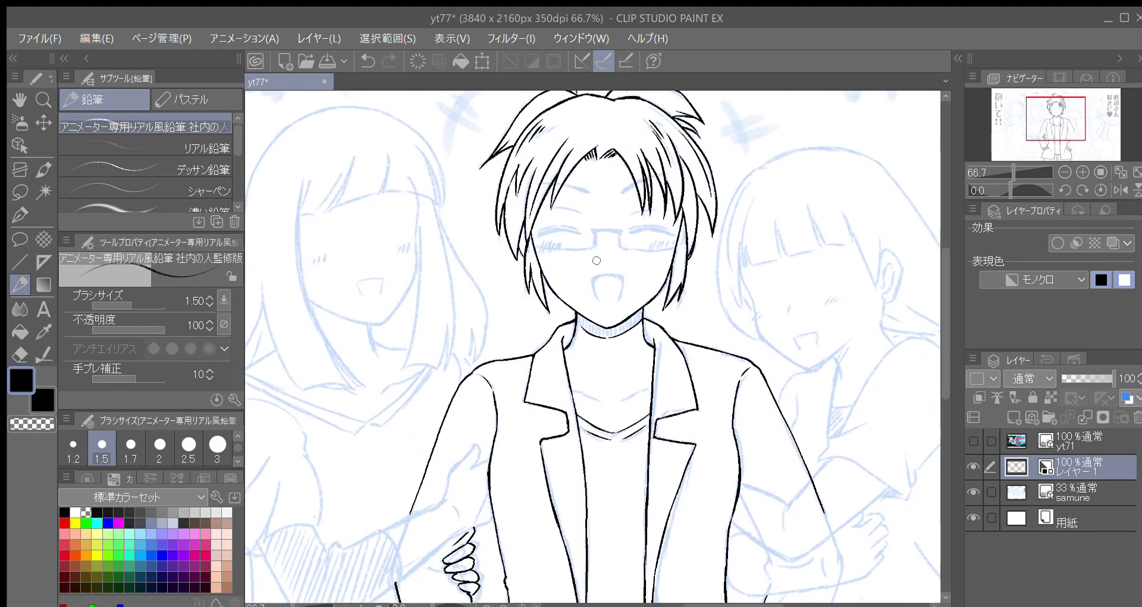
mouse_move(628, 360)
left_mouse_down()
mouse_move(655, 327)
mouse_move(663, 344)
mouse_move(616, 369)
left_mouse_up()
left_click_drag(725, 507, 664, 262)
left_click_drag(772, 340, 724, 390)
key("minus")
key("minus")
key("minus")
key("minus")
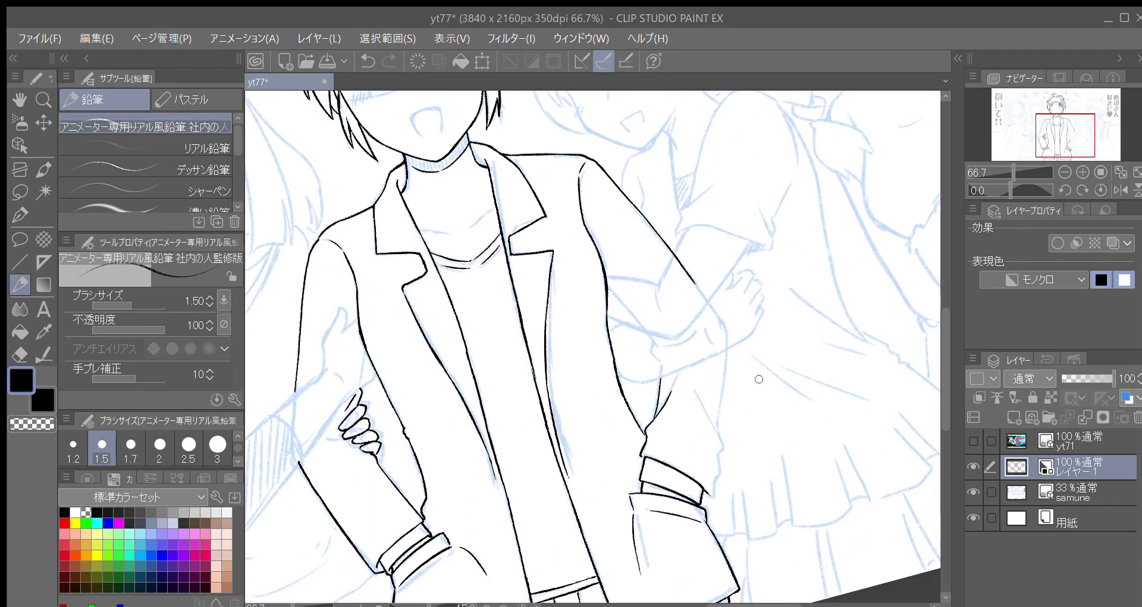
key("minus")
key("minus")
key("minus")
key("minus")
key("minus")
key("minus")
key("minus")
left_click_drag(534, 264, 490, 298)
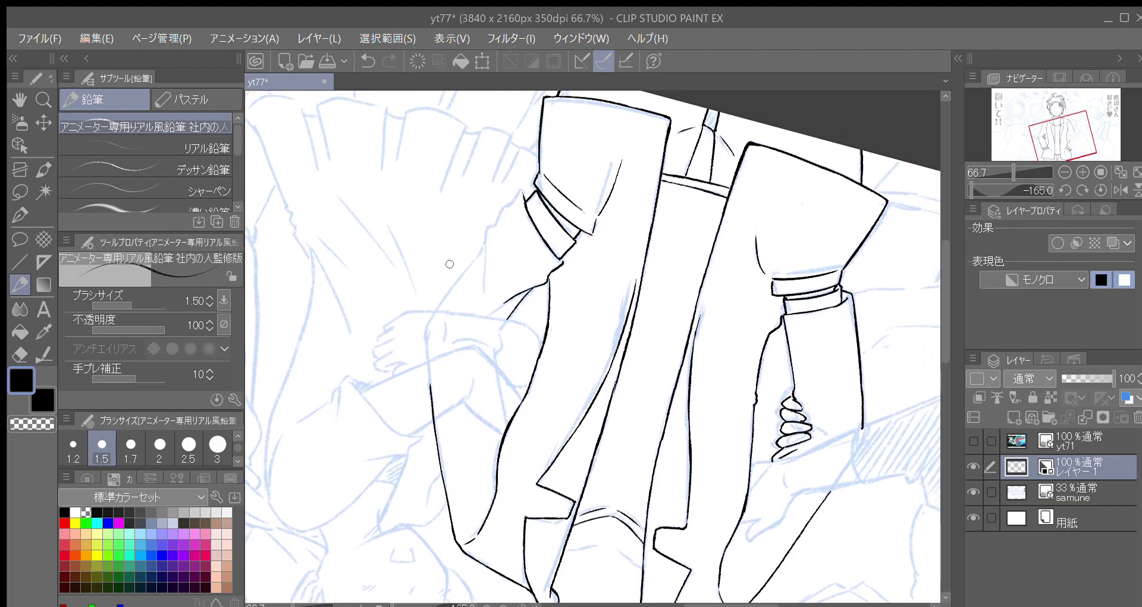
left_click_drag(484, 261, 482, 305)
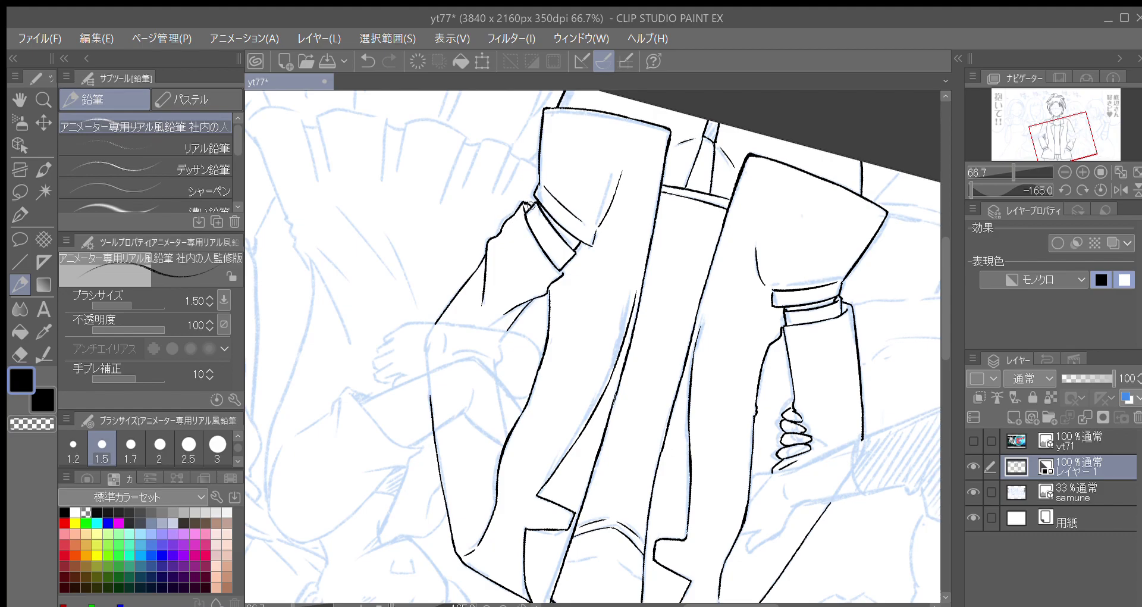
Fill the small shadow gap where the image-right sleeve's outer edge meets the cuff with black.
key("asciicircum")
key("asciicircum")
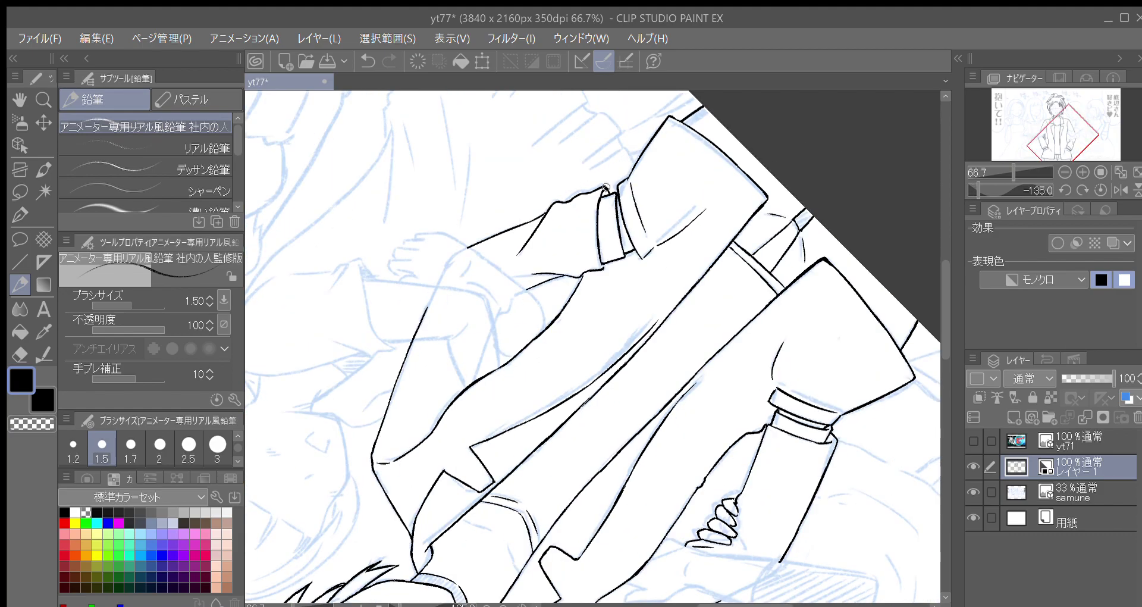
key("asciicircum")
key("asciicircum")
key("asciicircum")
key("asciicircum")
key("asciicircum")
key("asciicircum")
key("asciicircum")
key("asciicircum")
key("asciicircum")
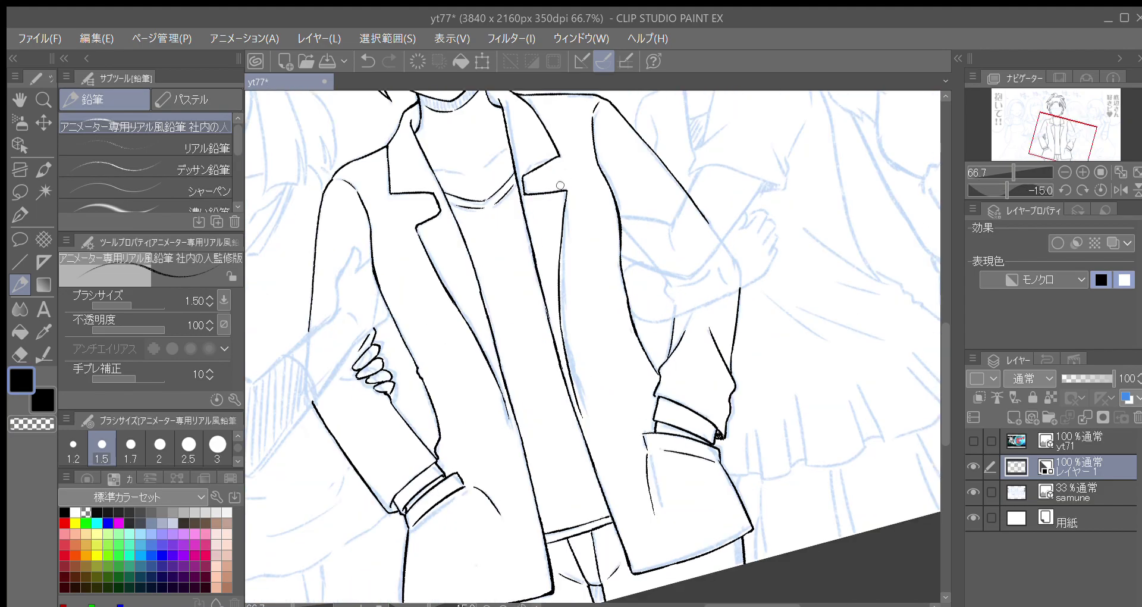
Ink the collarbone lines above the shirt's neckline, on both sides of the throat.
left_click_drag(562, 226, 550, 288)
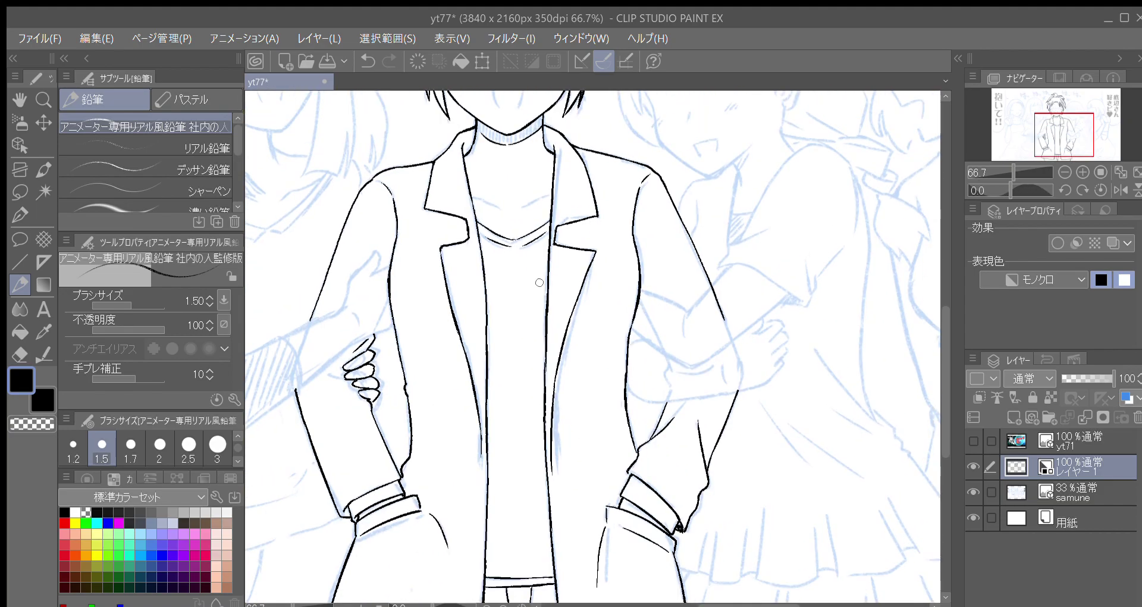
key("minus")
key("minus")
key("minus")
key("minus")
scroll(540, 283, "up", 1)
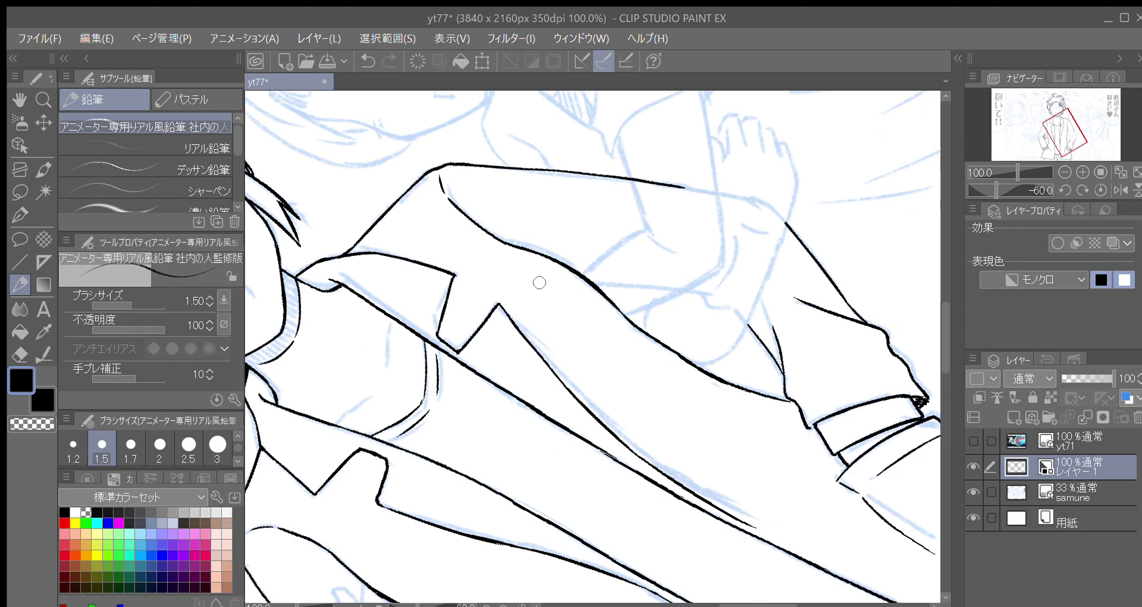
scroll(394, 358, "down", 2)
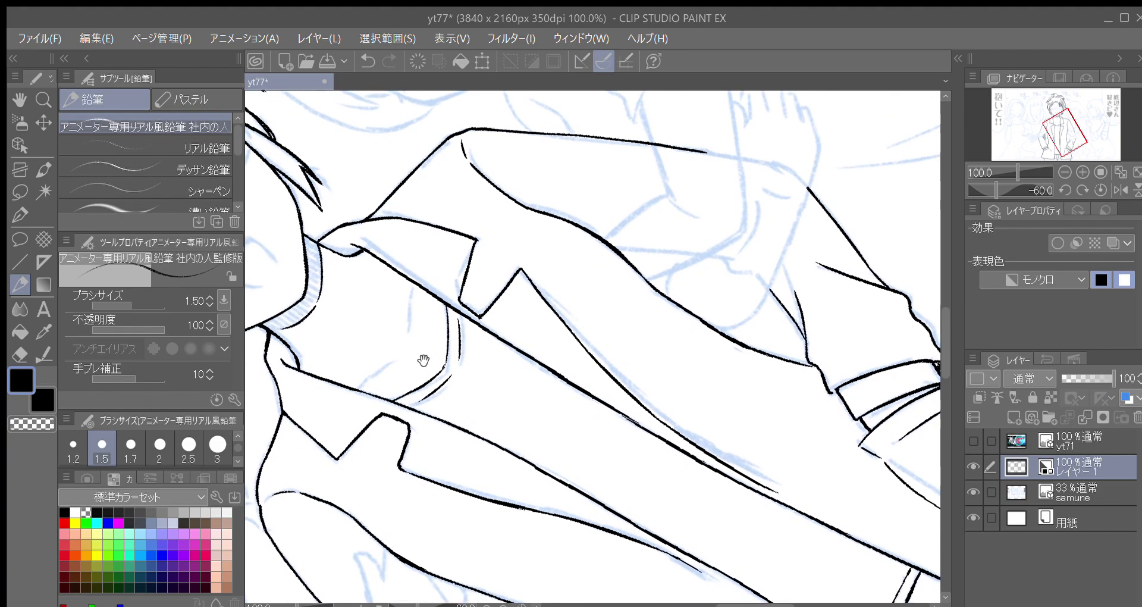
left_click_drag(359, 389, 394, 359)
key("asciicircum")
key("asciicircum")
key("asciicircum")
key("asciicircum")
left_click_drag(506, 176, 464, 266)
key("ctrl+z")
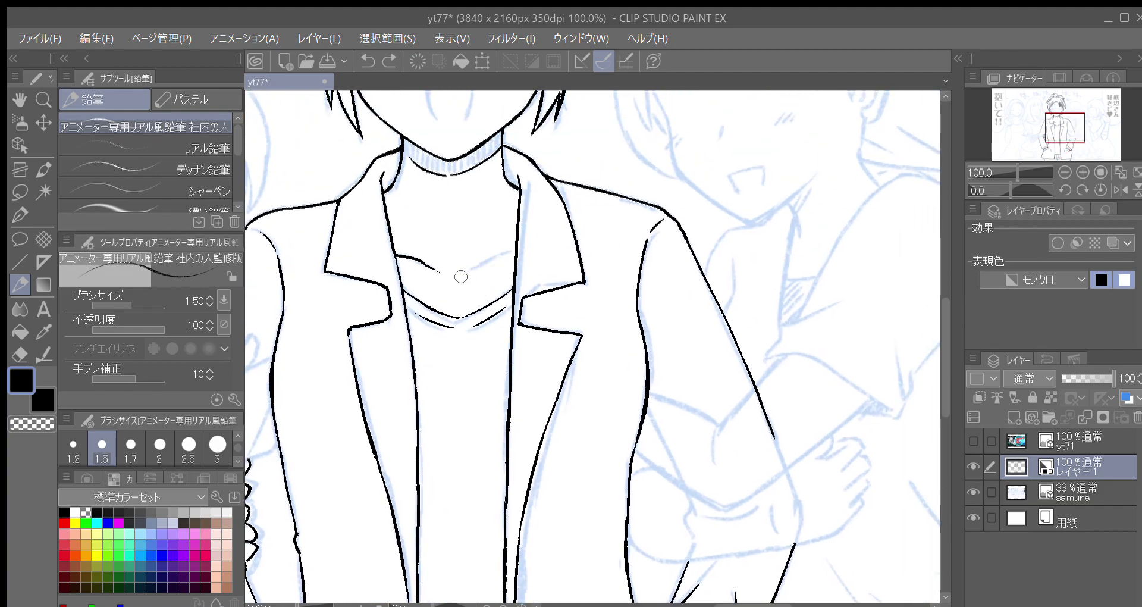
left_click_drag(506, 255, 524, 256)
Set the pencil's brush size to 1 and ink the image-right eyebrow as a tapered curve across the bangs.
left_click_drag(540, 425, 646, 289)
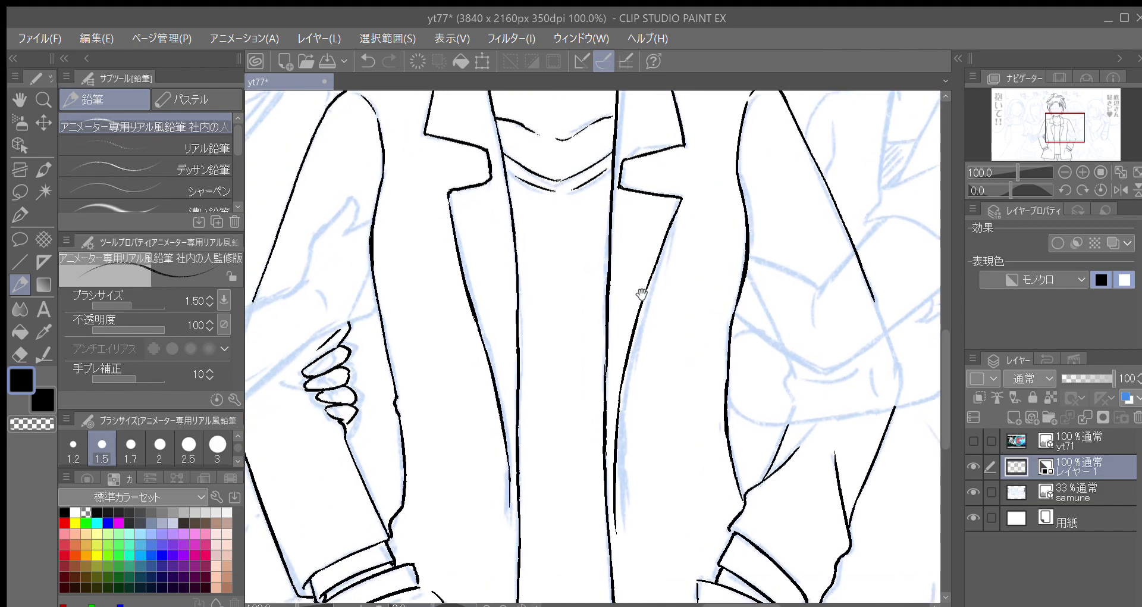
left_click_drag(779, 246, 587, 423)
left_click_drag(531, 267, 576, 431)
left_click_drag(534, 365, 577, 421)
key("ctrl+plus")
scroll(577, 421, "up", 1)
scroll(405, 404, "down", 1)
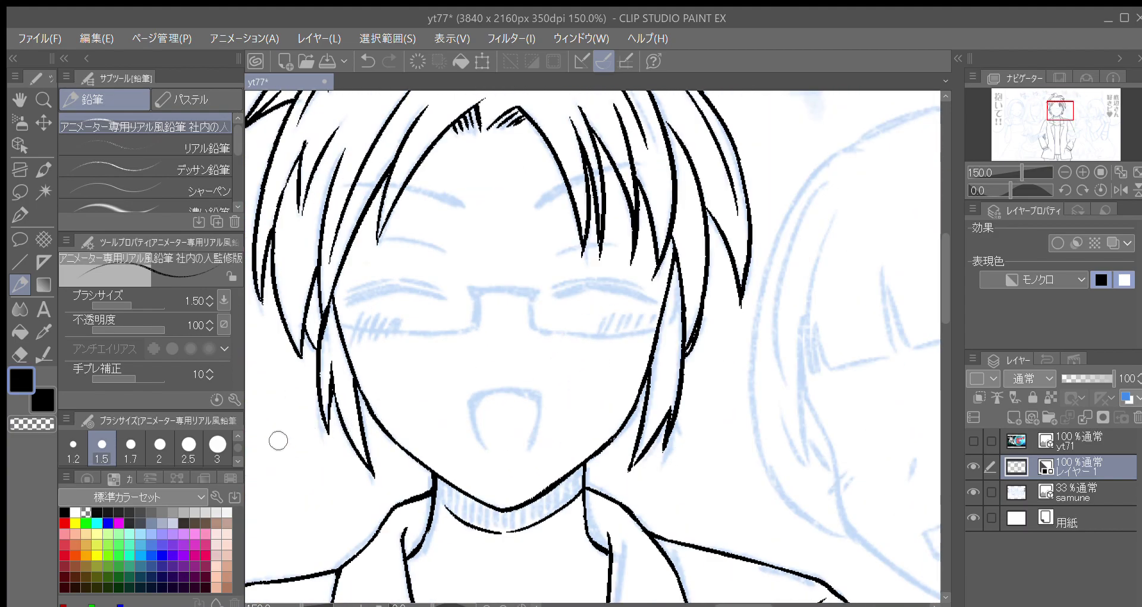
left_click(79, 448)
key("minus")
left_click(237, 436)
left_click(218, 446)
key("minus")
left_click_drag(387, 309, 416, 234)
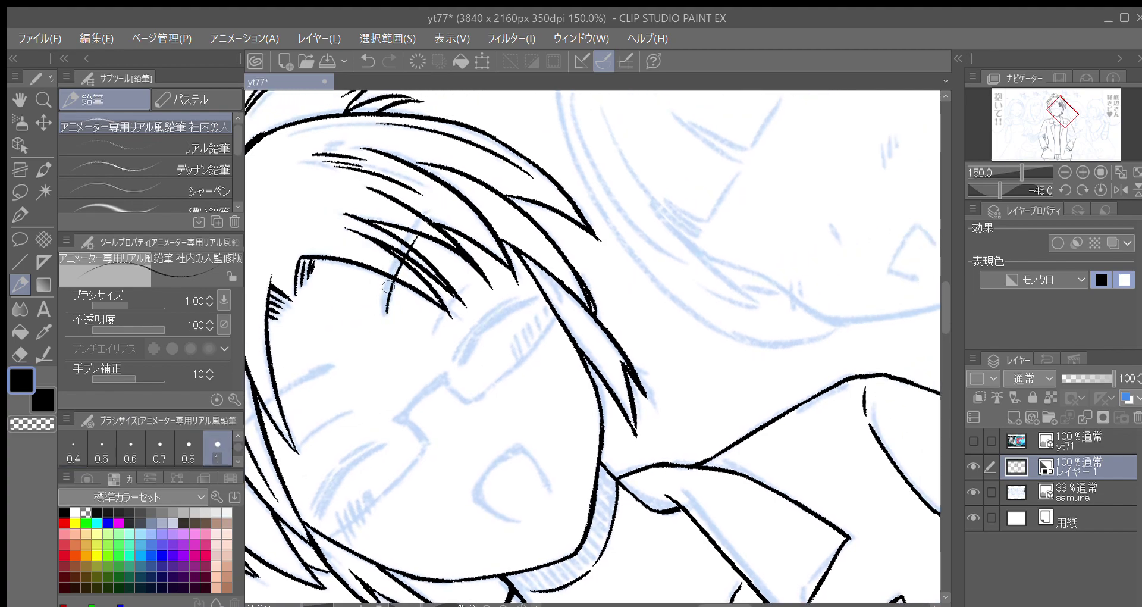
left_click_drag(387, 315, 399, 258)
key("ctrl+z")
left_click_drag(383, 312, 394, 263)
left_click_drag(384, 312, 407, 247)
left_click_drag(386, 286, 397, 260)
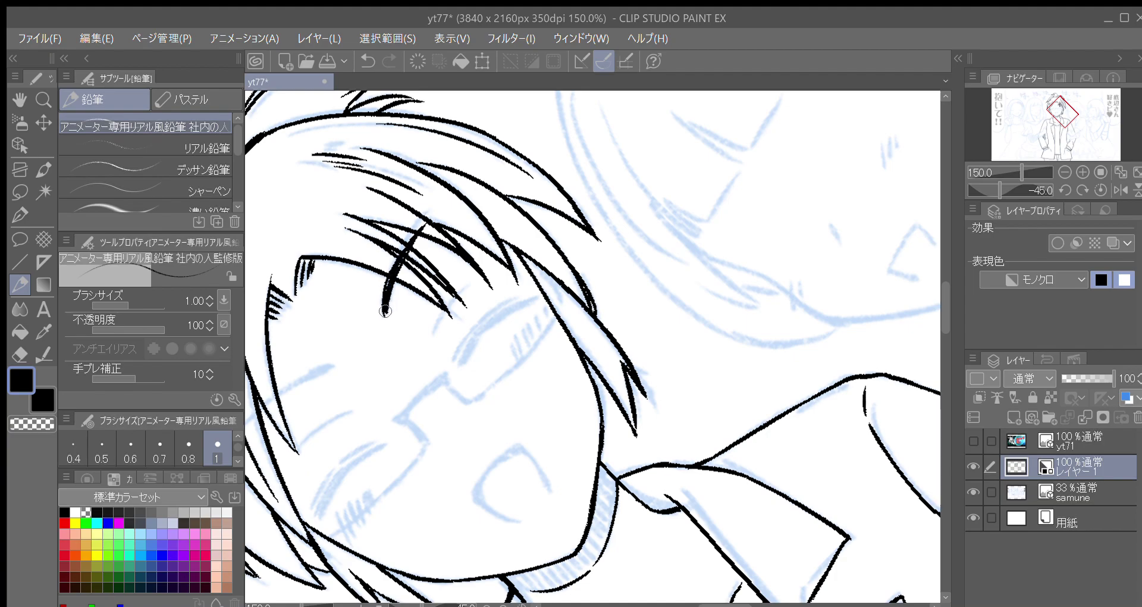
Ink the tapered image-left eyebrow and the short eyelid crease above the image-right eye.
key("minus")
key("minus")
left_click_drag(419, 446, 475, 250)
left_click_drag(382, 399, 430, 297)
mouse_move(403, 335)
left_mouse_down()
mouse_move(433, 297)
mouse_move(523, 256)
mouse_move(645, 298)
mouse_move(561, 272)
mouse_move(614, 355)
mouse_move(457, 243)
mouse_move(465, 232)
left_mouse_up()
Ink the image-right closed eye as a thick arc of layered lash strokes.
key("minus")
key("minus")
key("minus")
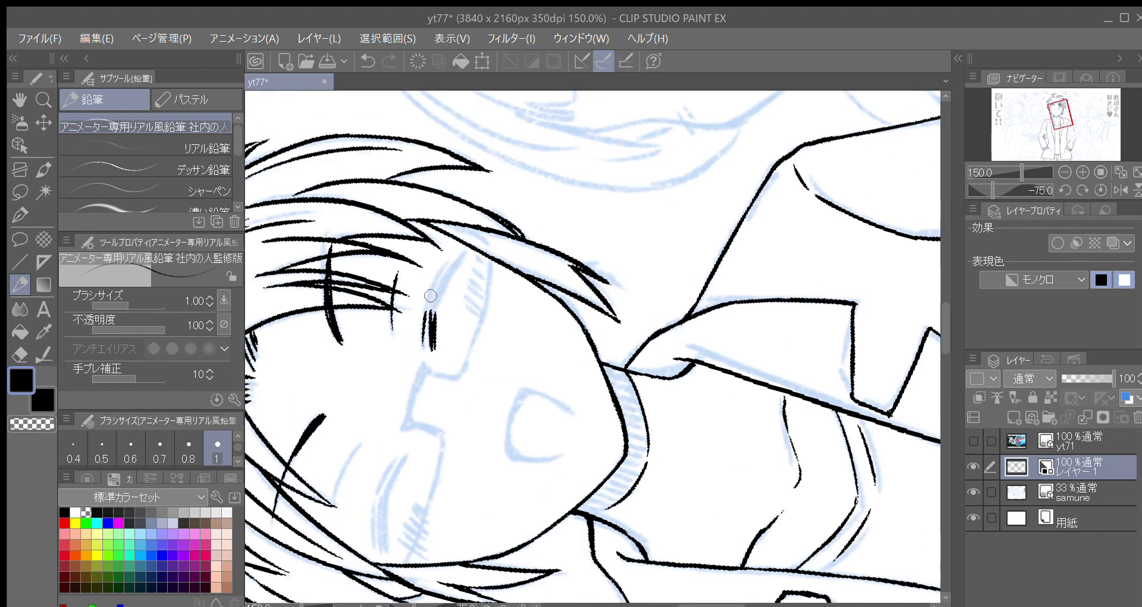
mouse_move(427, 311)
left_mouse_down()
mouse_move(446, 266)
mouse_move(462, 262)
left_mouse_up()
left_click_drag(404, 396, 433, 283)
Ink the image-left closed eye as a matching arc of layered lash strokes.
key("asciicircum")
mouse_move(387, 387)
left_mouse_down()
mouse_move(428, 307)
mouse_move(413, 329)
left_mouse_up()
key("ctrl+z")
mouse_move(391, 394)
left_mouse_down()
mouse_move(415, 327)
mouse_move(443, 304)
left_mouse_up()
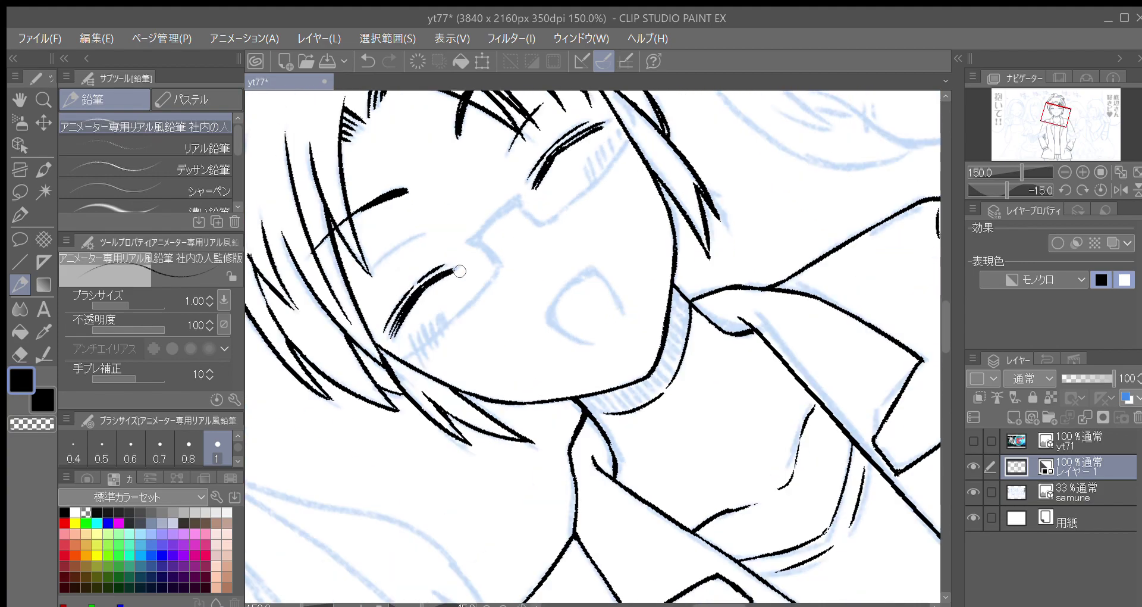
Ink the thin curved eyelid crease above the image-left closed eye.
key("minus")
left_click_drag(359, 327, 394, 286)
key("ctrl+z")
left_click_drag(356, 345, 399, 281)
key("asciicircum")
key("asciicircum")
key("asciicircum")
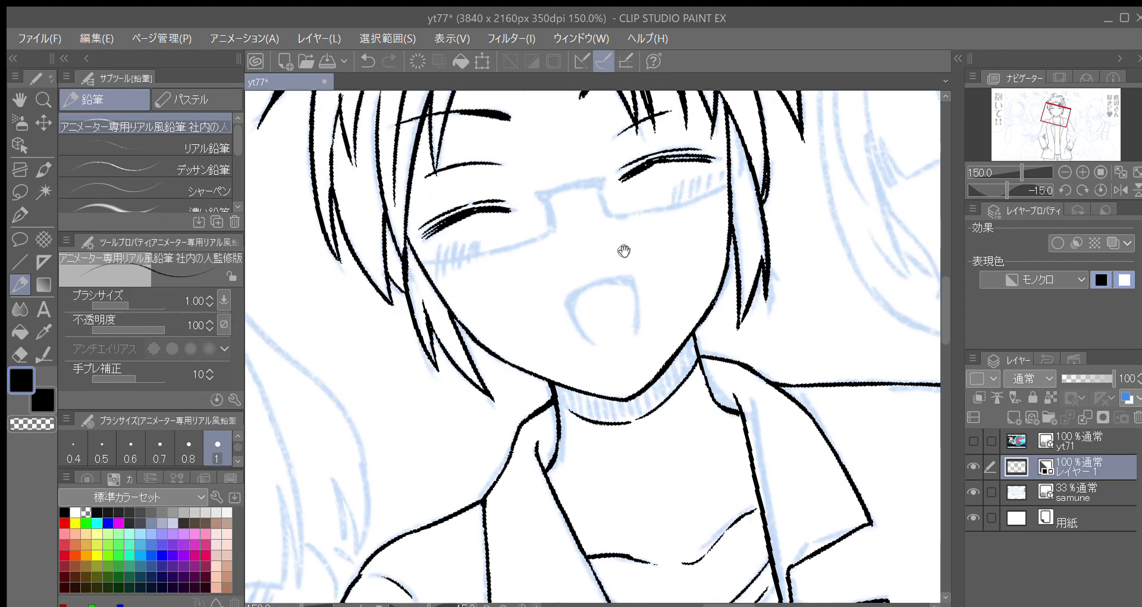
Examine the inked eyes and eyebrows upright and the central figure's balance within the whole composition.
left_click_drag(624, 251, 550, 325)
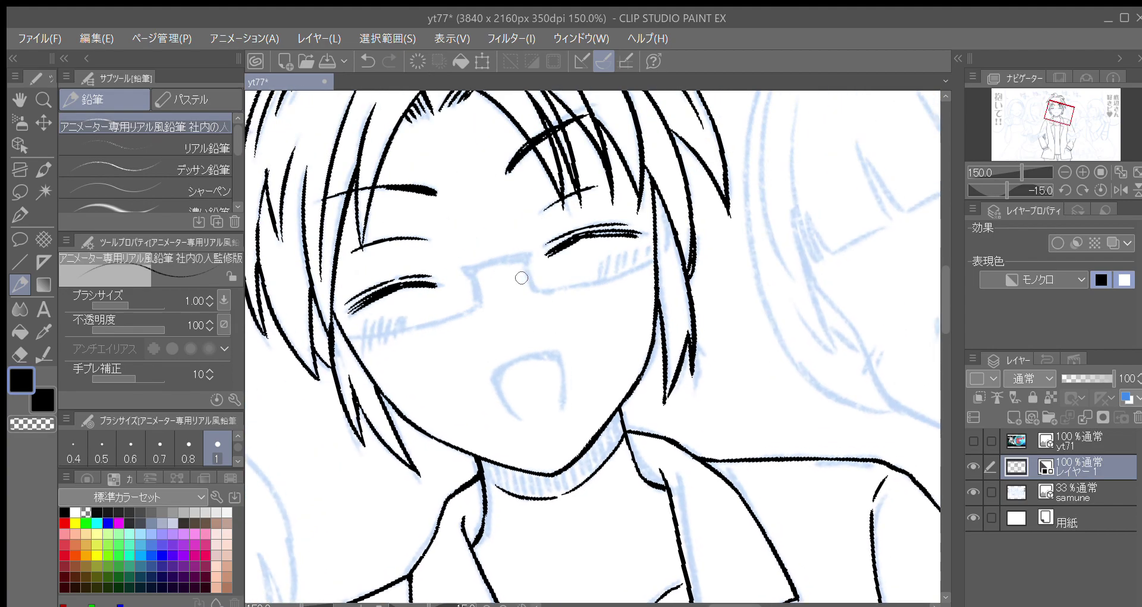
key("asciicircum")
left_click_drag(581, 297, 617, 395)
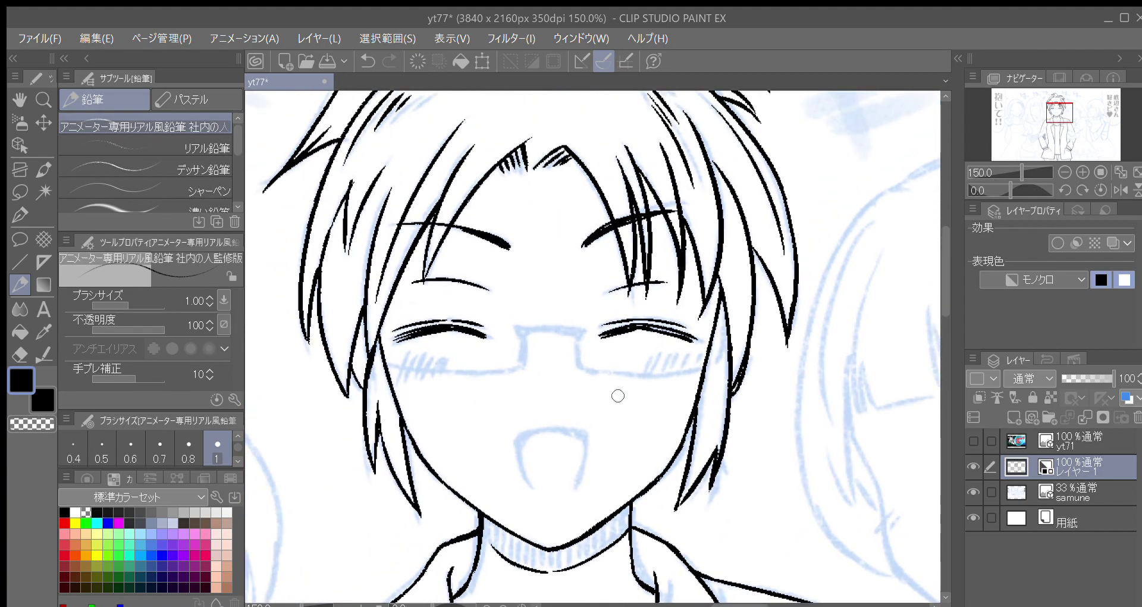
scroll(650, 416, "down", 1)
mouse_move(683, 430)
left_mouse_down()
mouse_move(646, 416)
mouse_move(631, 381)
left_mouse_up()
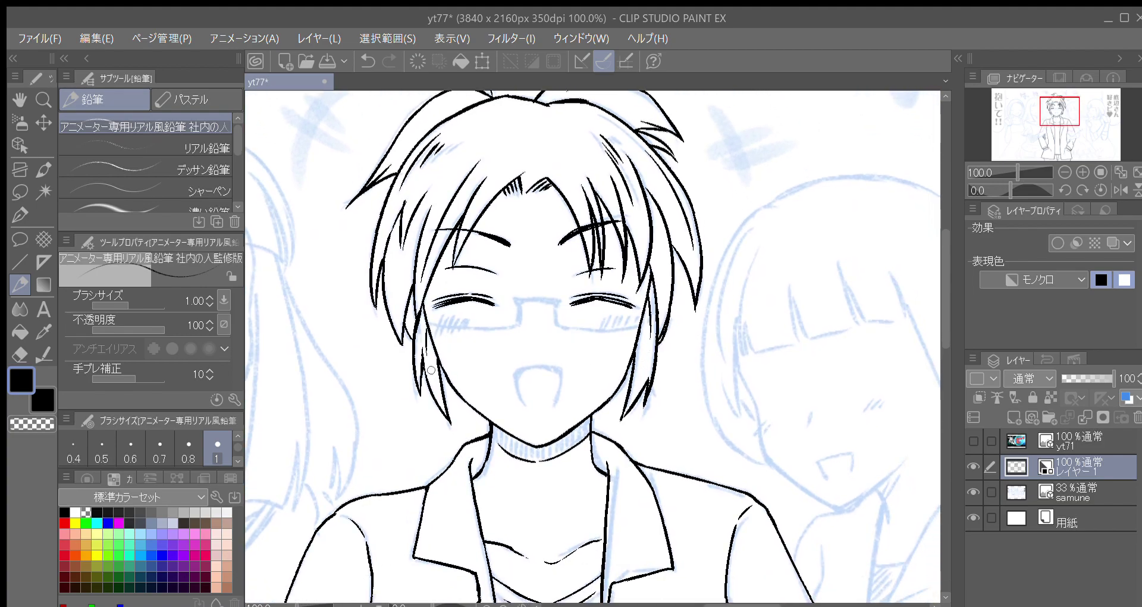
key("ctrl+minus")
key("ctrl+minus")
key("ctrl+minus")
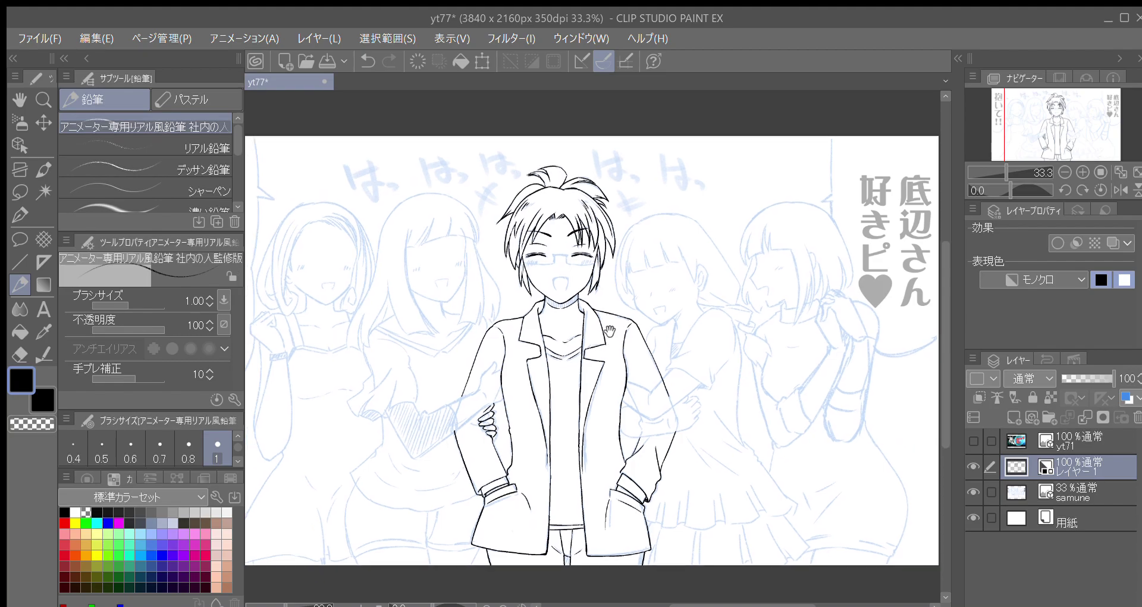
key("ctrl+minus")
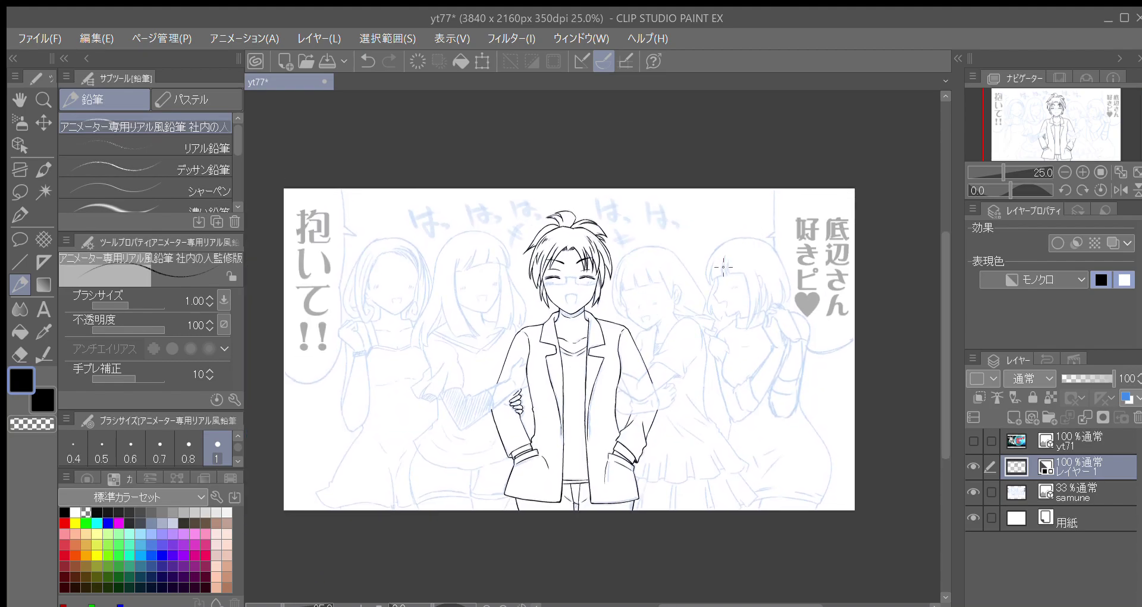